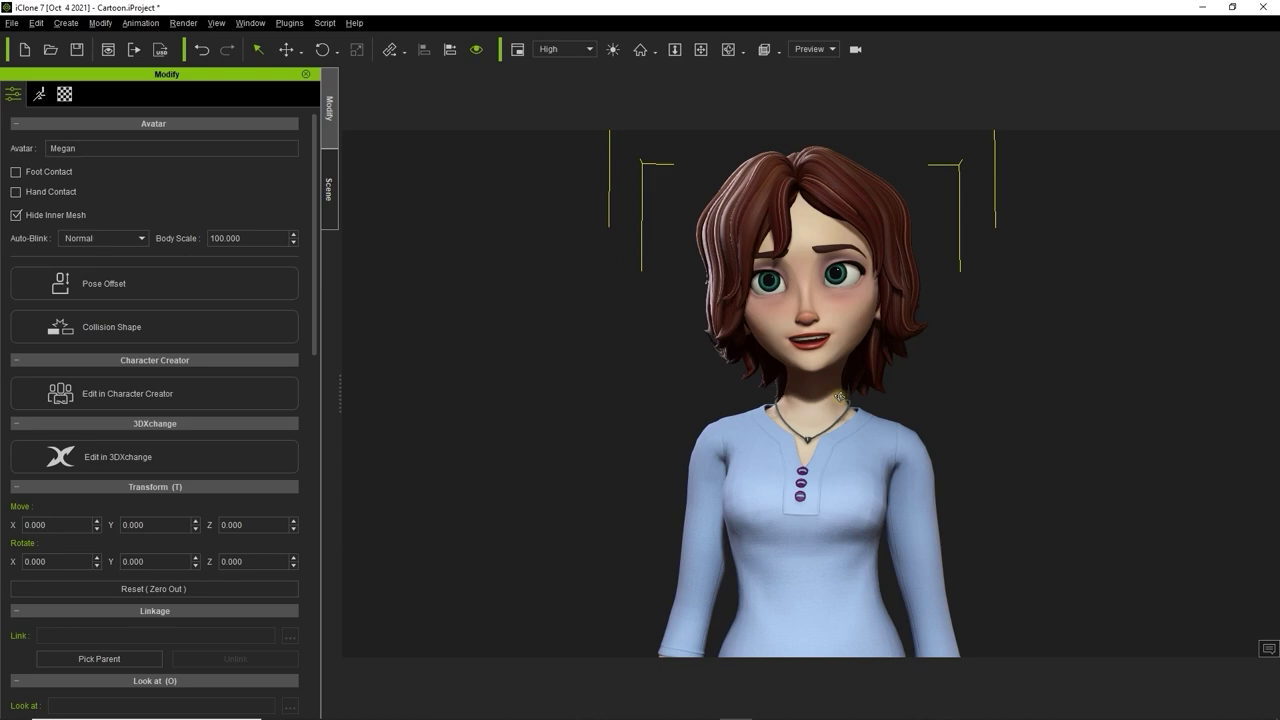
Preview the character's animation by playing it back and stopping it
middle_click_drag(840, 396, 866, 415)
key("space")
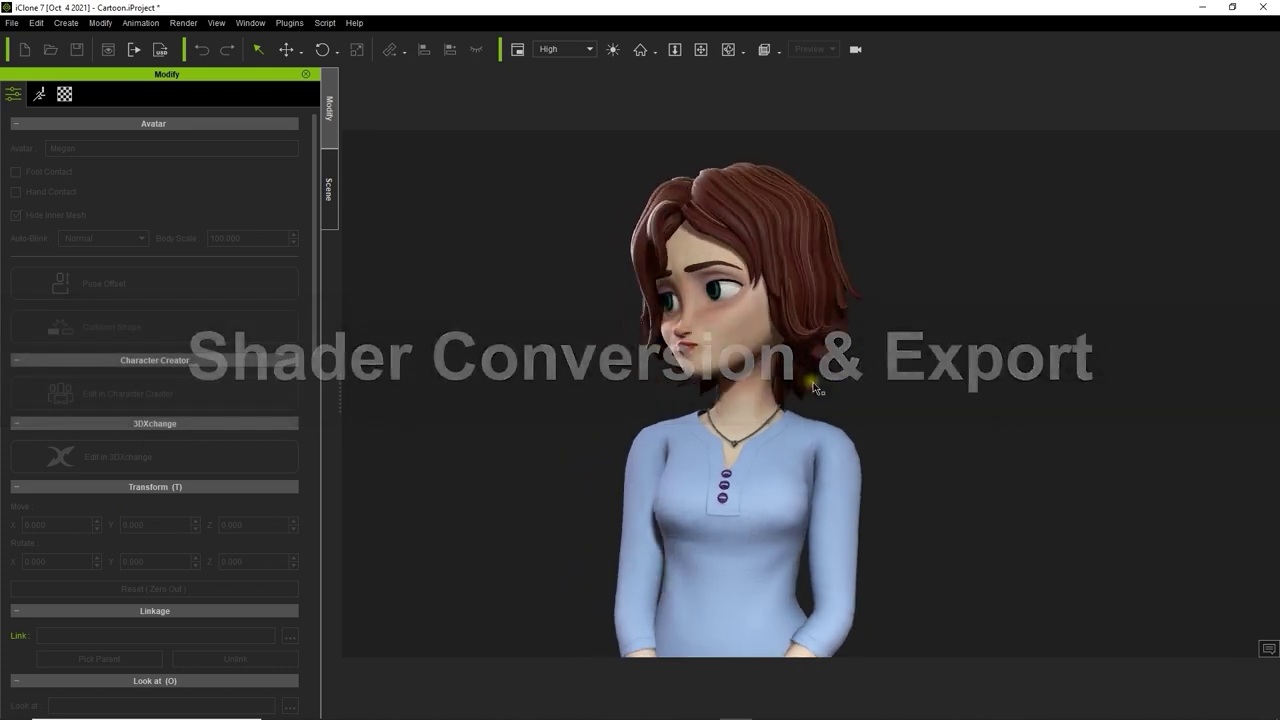
key("space")
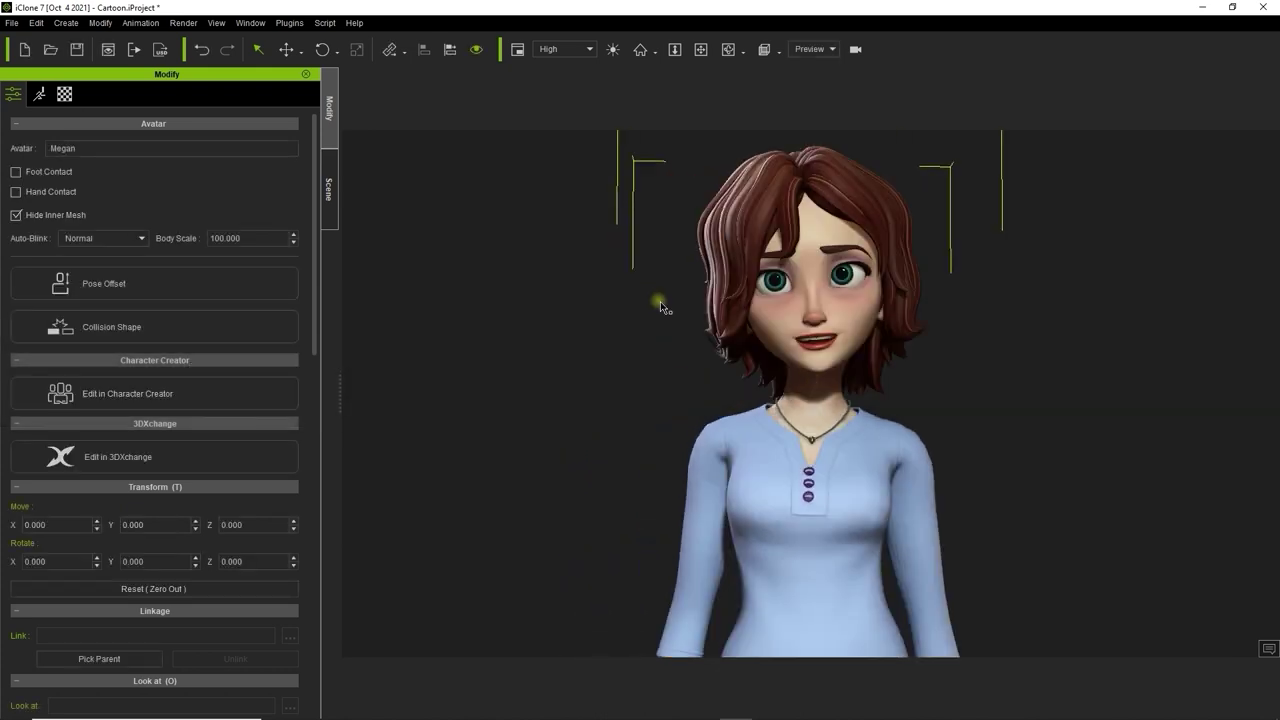
Show the avatar's full material list with readable name columns and convert its materials to the Digital Human Shader
left_click(64, 94)
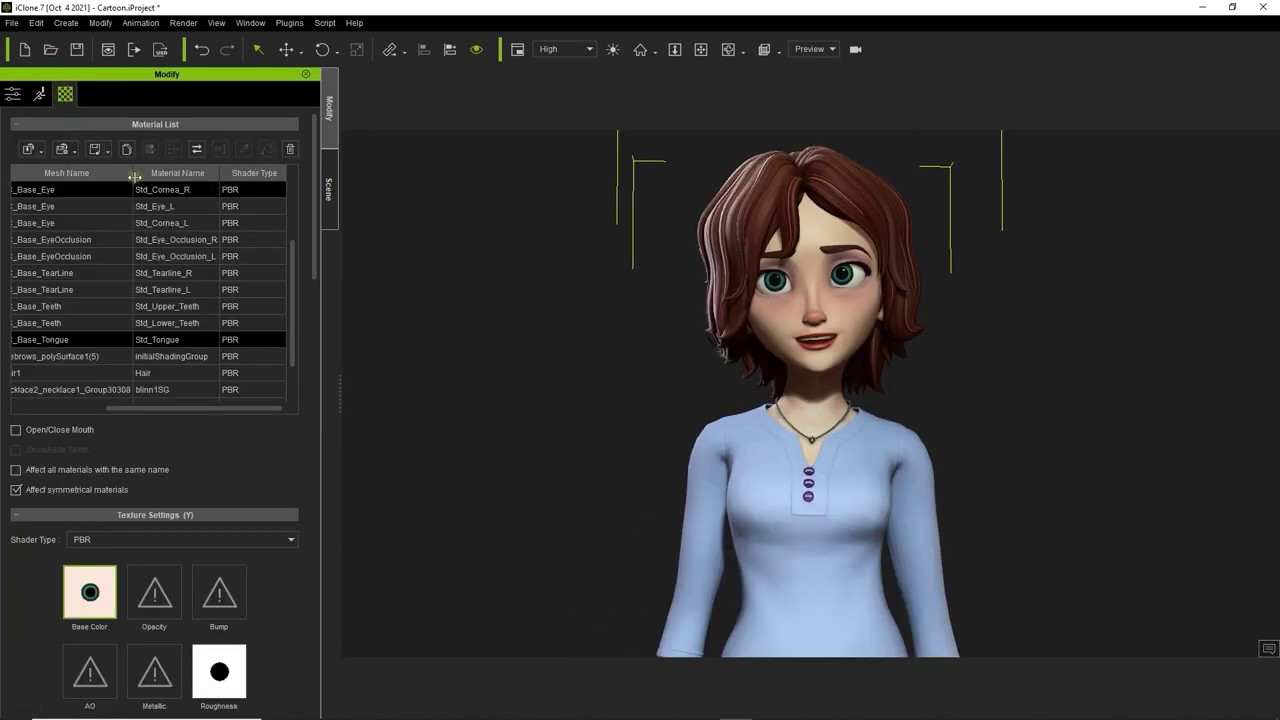
left_click_drag(134, 172, 98, 171)
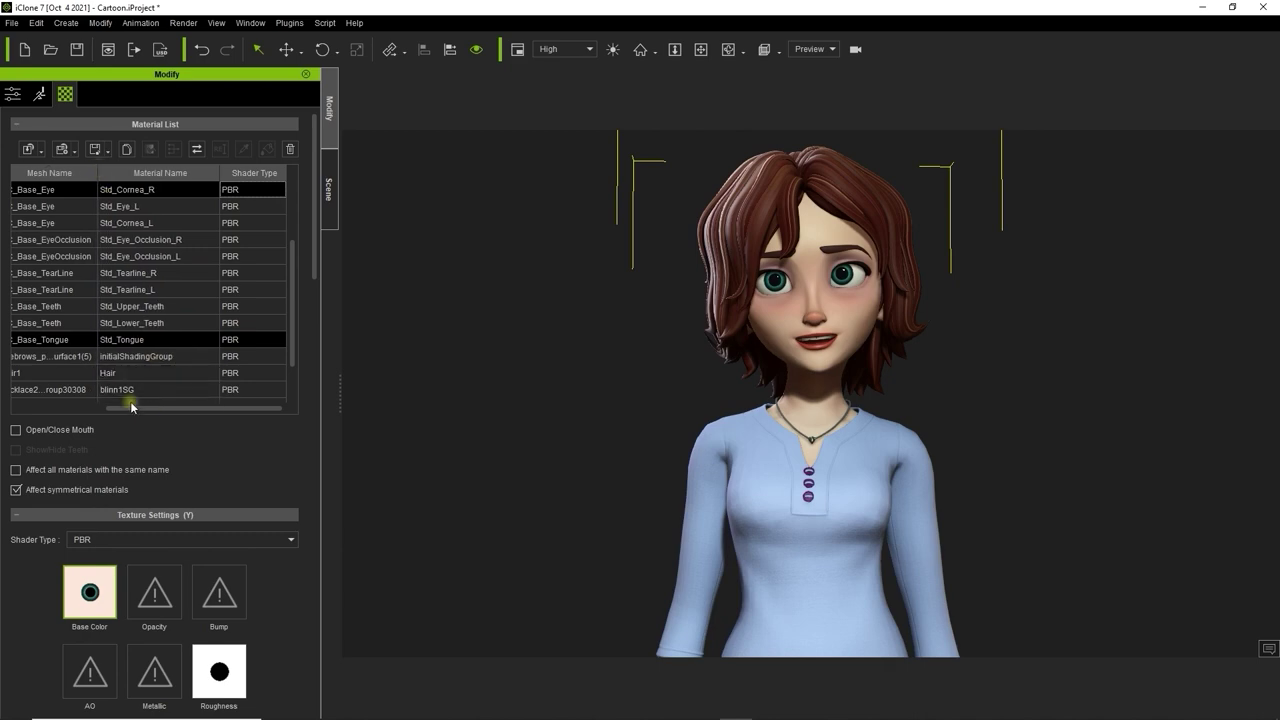
left_click_drag(117, 409, 25, 409)
left_click_drag(230, 173, 191, 178)
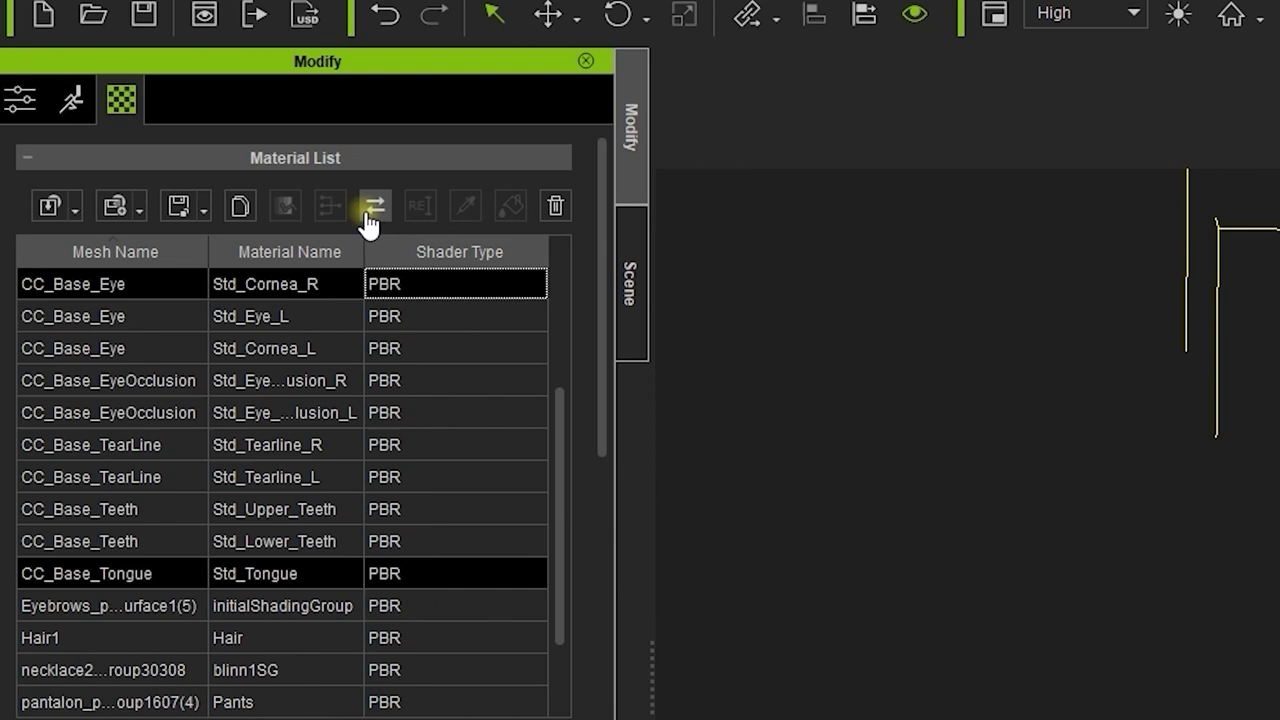
left_click(370, 210)
left_click(1239, 598)
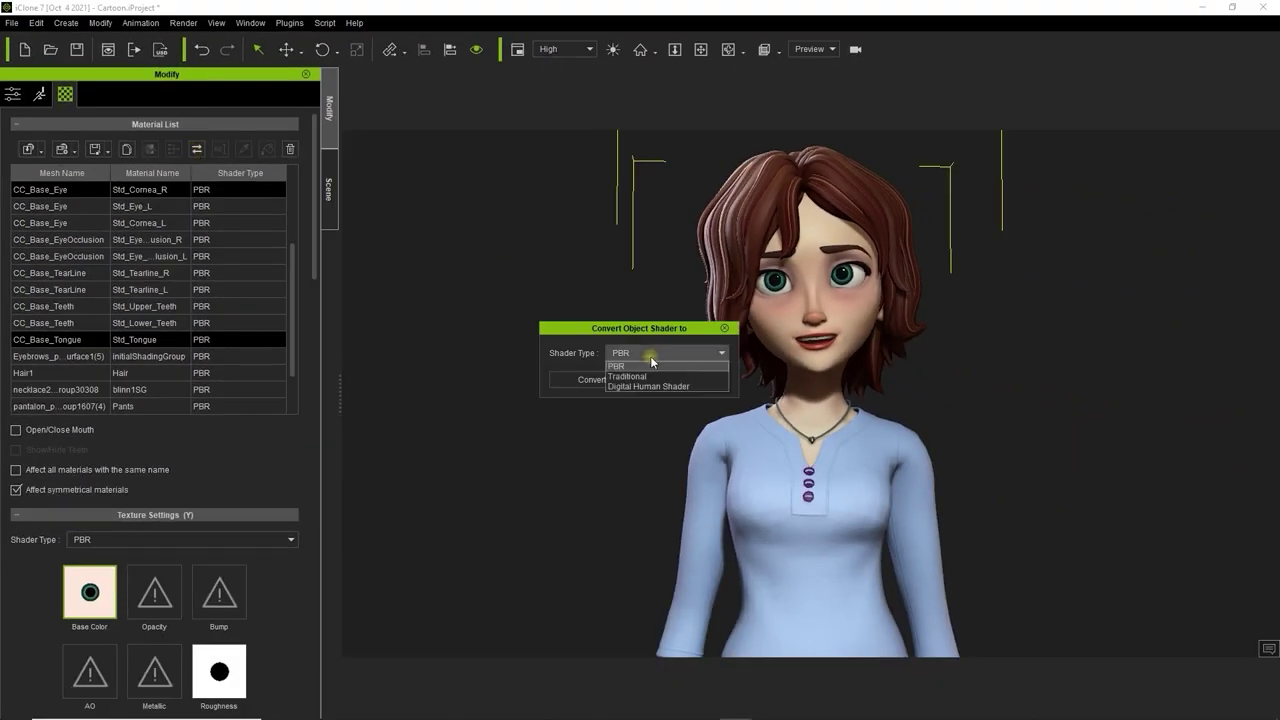
left_click(631, 387)
left_click(592, 379)
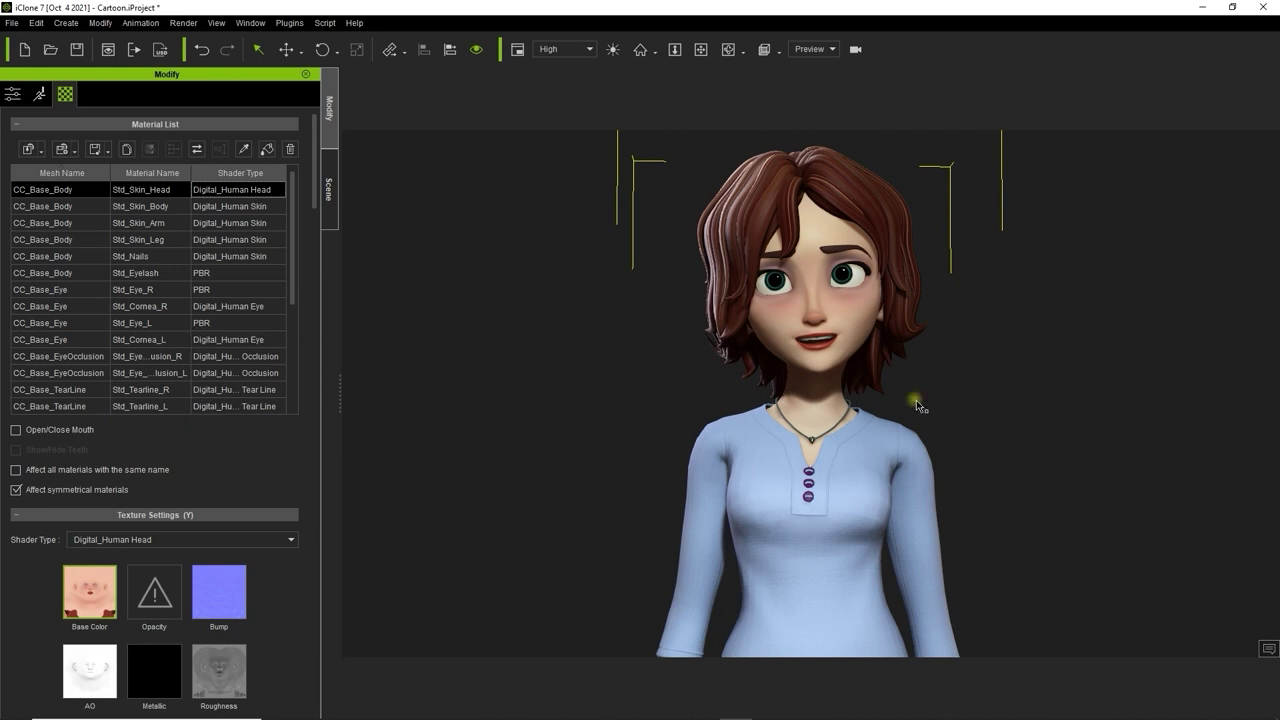
Adjust the subsurface scattering SSS Radius of the skin materials from Std_Skin_Body through Std_Nails
scroll(928, 401, "up", 3)
middle_click_drag(868, 280, 866, 427)
scroll(866, 427, "up", 2)
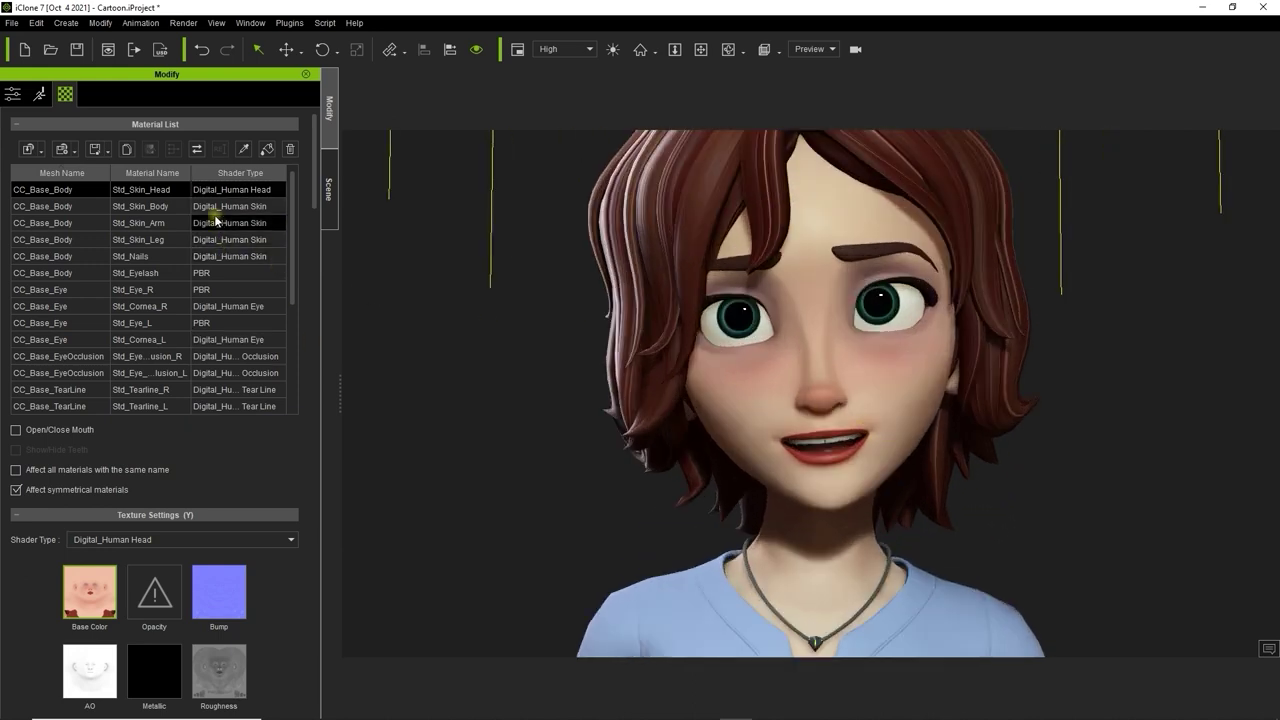
left_click(138, 256)
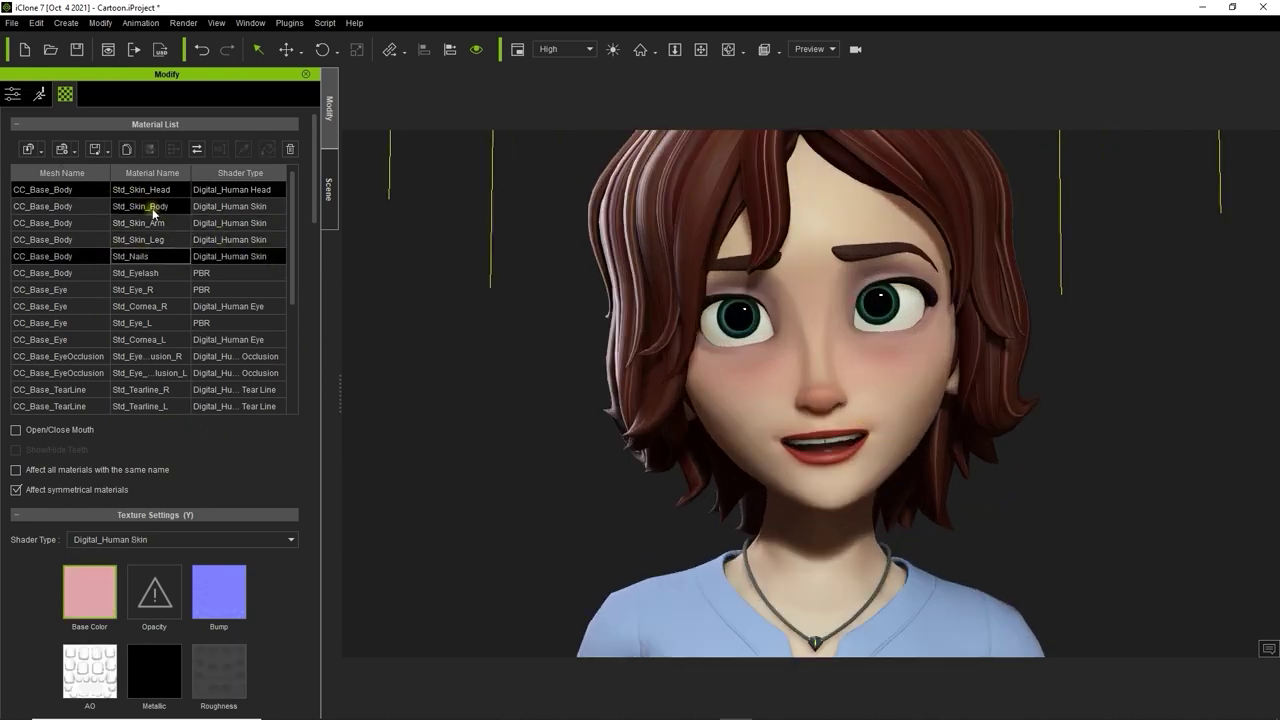
left_click(143, 206, "shift")
scroll(219, 428, "down", 5)
scroll(219, 428, "down", 15)
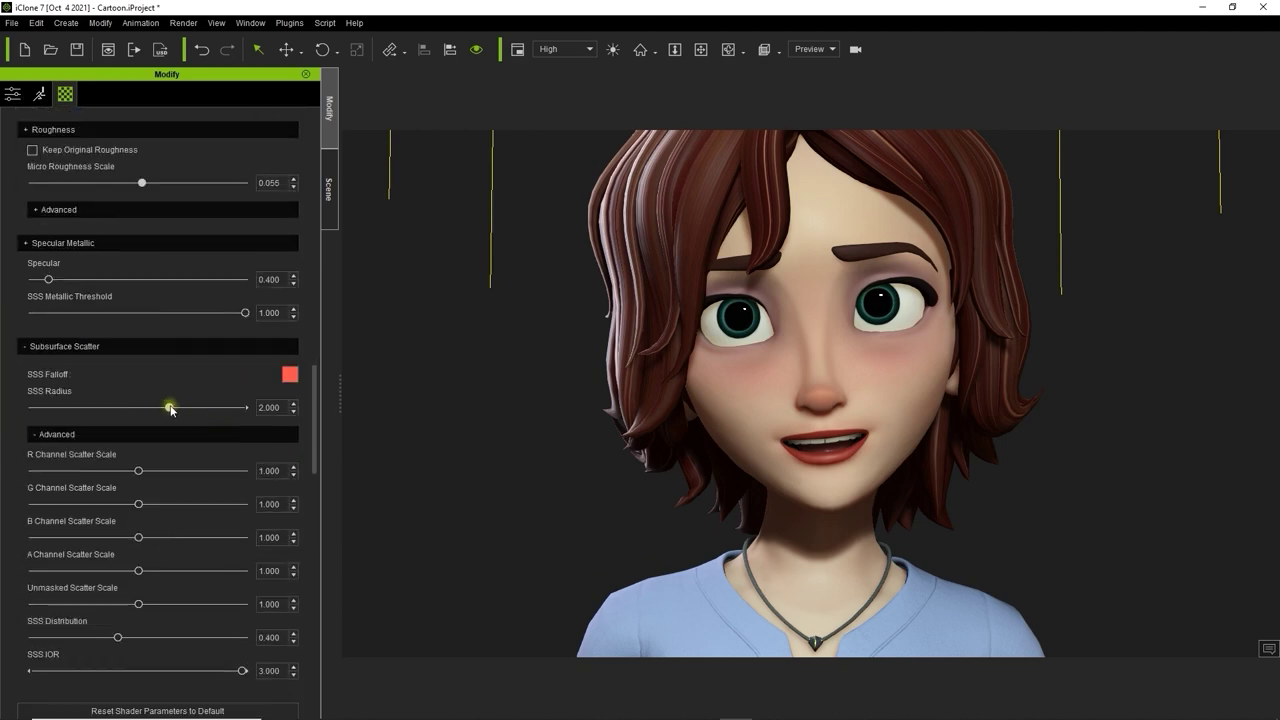
left_click_drag(167, 409, 355, 409)
left_click_drag(265, 406, 211, 402)
scroll(238, 267, "up", 15)
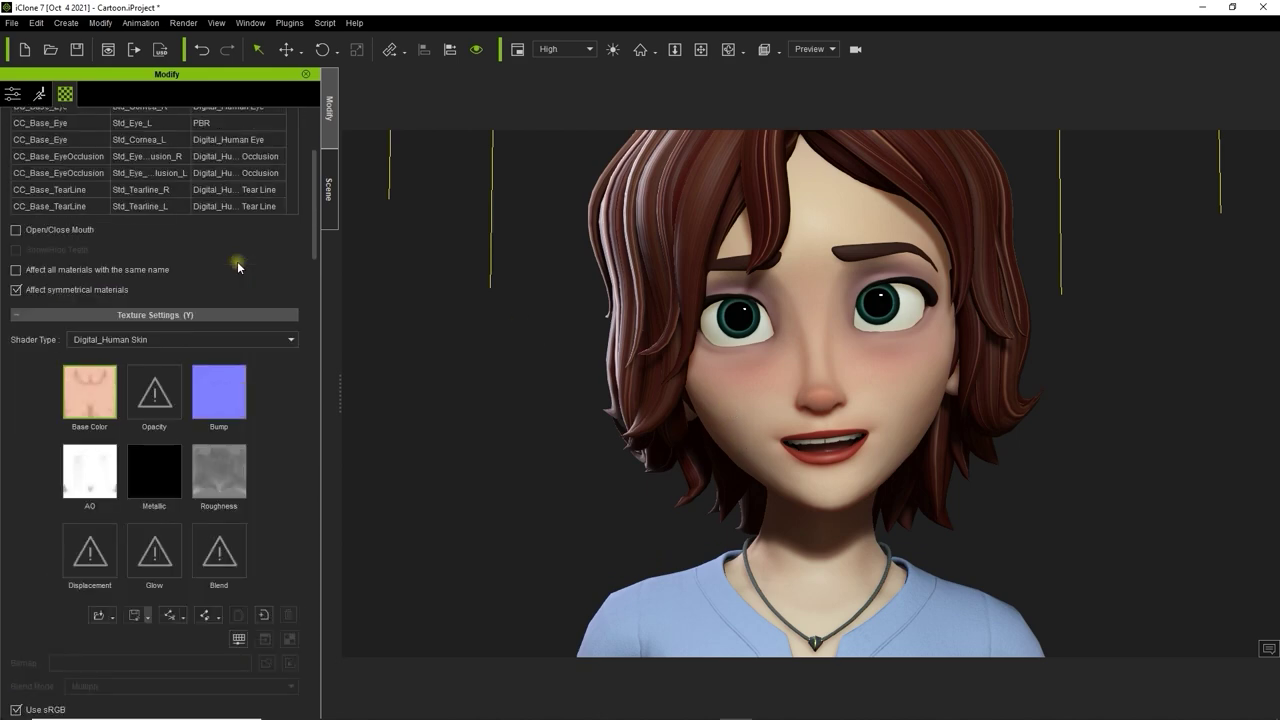
Select the Std_Cornea_R and Std_Cornea_L materials and set their Sclera Brightness to about 1.317
left_click(250, 306)
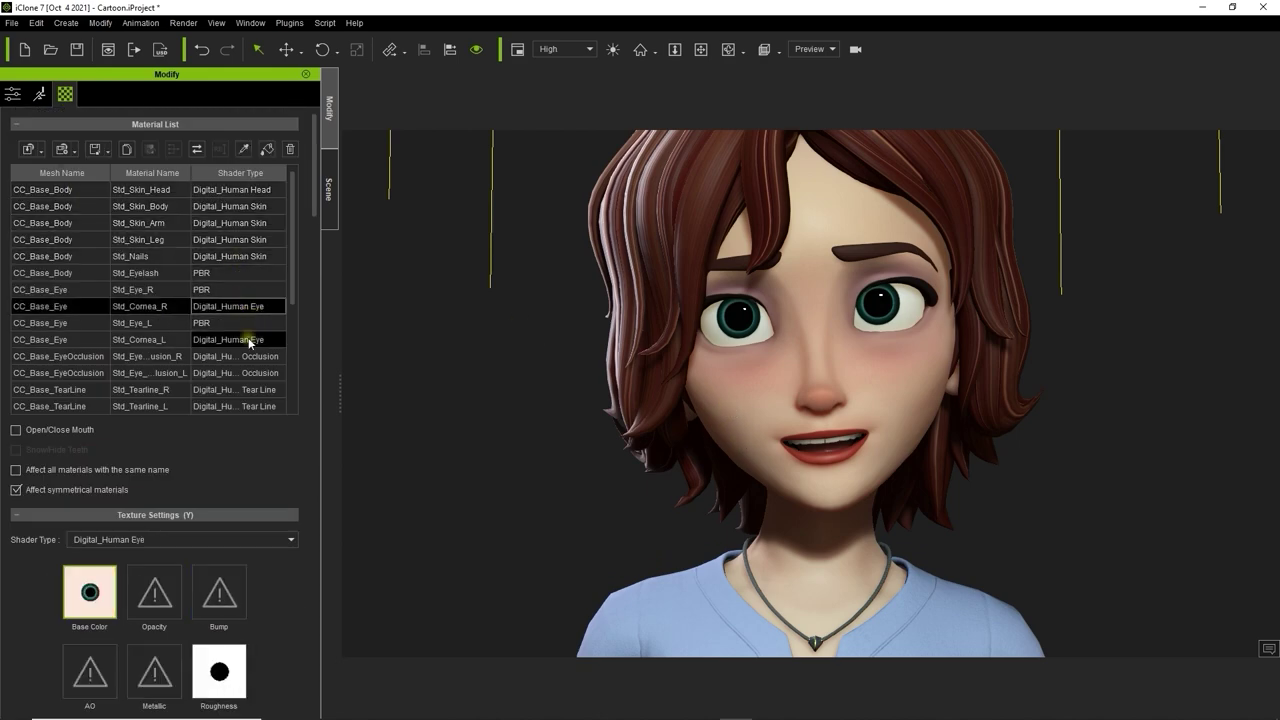
left_click(250, 338, "ctrl")
left_click_drag(315, 196, 297, 412)
scroll(300, 425, "down", 5)
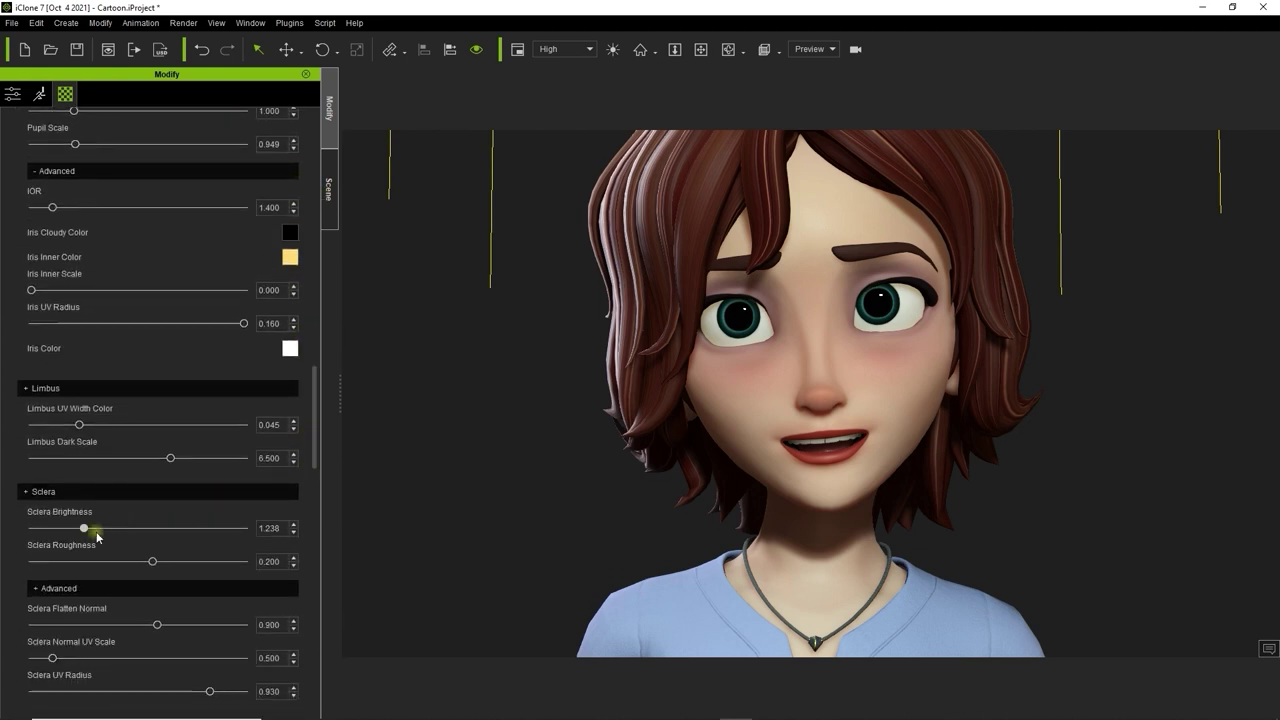
mouse_move(77, 536)
left_mouse_down()
mouse_move(62, 537)
mouse_move(82, 540)
left_mouse_up()
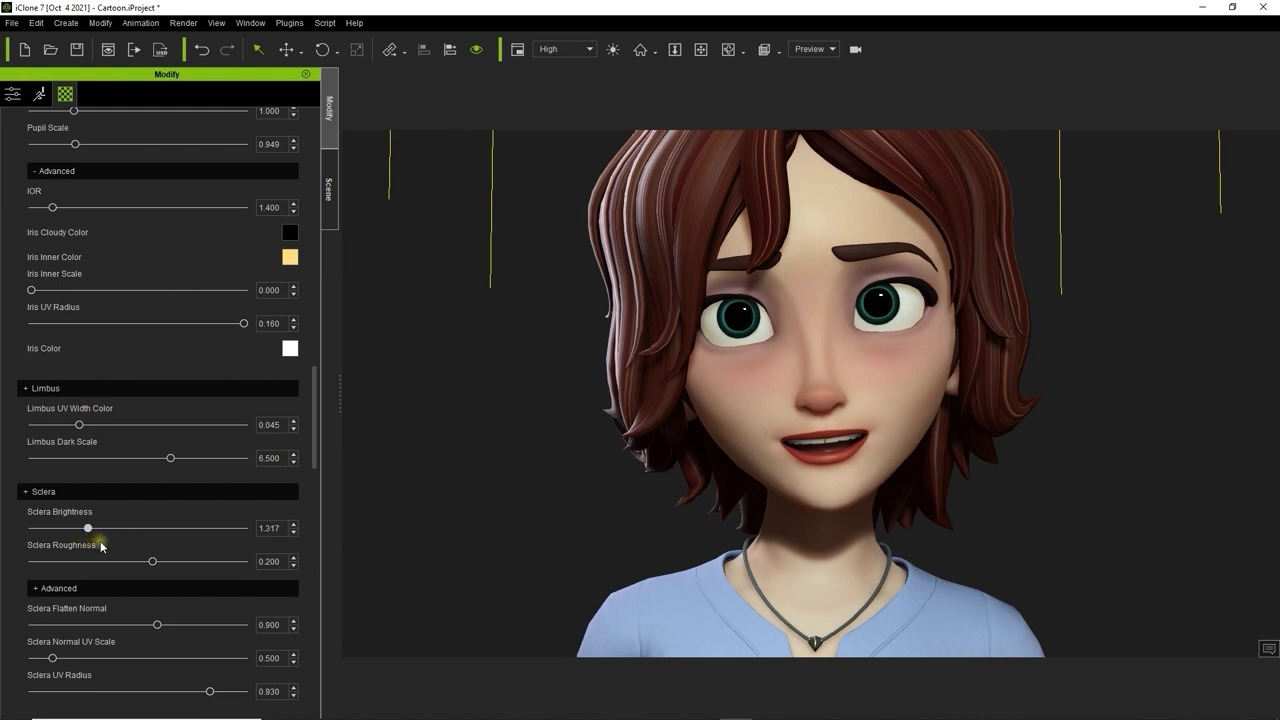
Lower the cornea materials' SSS Radius to about 2.416 and deselect the avatar
scroll(266, 497, "down", 5)
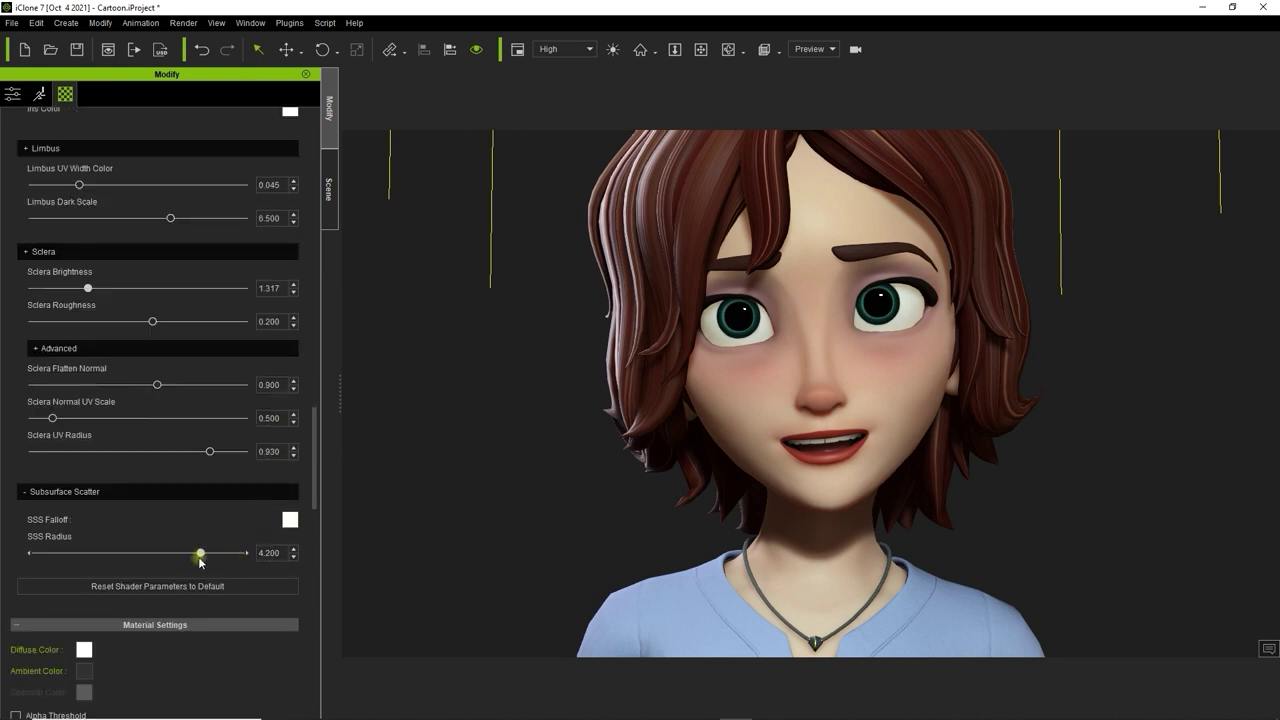
mouse_move(200, 560)
left_mouse_down()
mouse_move(73, 562)
mouse_move(230, 560)
mouse_move(22, 565)
mouse_move(111, 565)
left_mouse_up()
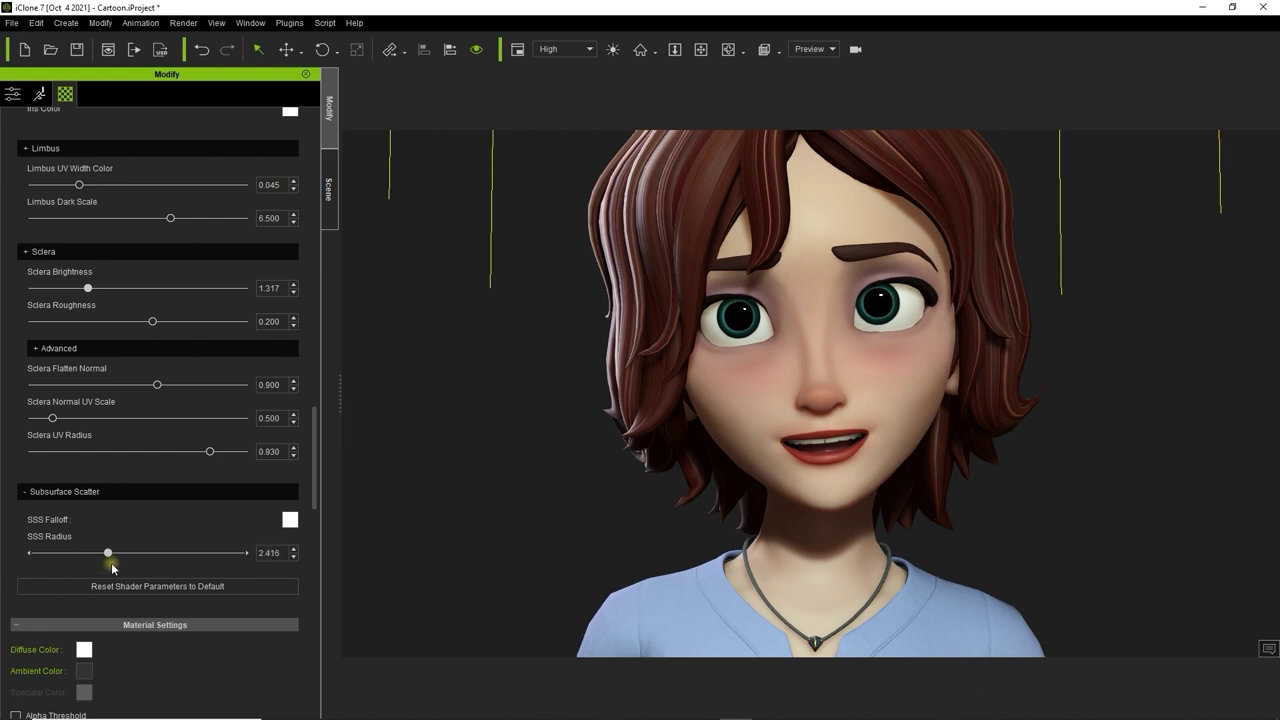
scroll(590, 430, "down", 2)
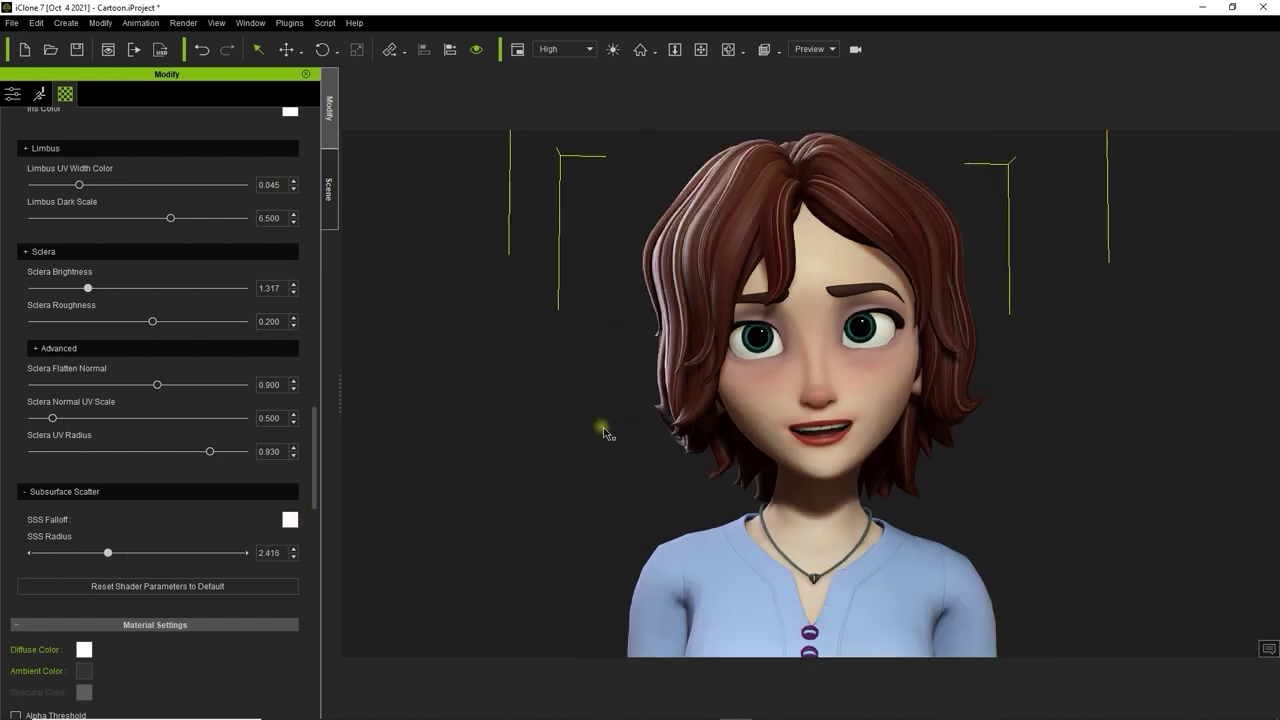
left_click(586, 443)
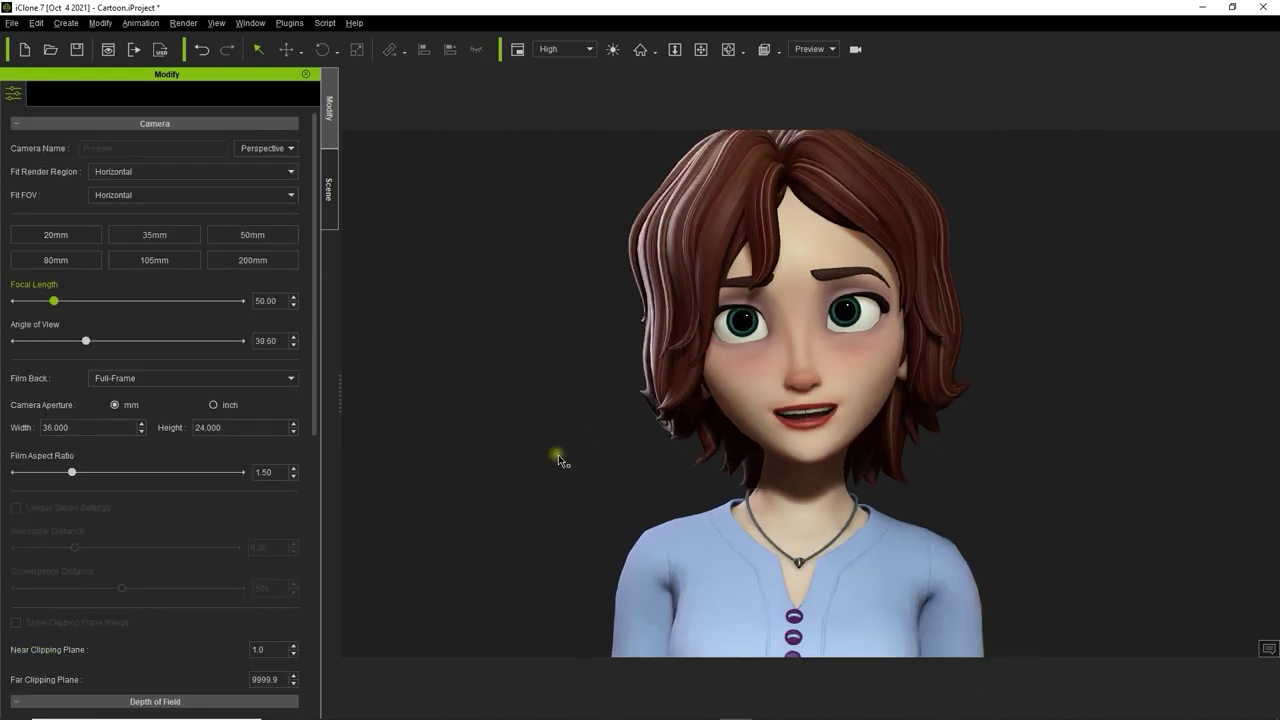
Start a USD (Omniverse) export of the whole scene using RTX Path-Traced render mode and the All frame range
left_click(161, 51)
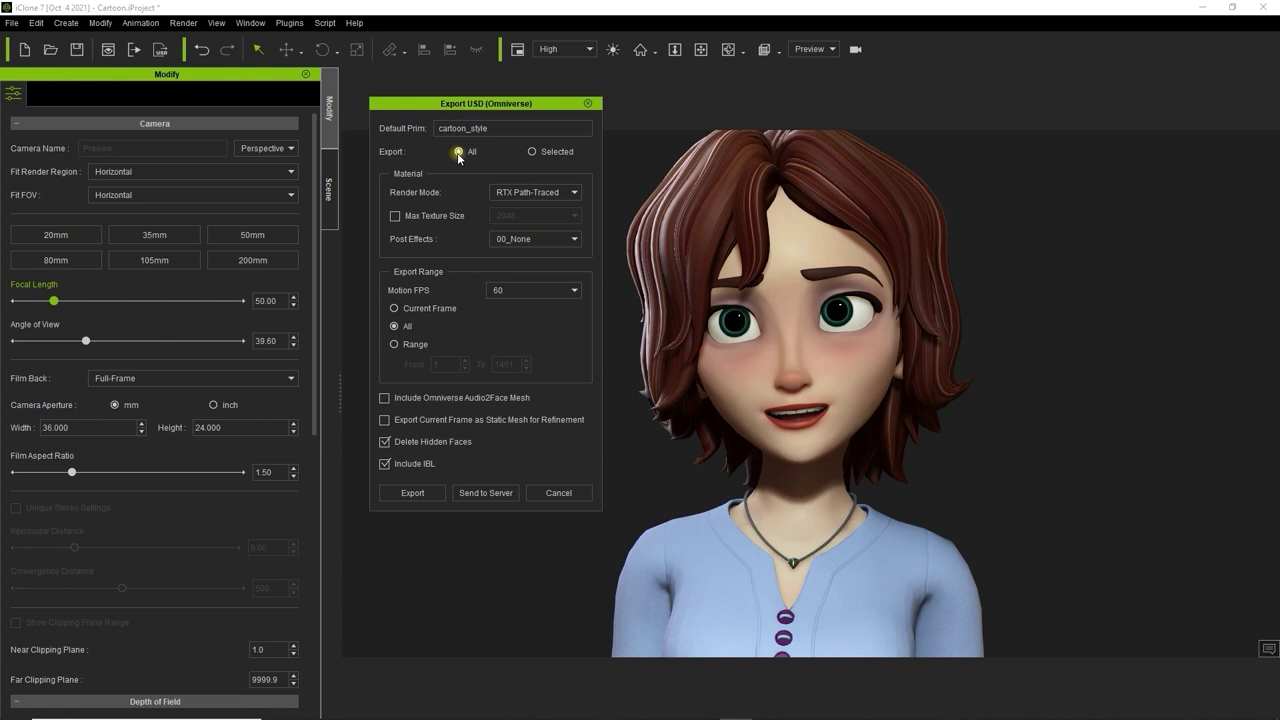
left_click(525, 192)
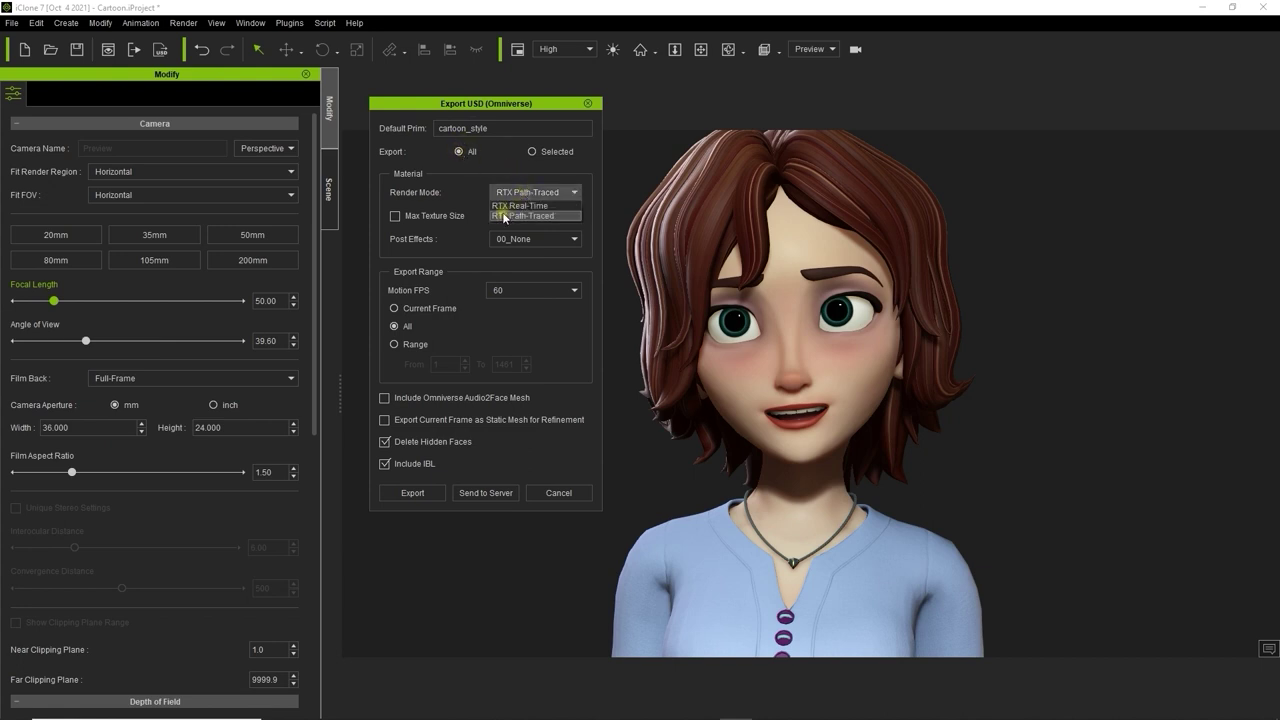
left_click(504, 216)
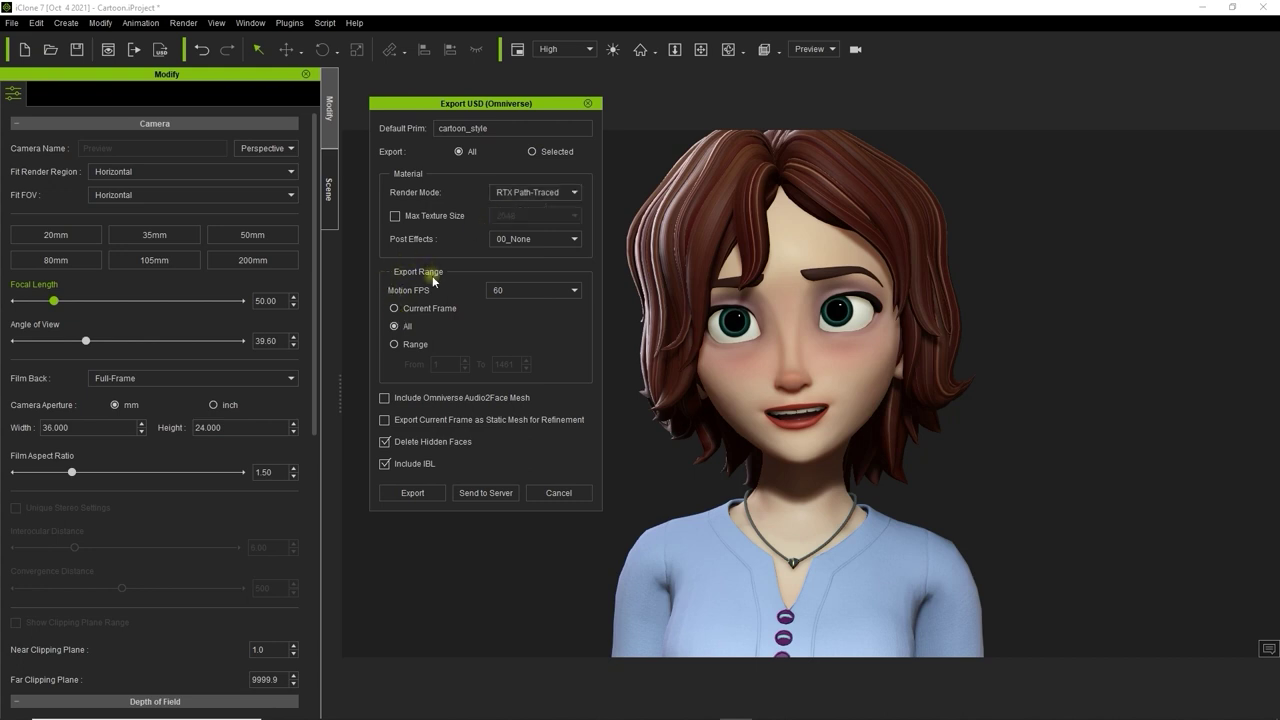
left_click(396, 308)
left_click(396, 343)
left_click(395, 326)
left_click(413, 493)
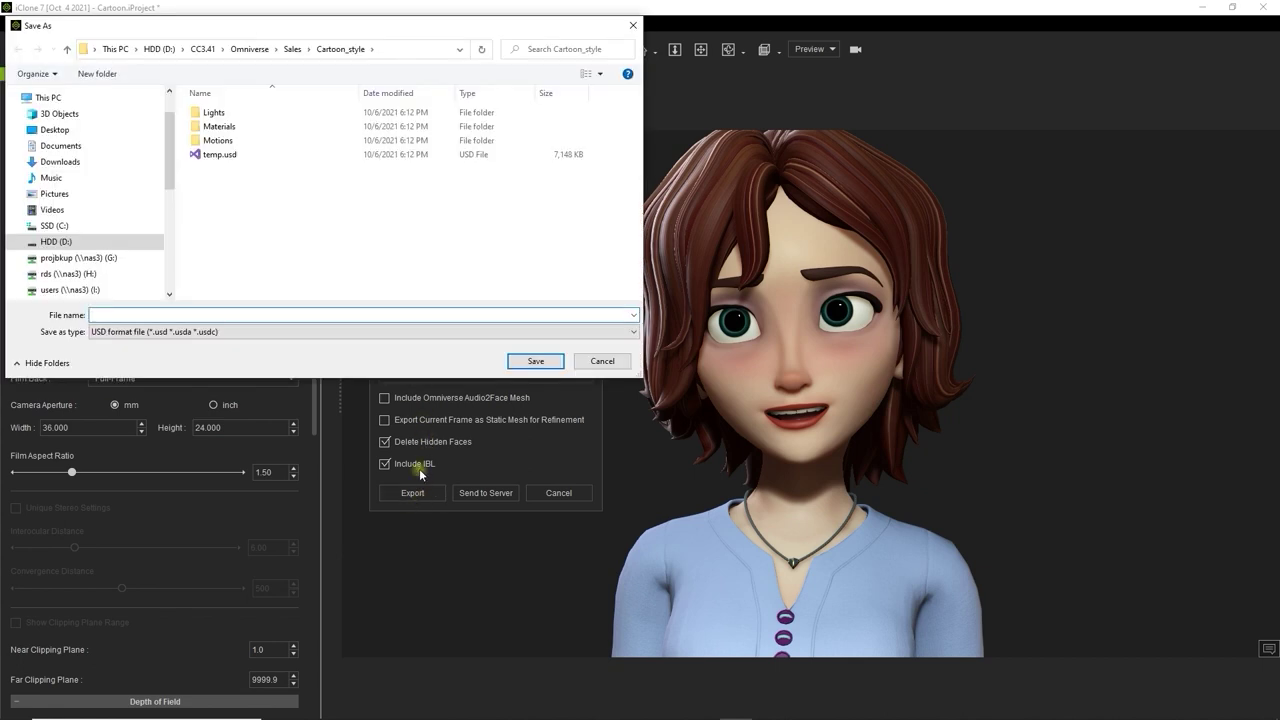
left_click(288, 54)
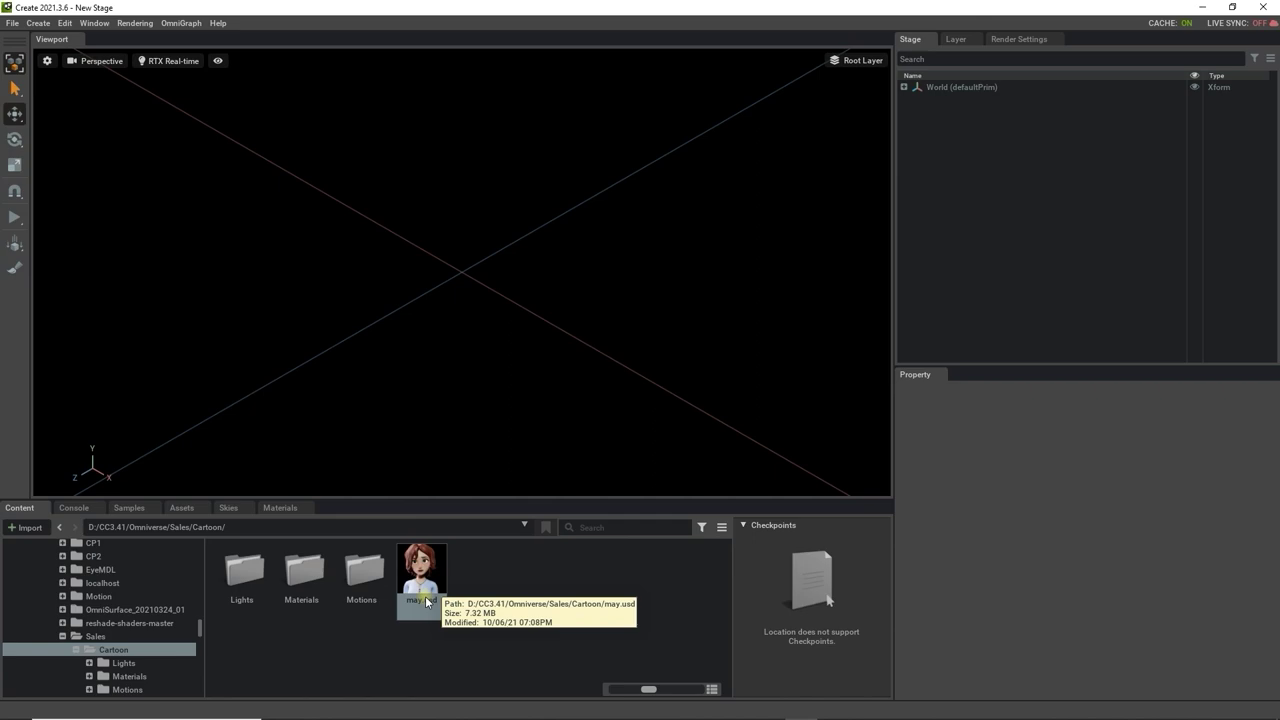
Switch to Omniverse Create and open may.usd from the Sales/Cartoon folder
double_click(422, 580)
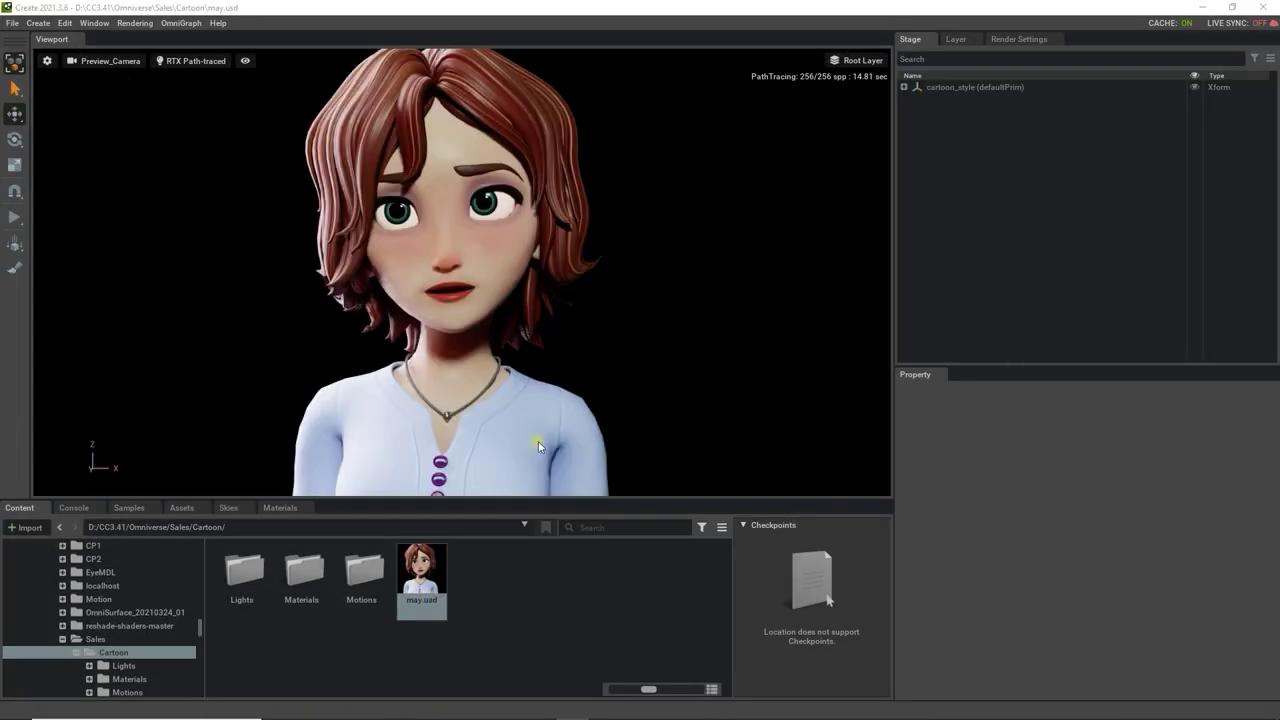
left_click_drag(630, 370, 656, 364, "alt")
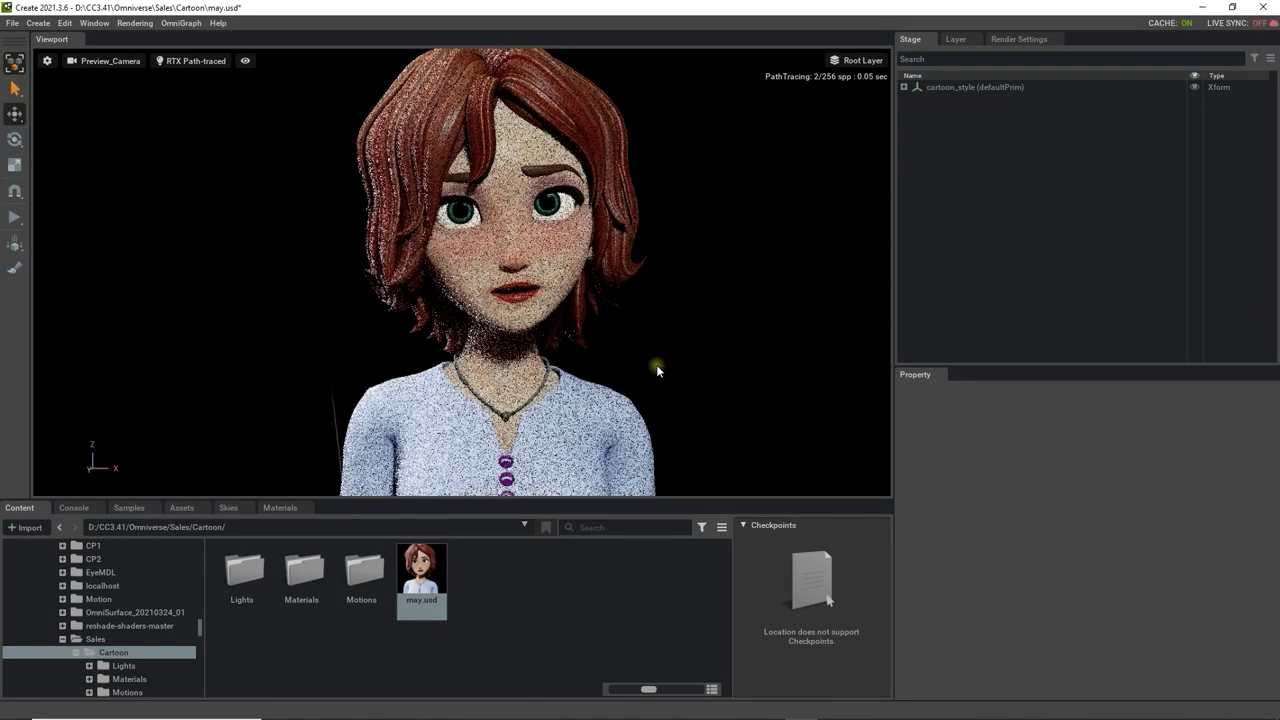
mouse_move(424, 471)
mouse_move(424, 471)
left_mouse_down()
mouse_move(473, 474)
mouse_move(410, 471)
left_mouse_up()
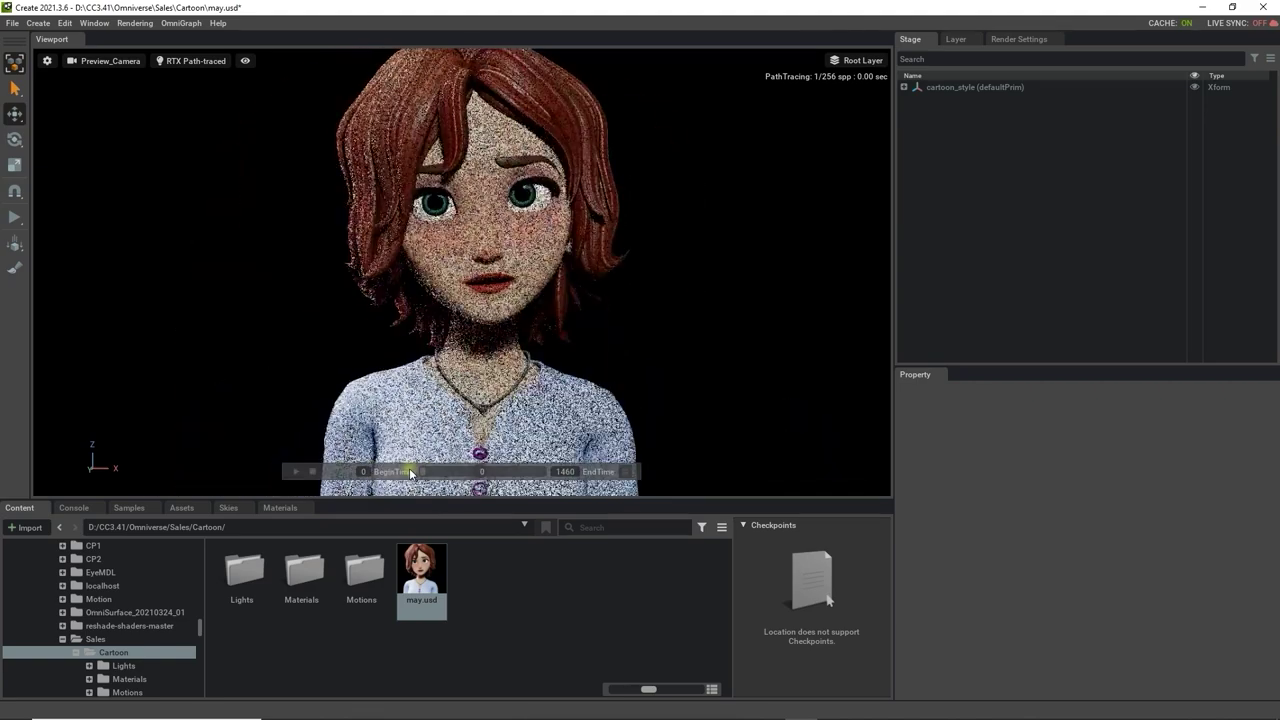
Expand cartoon_style and its LightRoot group in the scene hierarchy and hide LightRoot
left_click(904, 87)
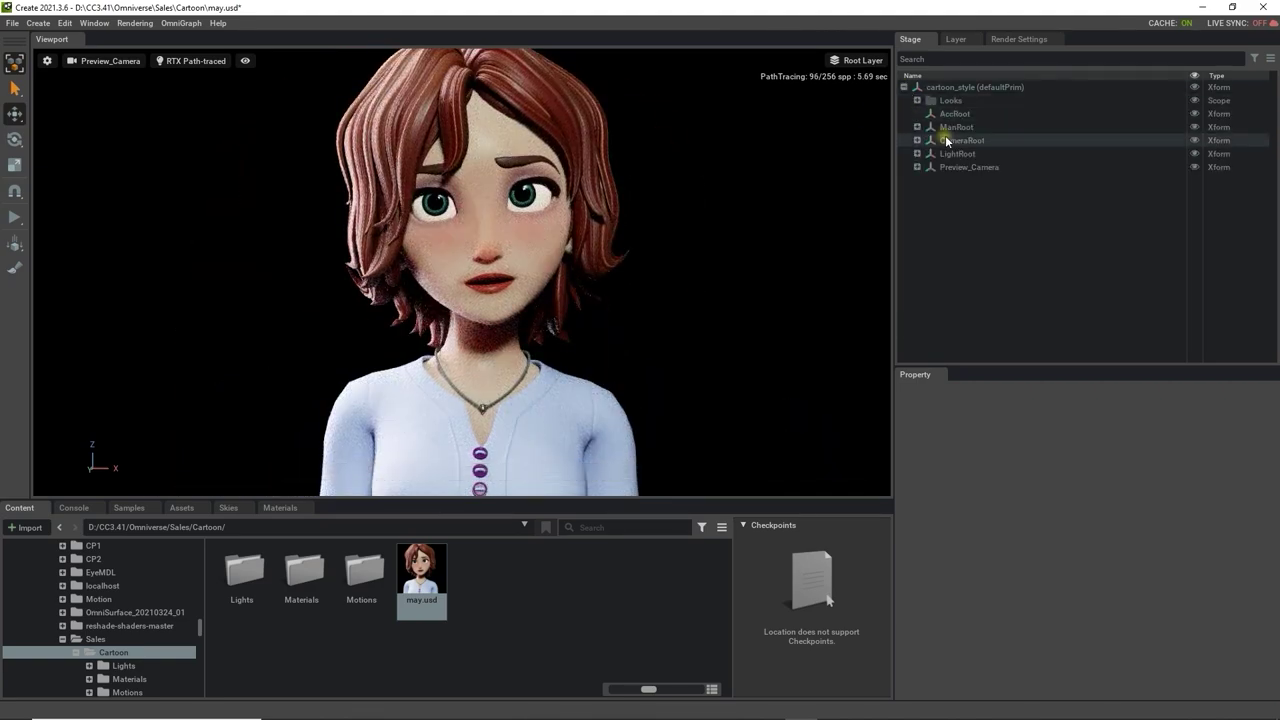
left_click(917, 153)
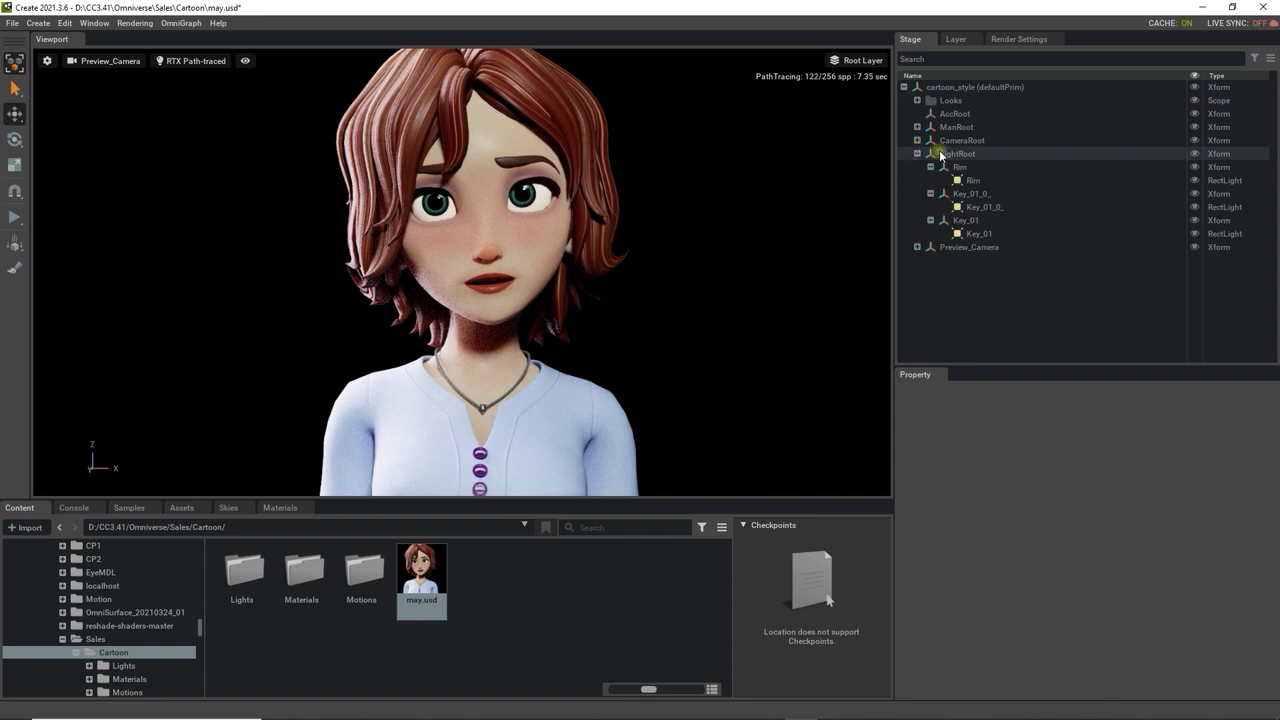
left_click(1194, 155)
Add the adams_place_bridge_4k sky as the environment and set its Z rotation to 131
left_click(232, 508)
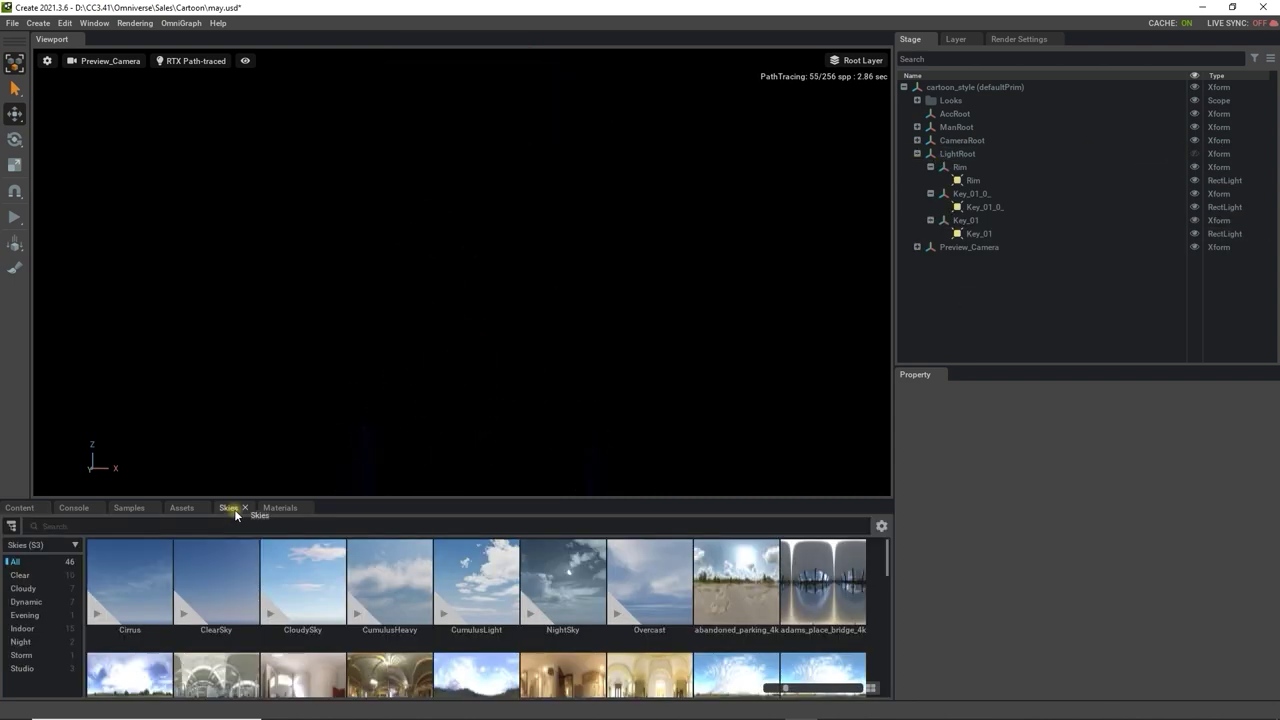
double_click(800, 585)
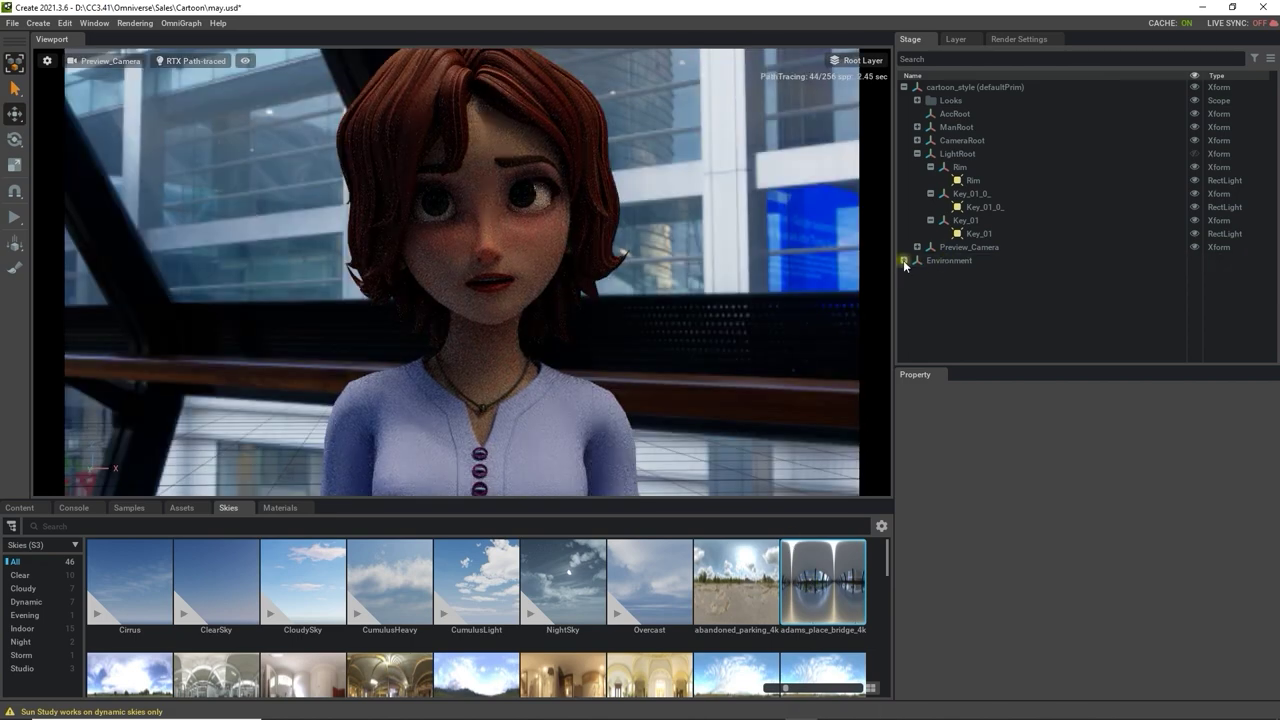
left_click(990, 274)
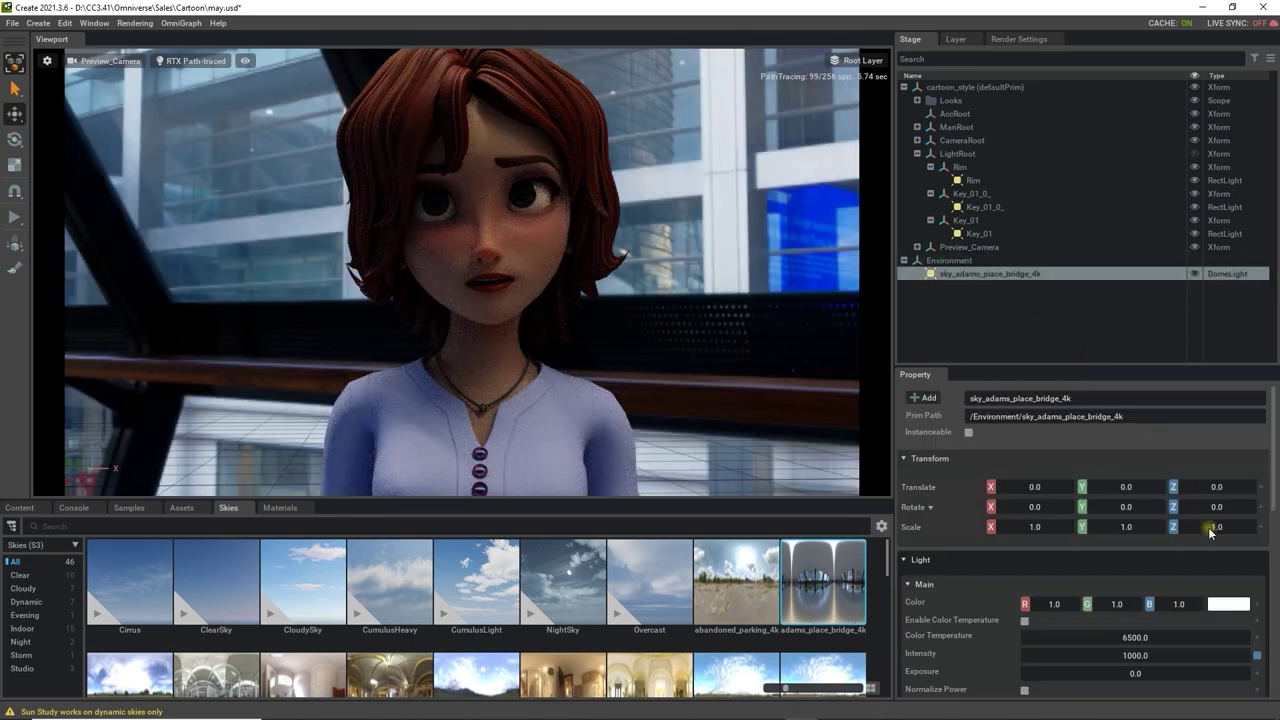
left_click_drag(1210, 507, 1250, 508)
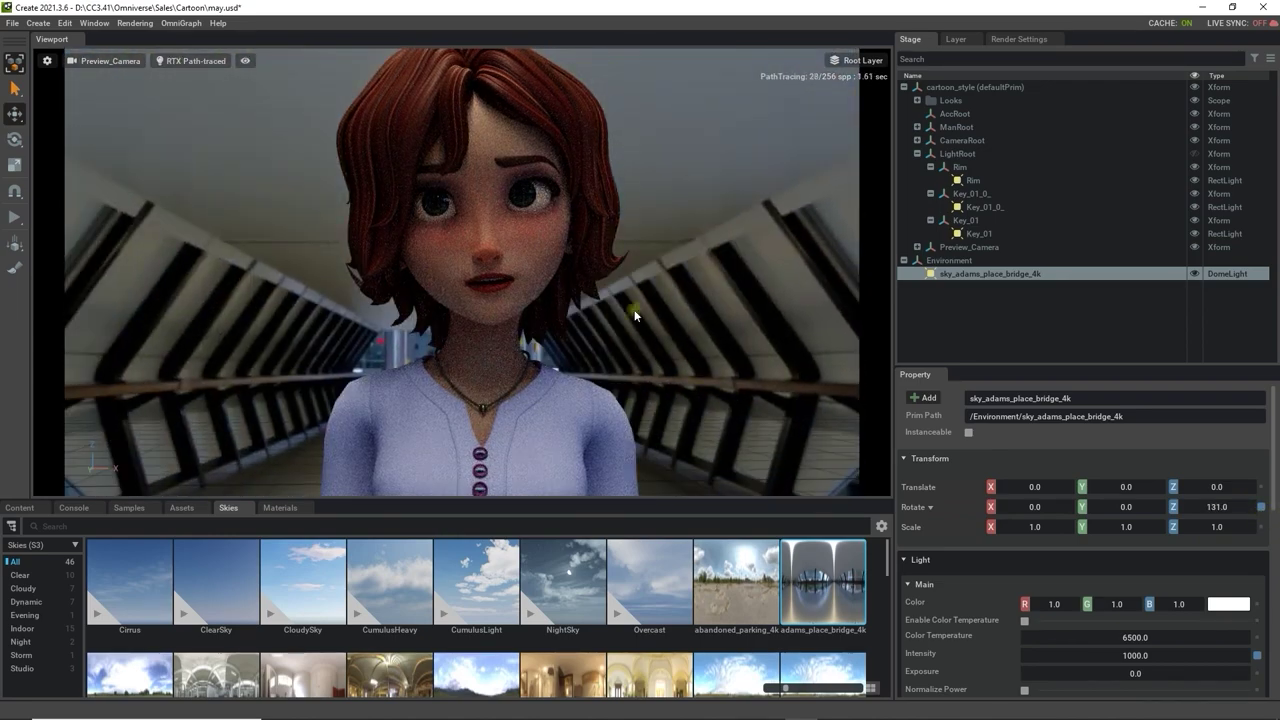
Frame the character's face closely and enable Denoising for the path-traced renderer
left_click_drag(574, 329, 571, 266, "alt")
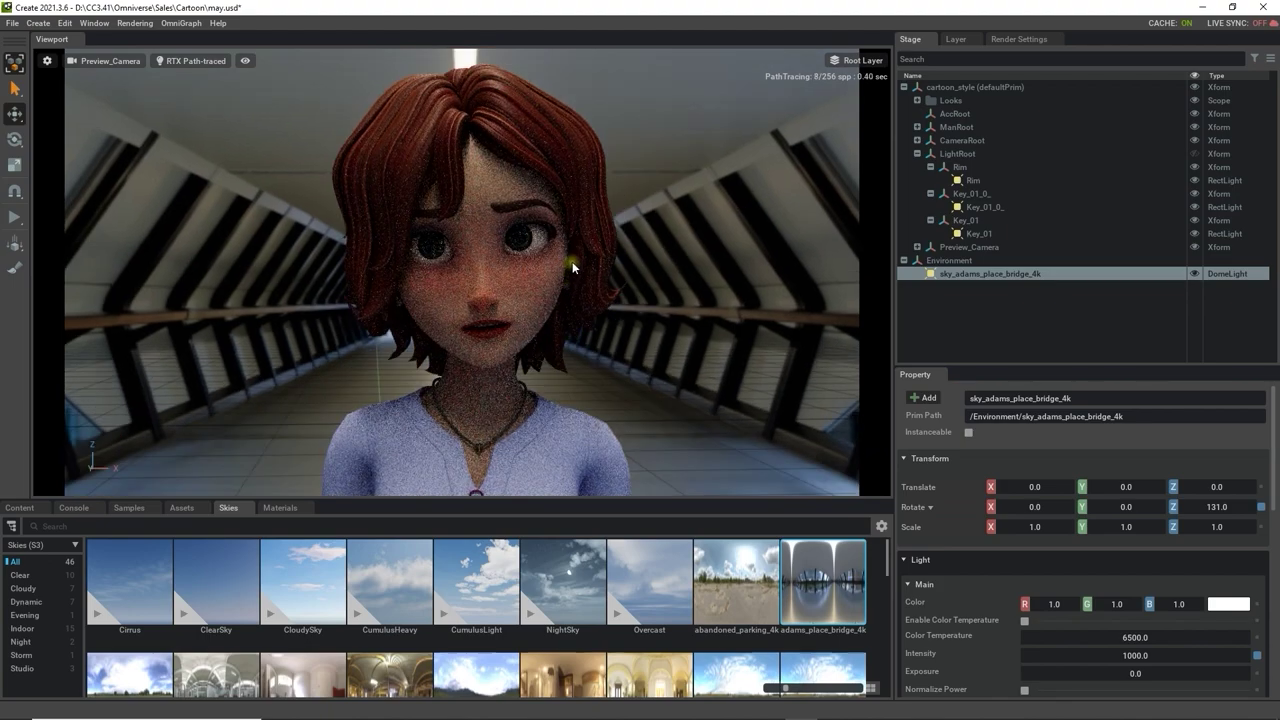
middle_click_drag(571, 266, 594, 375)
mouse_move(593, 375)
left_mouse_down("alt")
mouse_move(571, 233)
mouse_move(645, 285)
mouse_move(601, 272)
mouse_move(564, 305)
mouse_move(544, 262)
mouse_move(558, 306)
left_mouse_up("alt")
left_click(1028, 40)
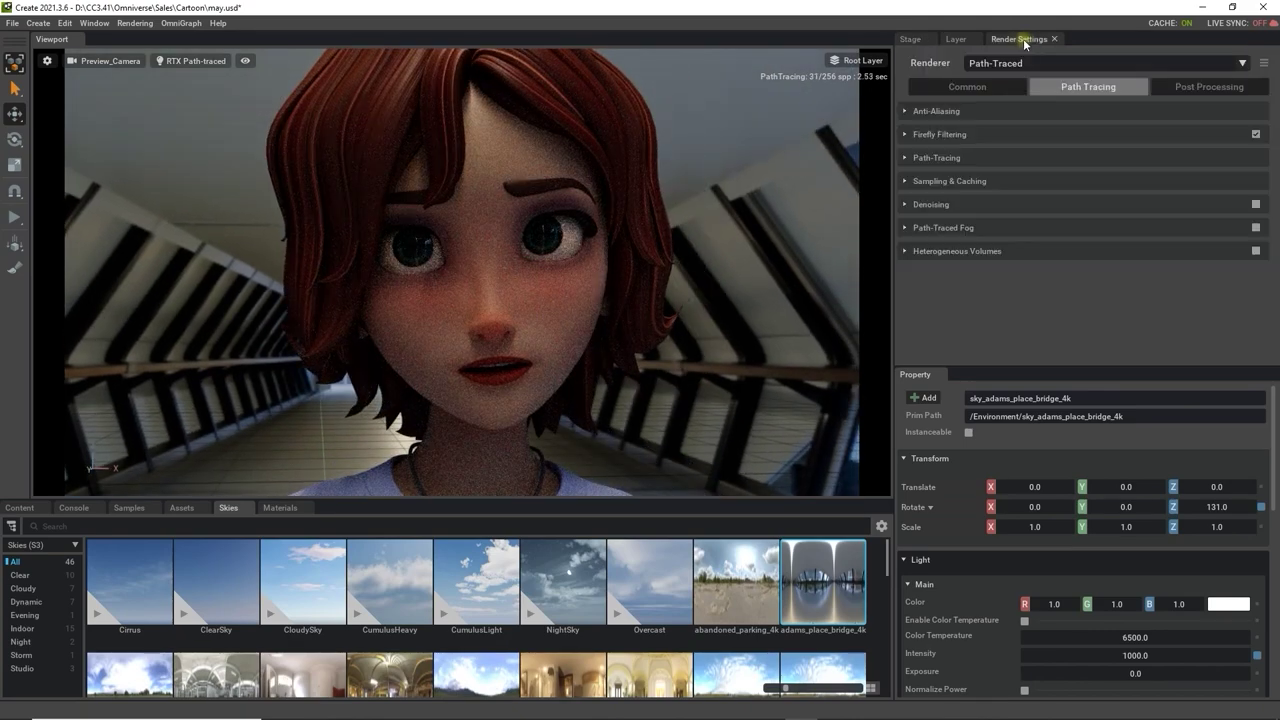
left_click(1255, 205)
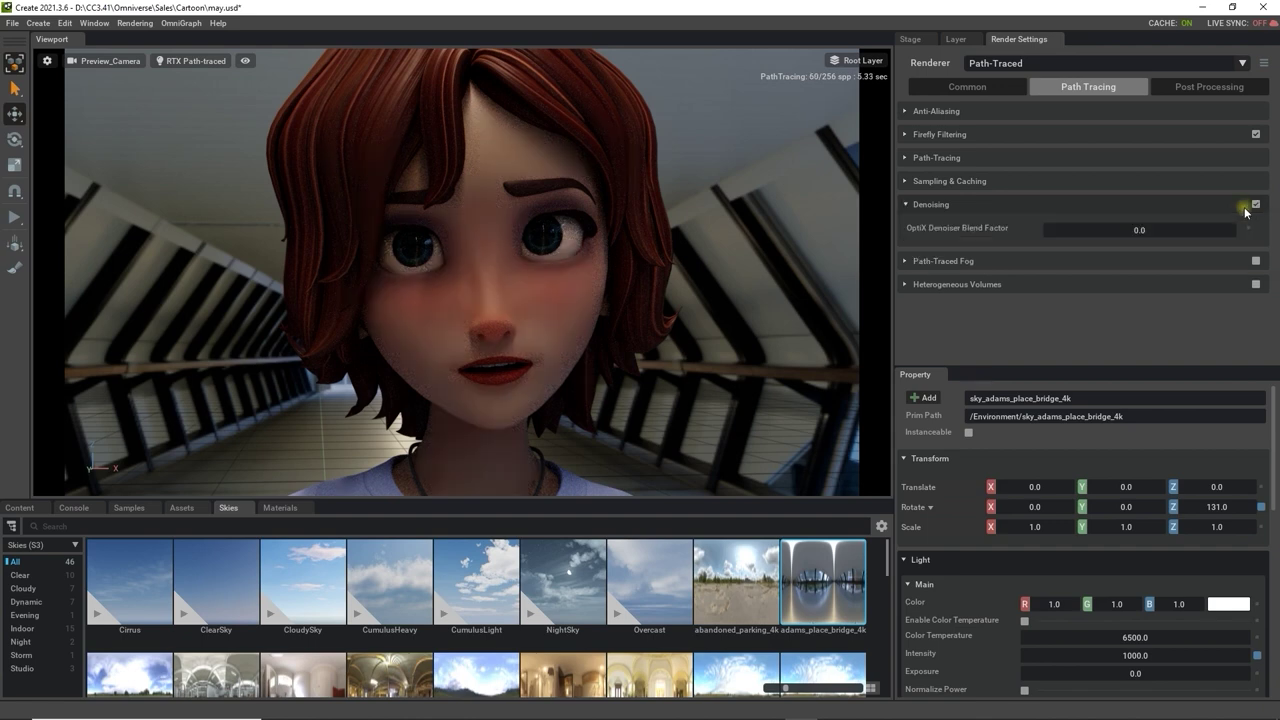
Find the head skin material through the CC_Base_Body mesh and select the Std_Skin_Head through Std_Nails materials together
left_click(914, 40)
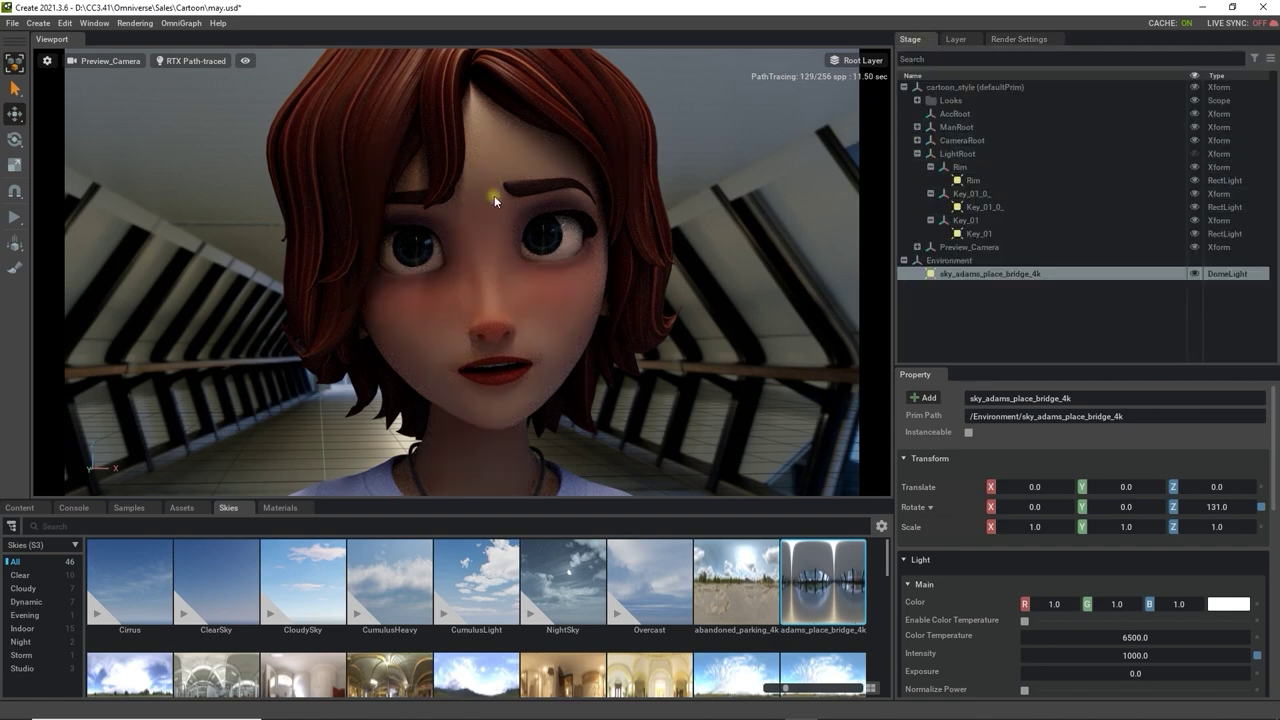
left_click(523, 305)
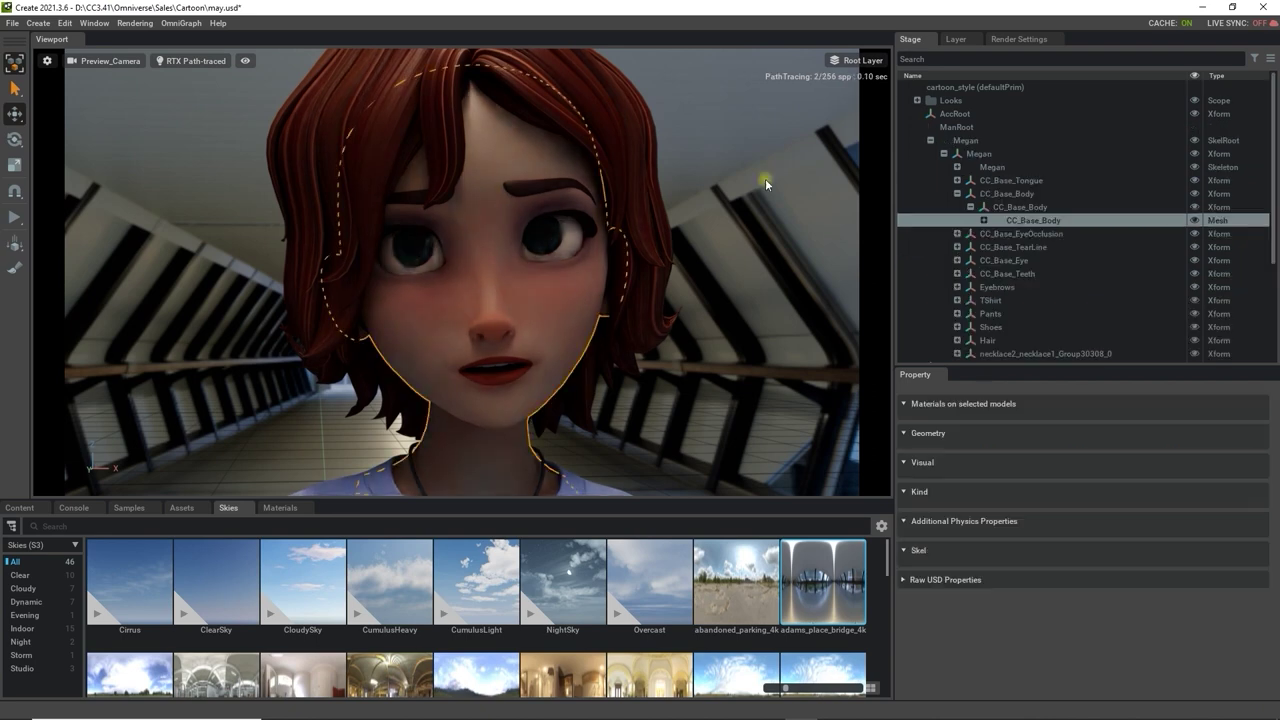
left_click(984, 220)
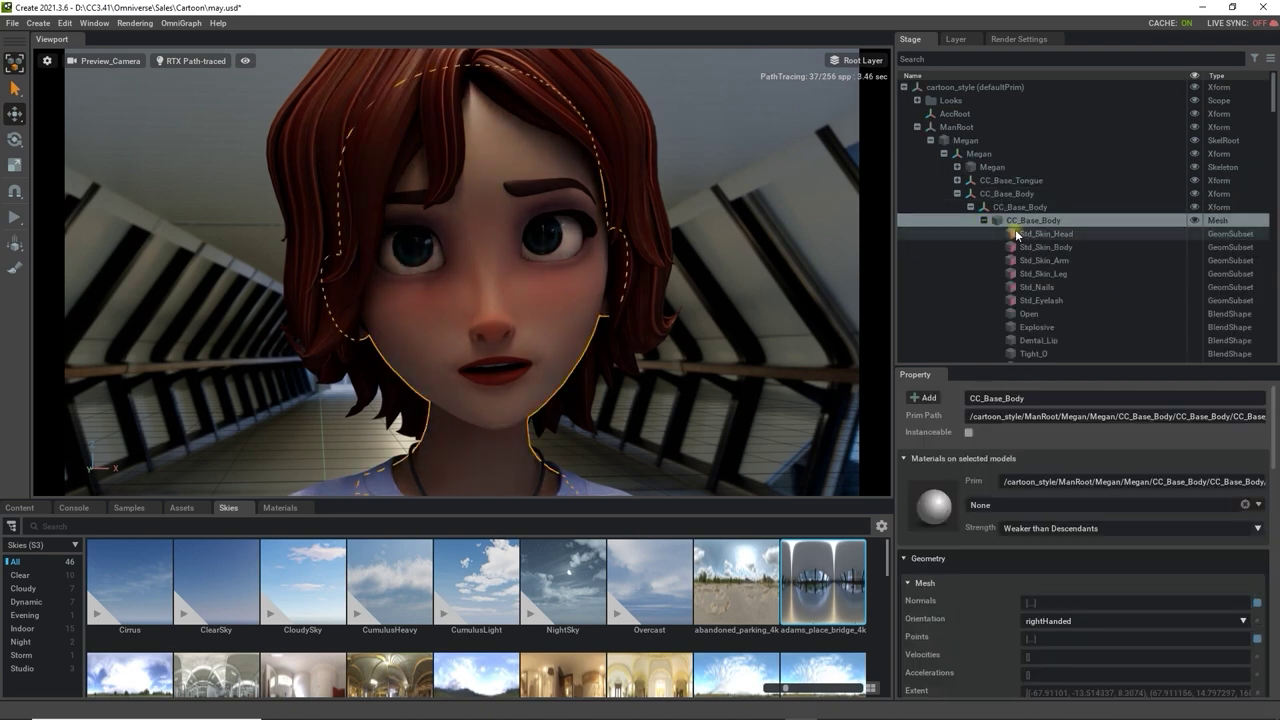
left_click(1040, 233)
left_click(944, 497)
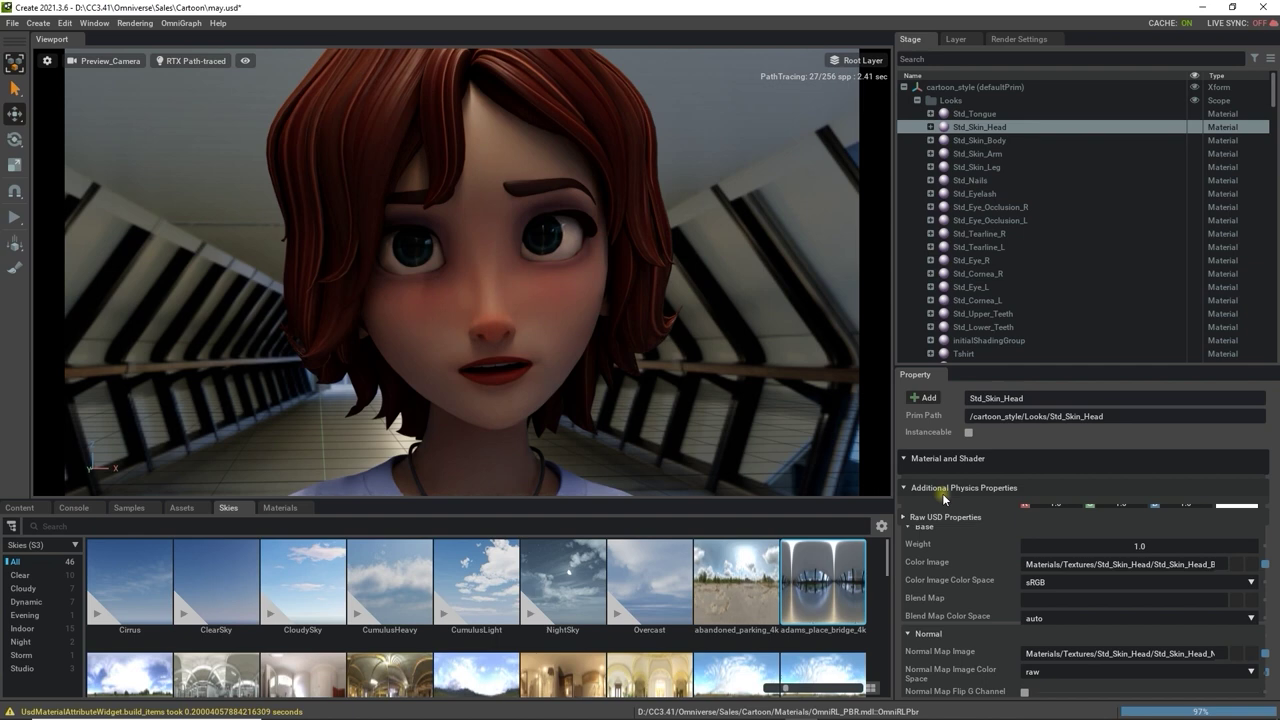
left_click(975, 180, "shift")
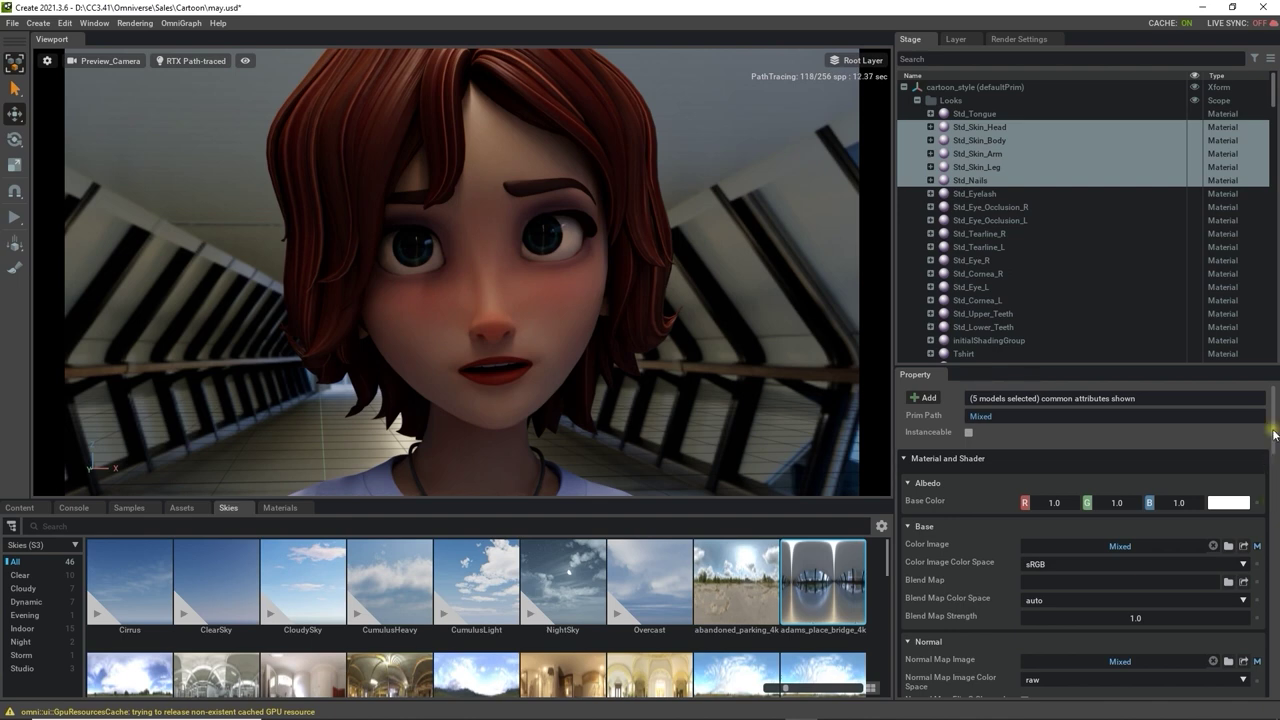
Set the subsurface weight of the selected skin and nail materials to 1.0 and examine the face up close
left_click_drag(1273, 434, 1255, 560)
scroll(1256, 562, "down", 10)
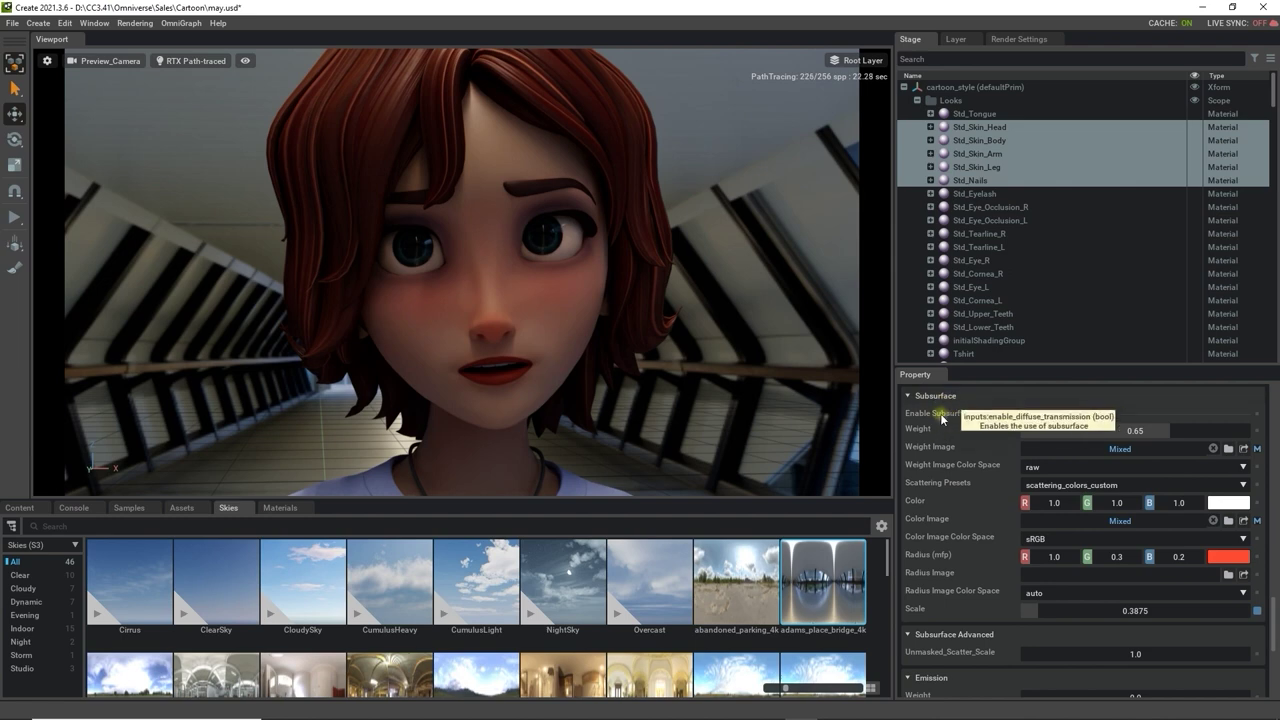
left_click_drag(1152, 436, 1260, 446)
left_click_drag(651, 350, 668, 337, "alt")
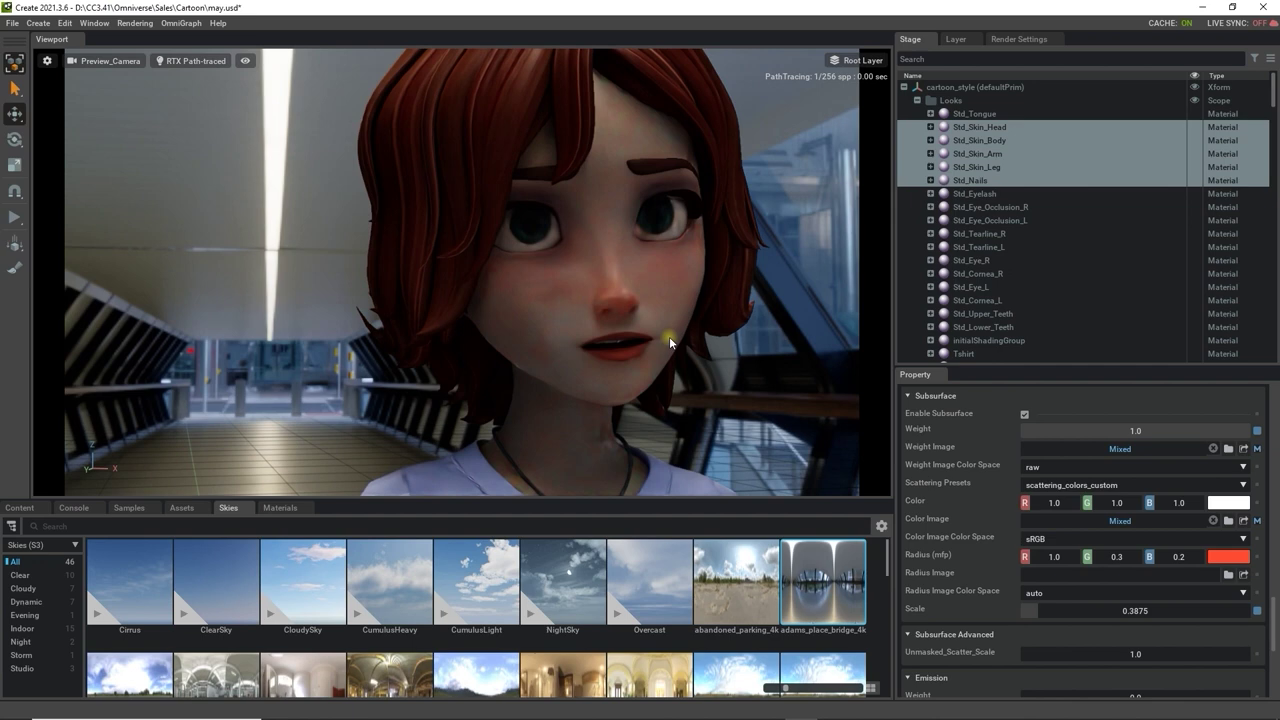
middle_click_drag(606, 336, 606, 335)
right_click_drag(606, 335, 621, 338, "alt")
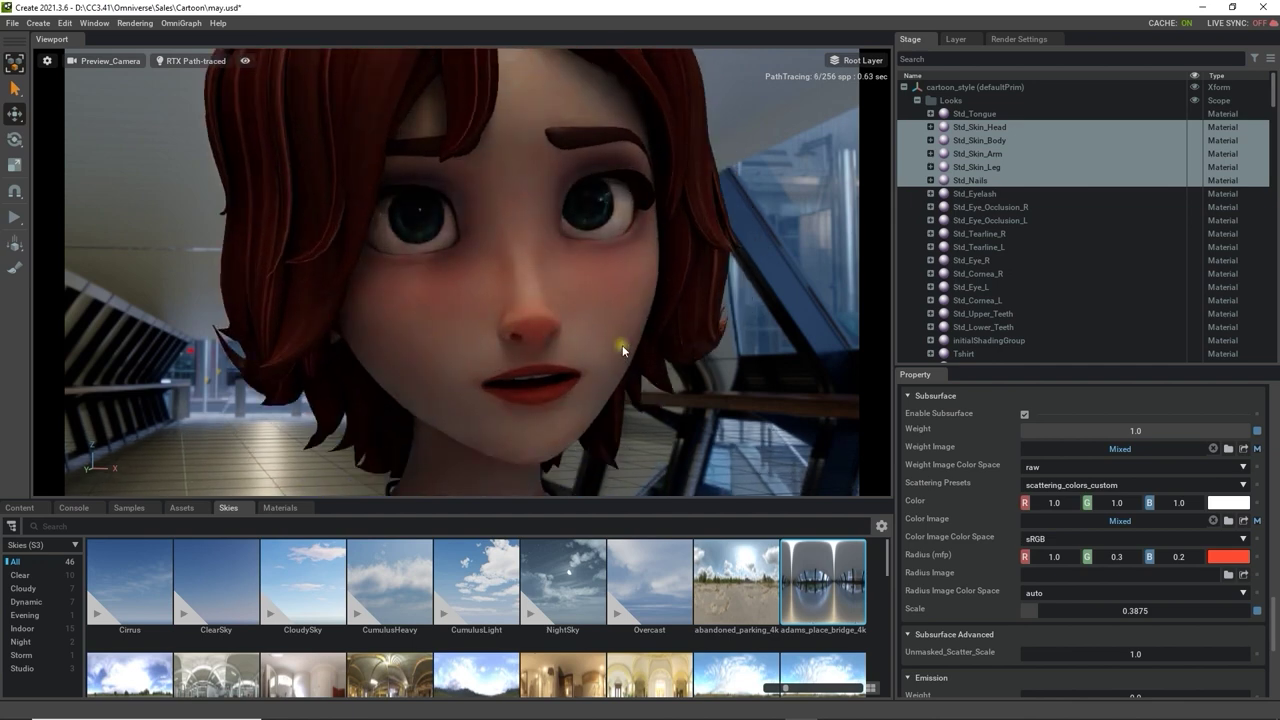
Compare the skin with subsurface off and on, leave it enabled, and set the red Radius (mfp) value to 2
left_click(1024, 415)
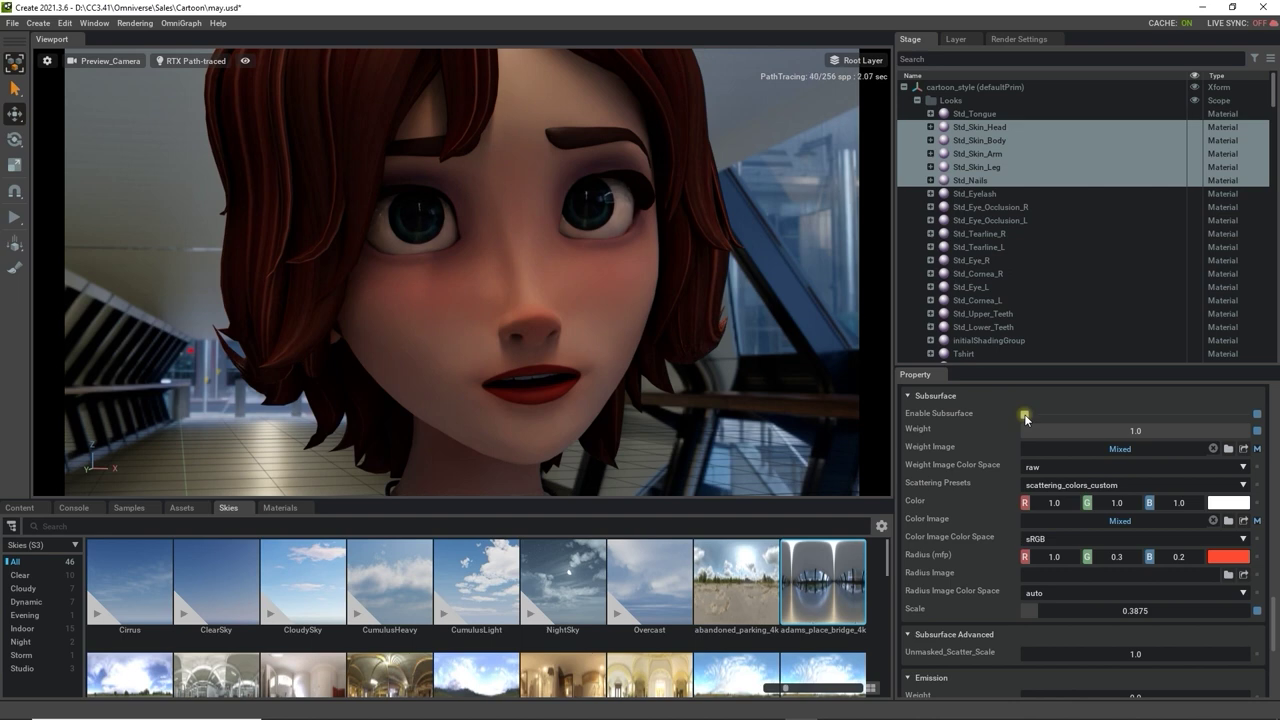
left_click(1024, 415)
left_click(1024, 415)
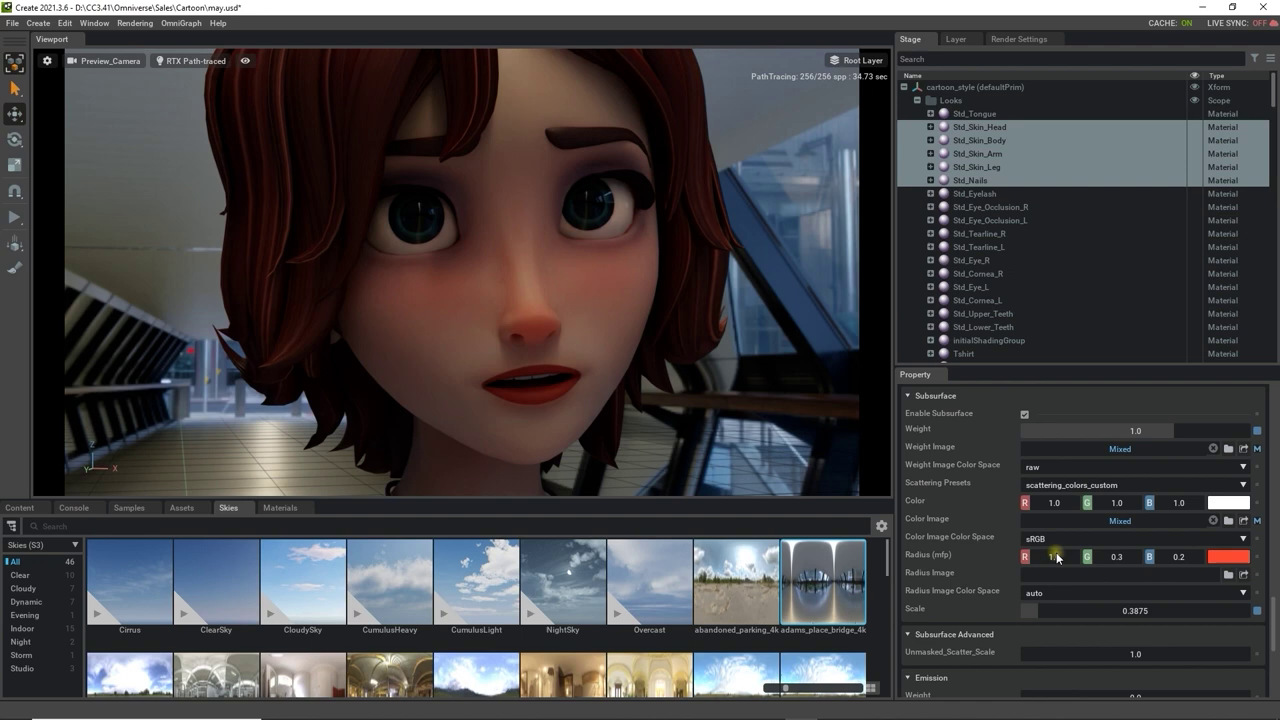
type("2")
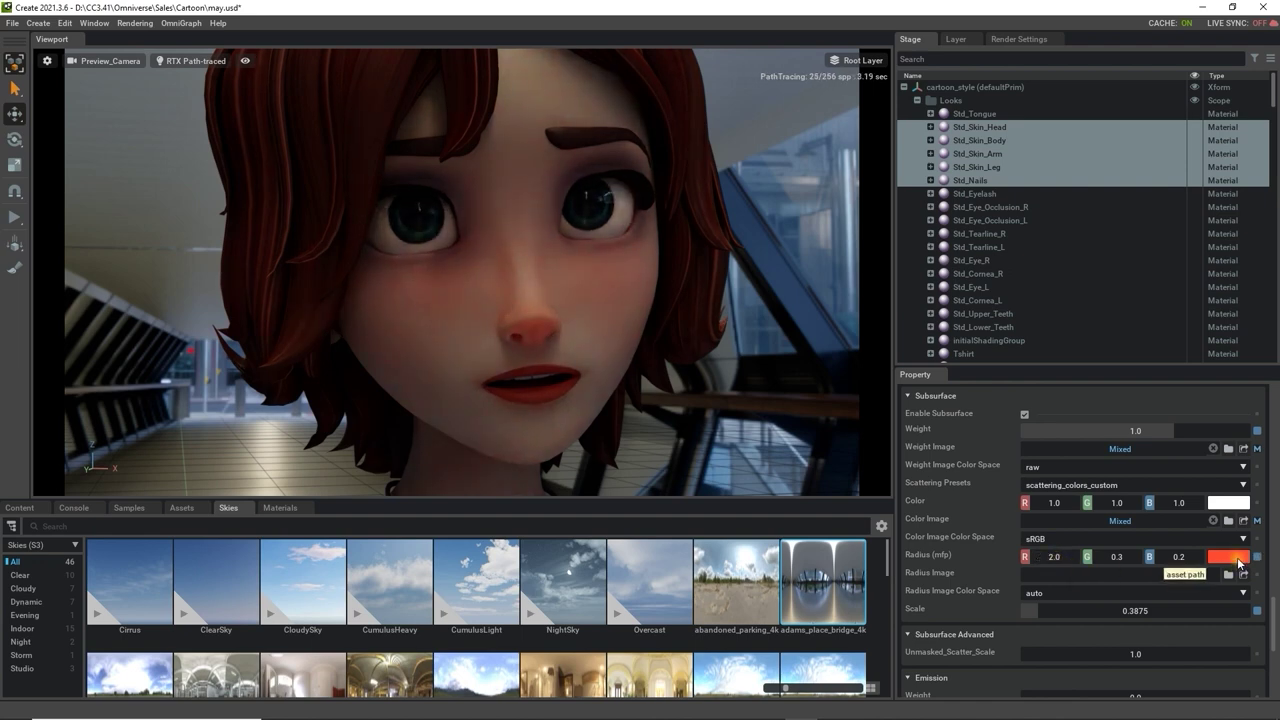
Try a green subsurface radius color (#33FF61) on the selected skin materials and undo it
left_click(1230, 557)
left_click(1222, 393)
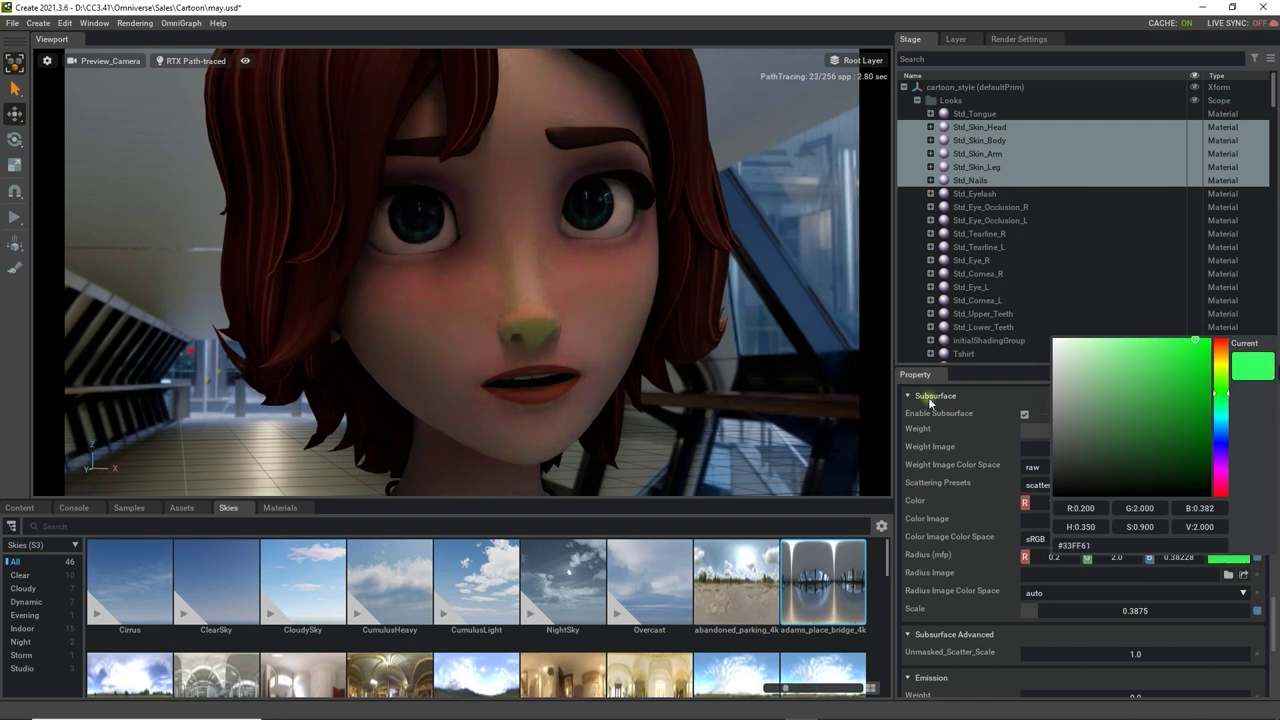
left_click(979, 559)
key("ctrl+z")
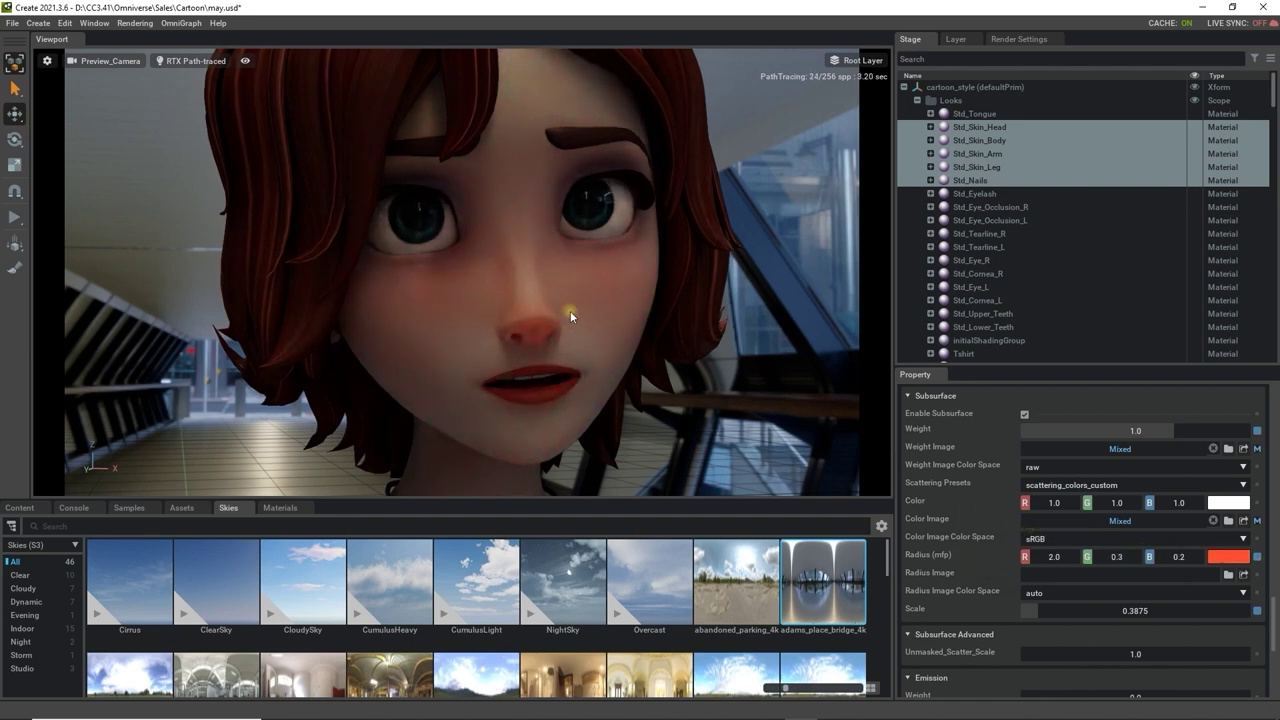
Reframe the character's head and shoulders and set the adams_place_bridge_4k sky's Z rotation to 318
left_click(903, 87)
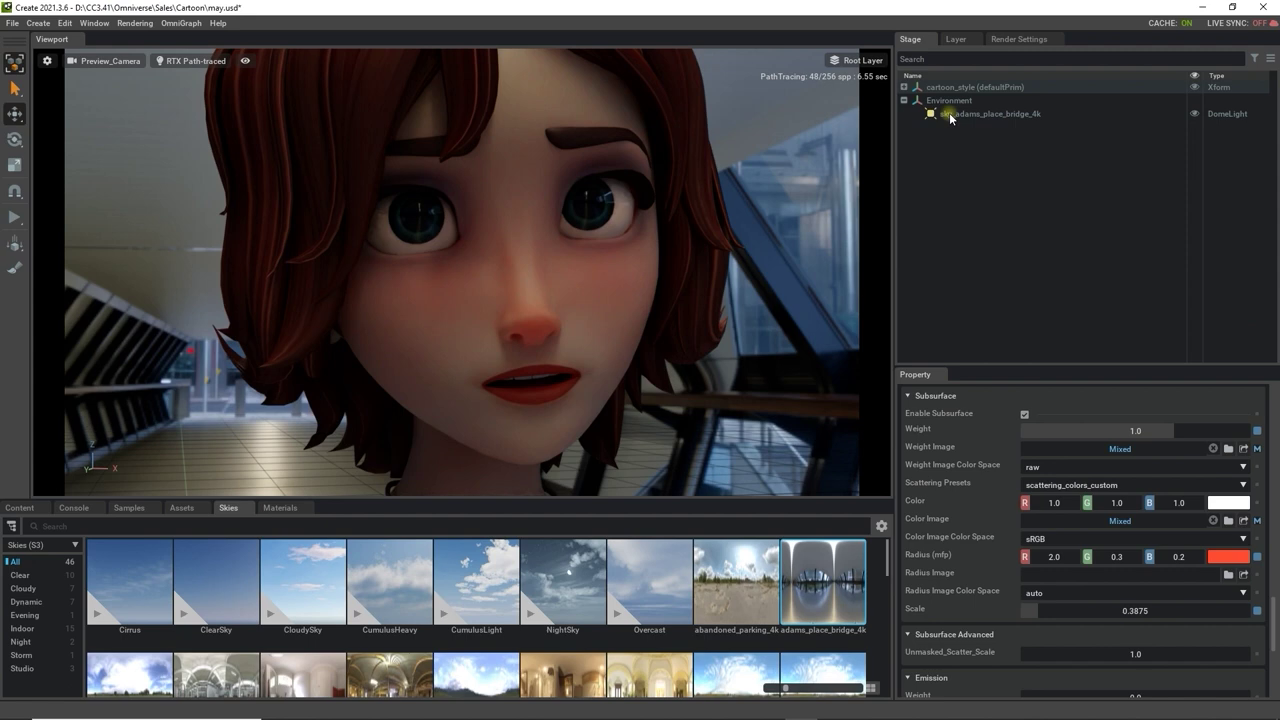
left_click(951, 115)
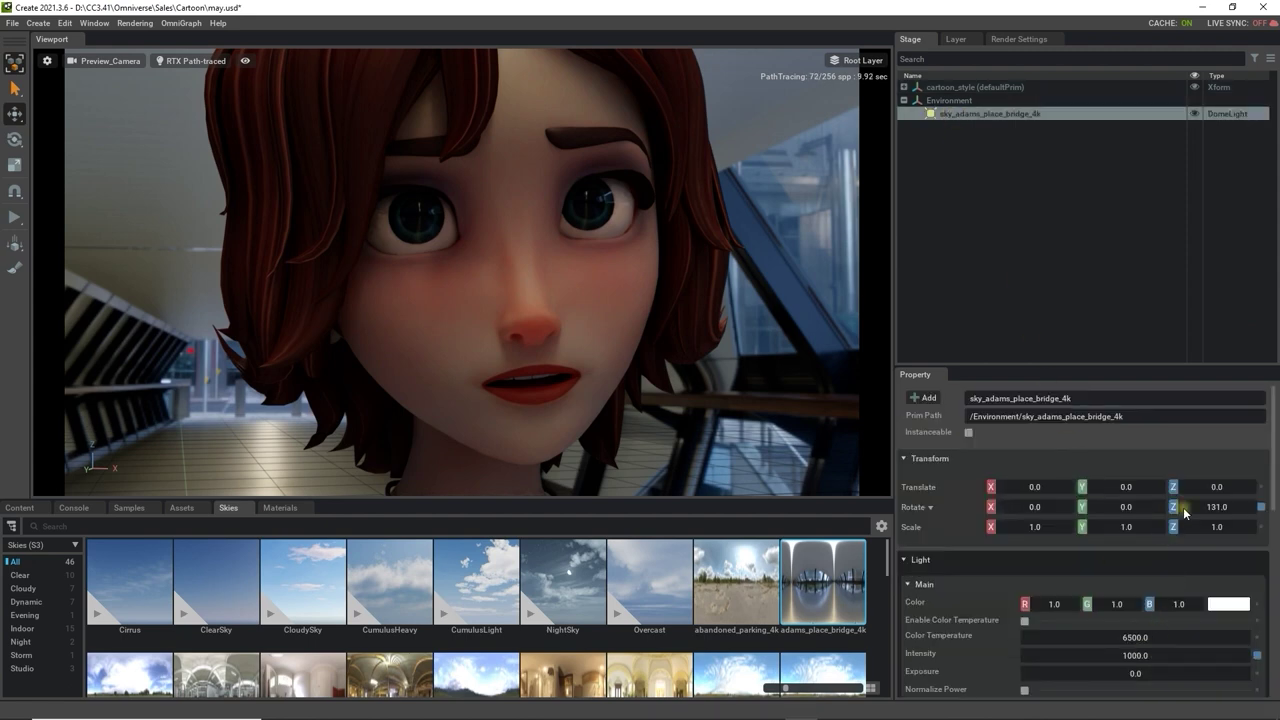
right_click_drag(570, 303, 436, 324, "alt")
left_click_drag(436, 324, 428, 320, "alt")
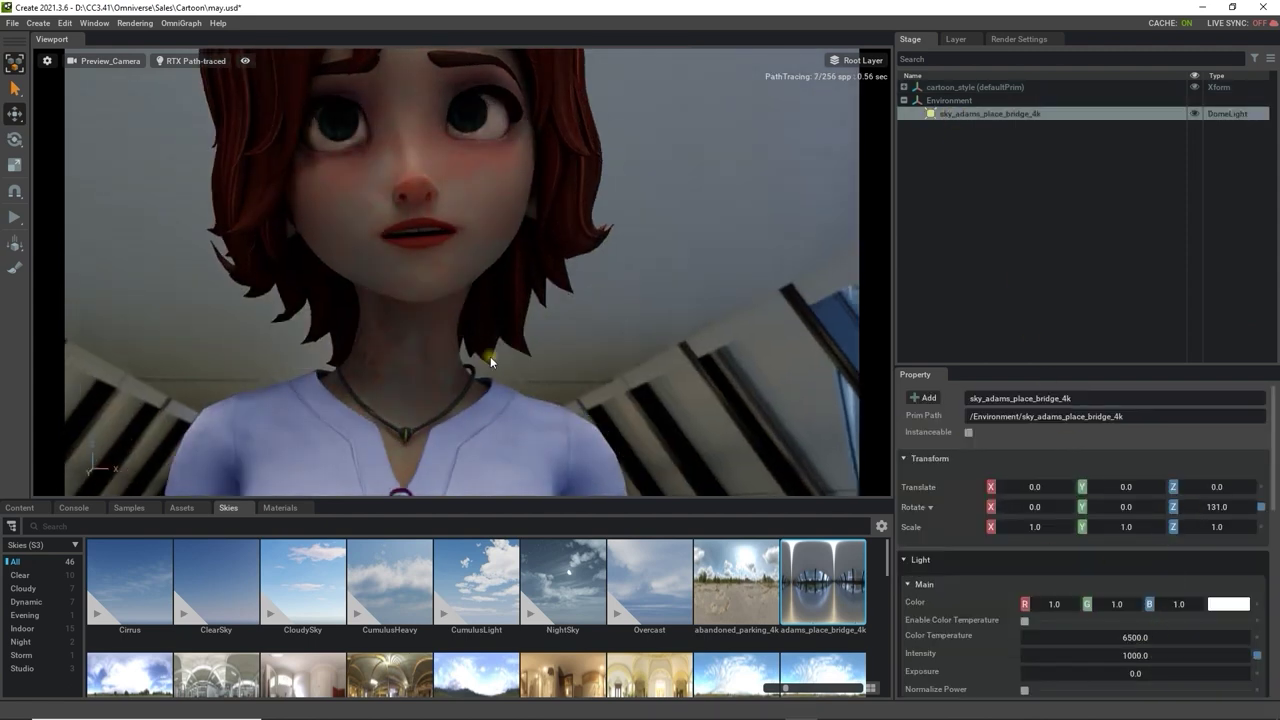
middle_click_drag(490, 358, 506, 368)
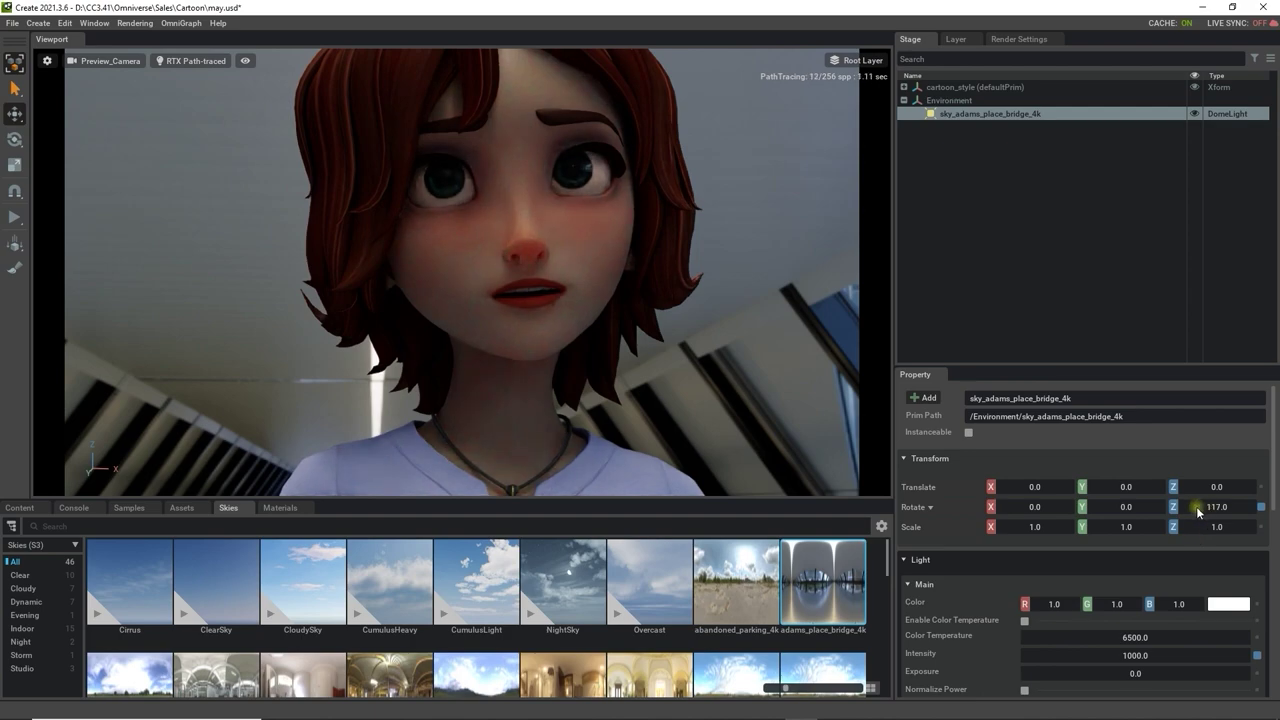
left_click_drag(1199, 512, 1208, 510)
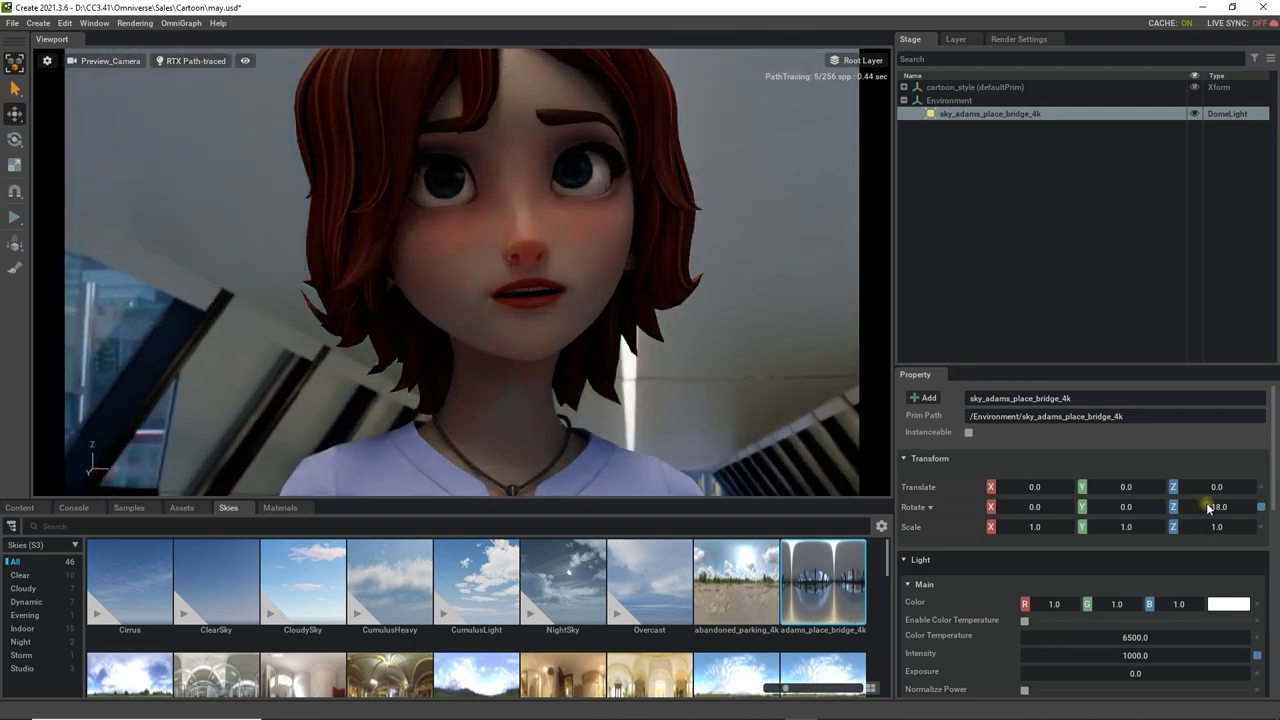
left_click_drag(598, 146, 615, 302, "alt")
left_click_drag(1208, 508, 1276, 512)
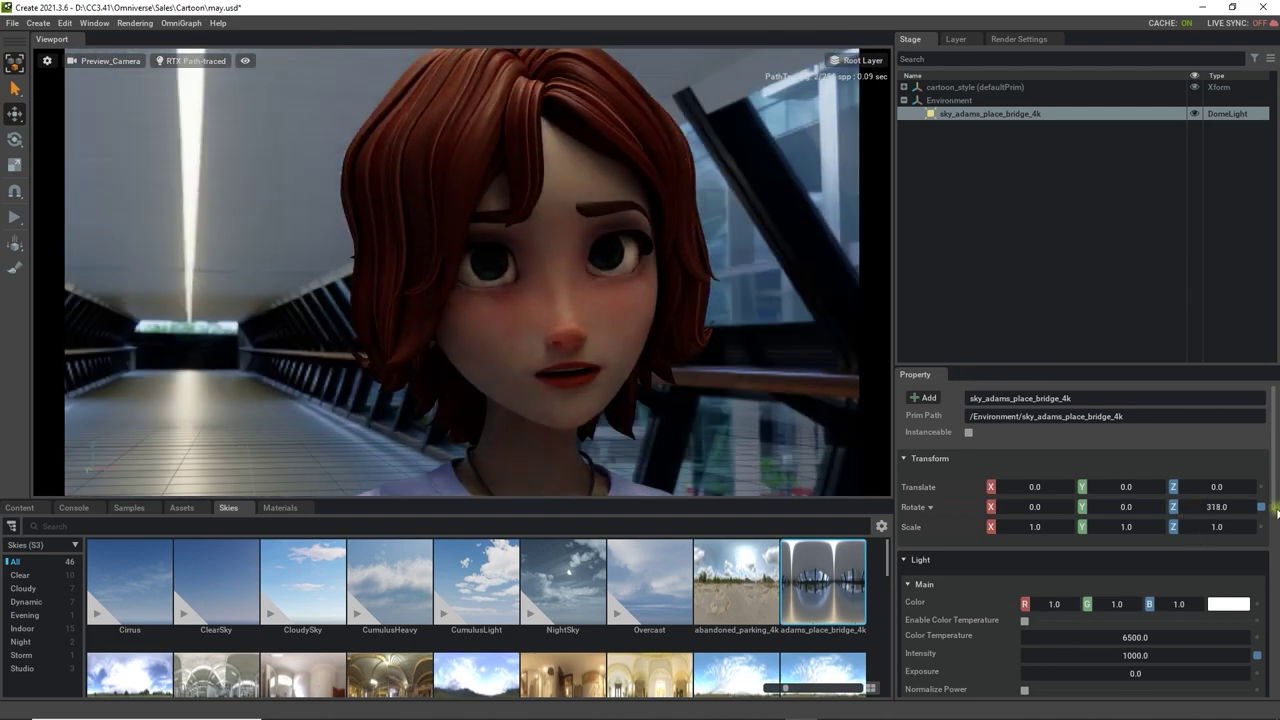
Replace the environment with the entrance_hall_4k sky and set its Z rotation to -8
scroll(639, 637, "down", 1)
double_click(651, 647)
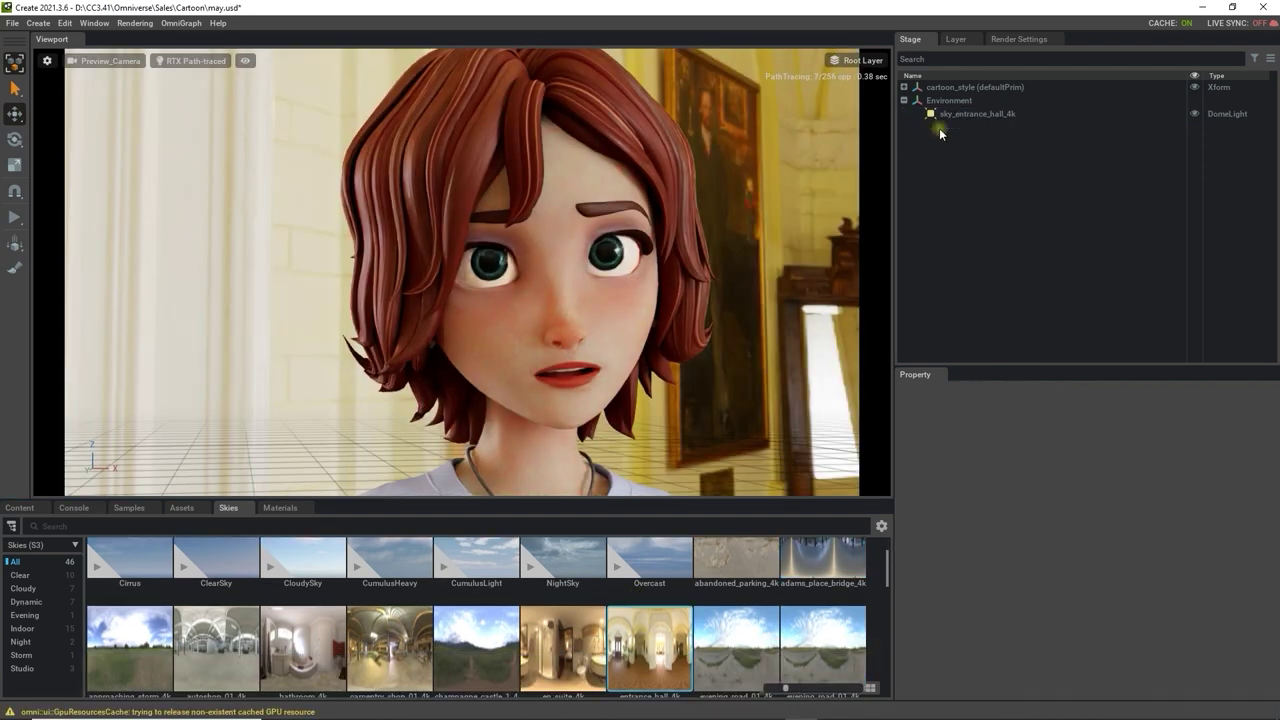
left_click(975, 114)
left_click_drag(1214, 507, 1255, 515)
Try the lebombo_4k sky, and return to the adams_place_bridge_4k sky with a Z rotation of -59
scroll(700, 630, "down", 1)
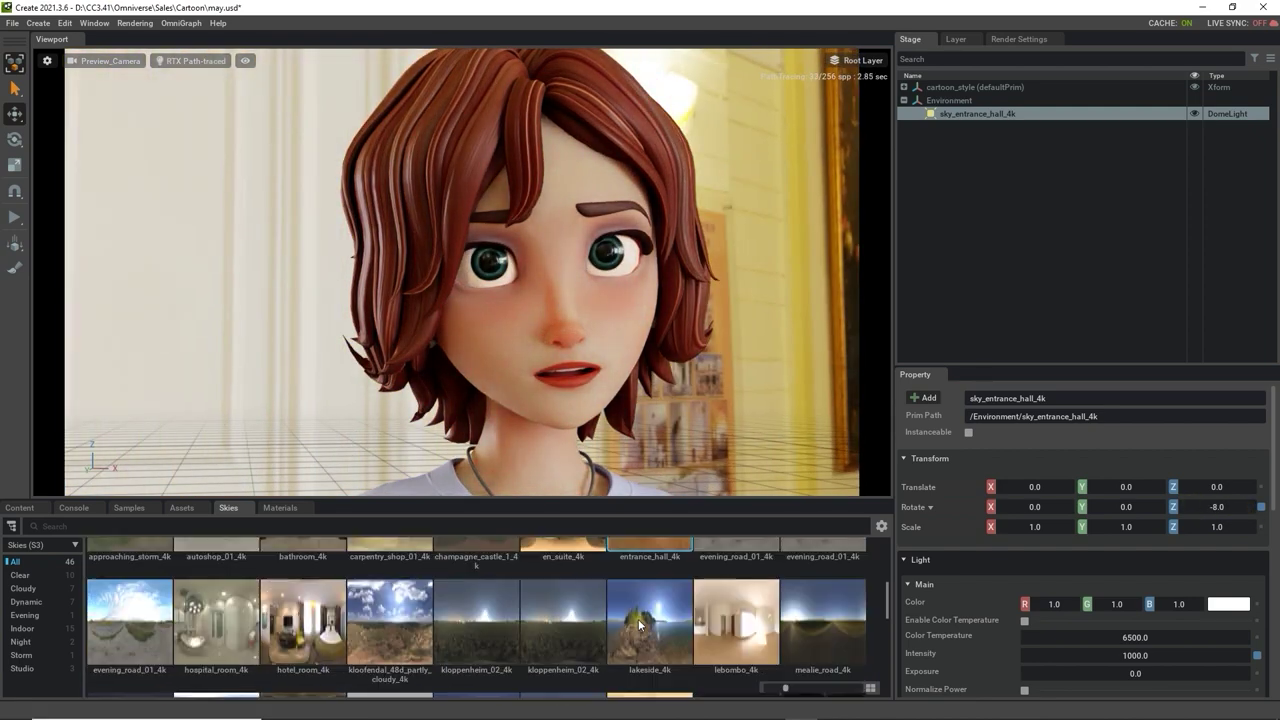
double_click(736, 620)
left_click(975, 114)
left_click_drag(1232, 505, 1262, 512)
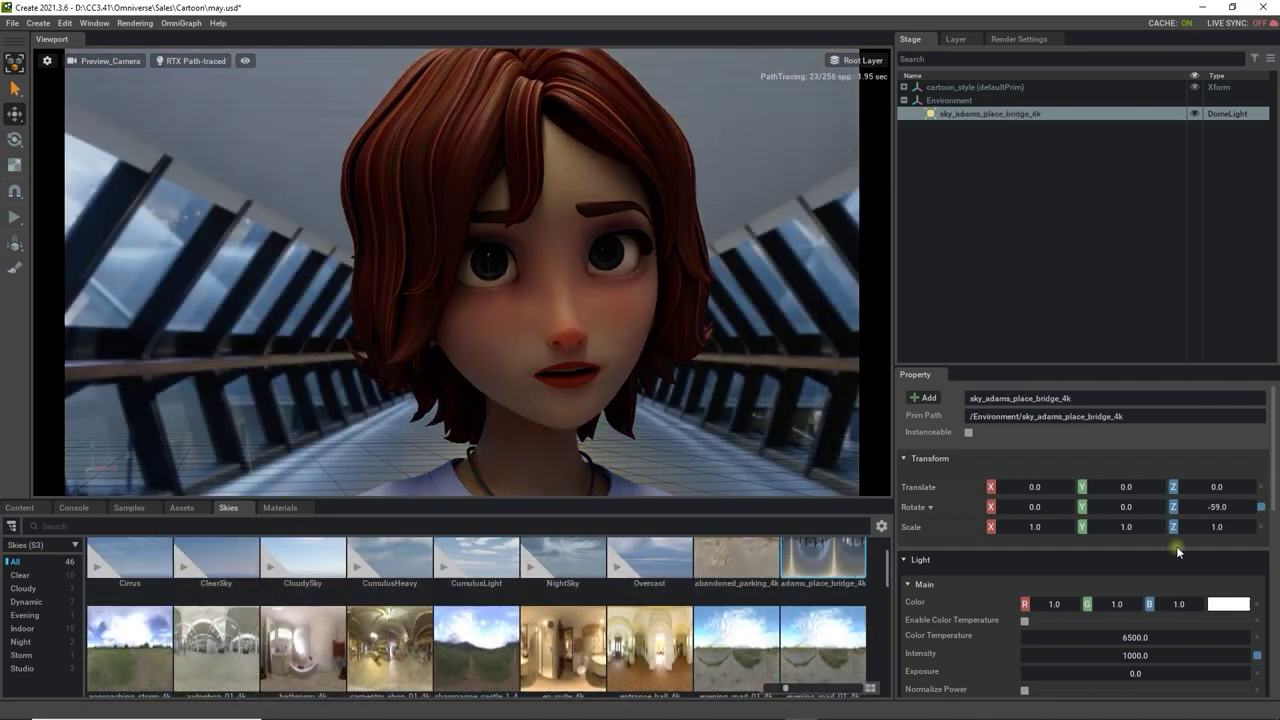
Set the bridge sky's light intensity to 1500 and fine-tune its Z rotation
scroll(1143, 615, "down", 1)
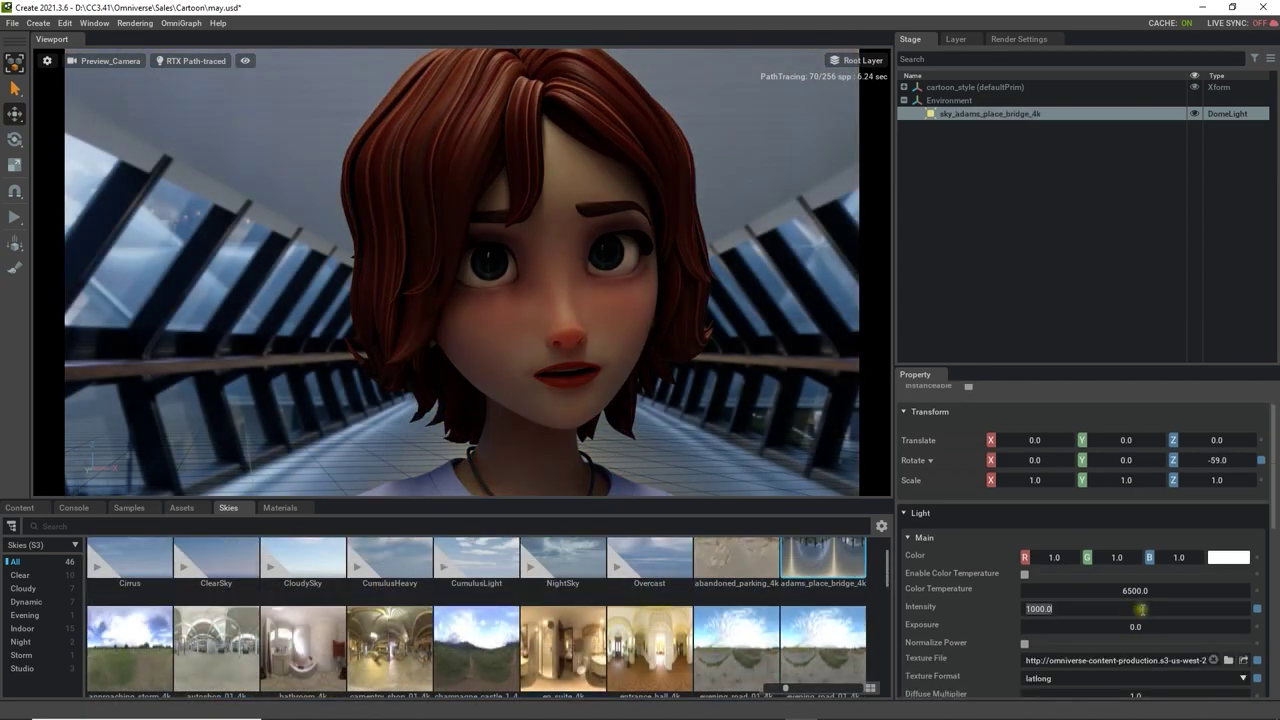
type("1500")
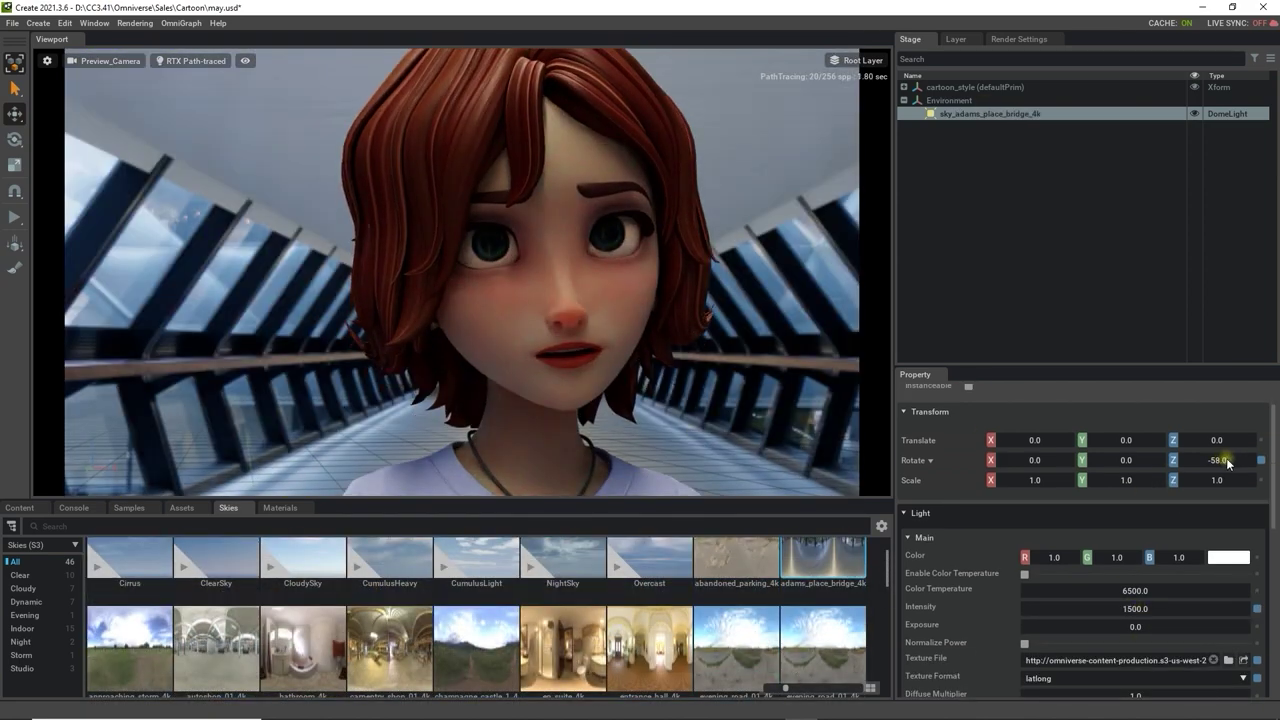
mouse_move(1229, 458)
left_mouse_down()
mouse_move(1262, 458)
mouse_move(1243, 456)
left_mouse_up()
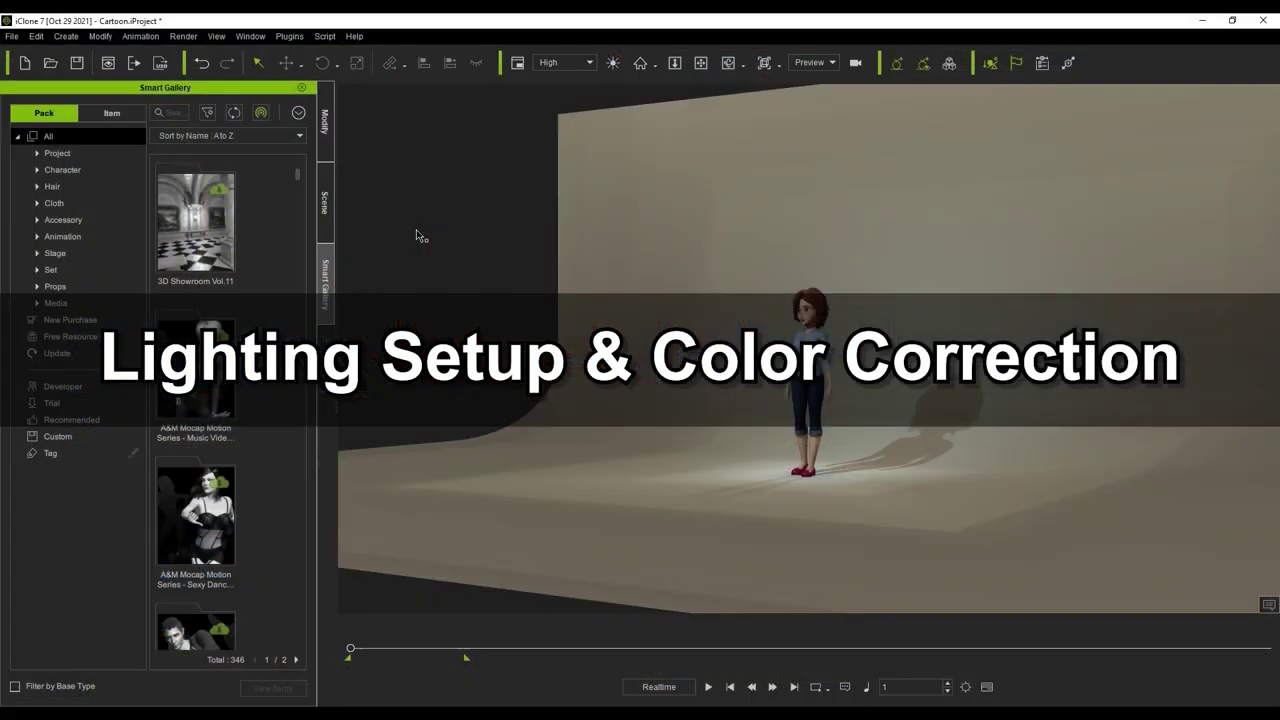
Switch to iClone and browse the backdrop props in the Light Studio pack from the Stage Light Room category
left_click(704, 327)
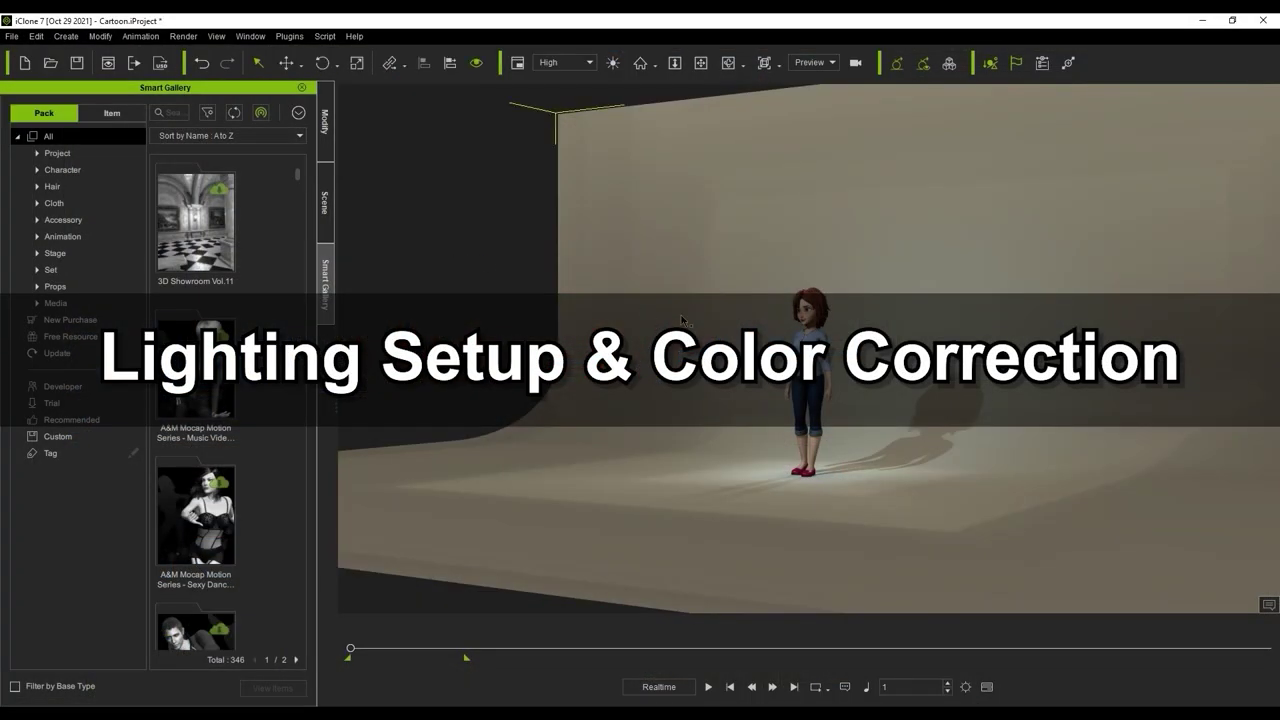
left_click(39, 253)
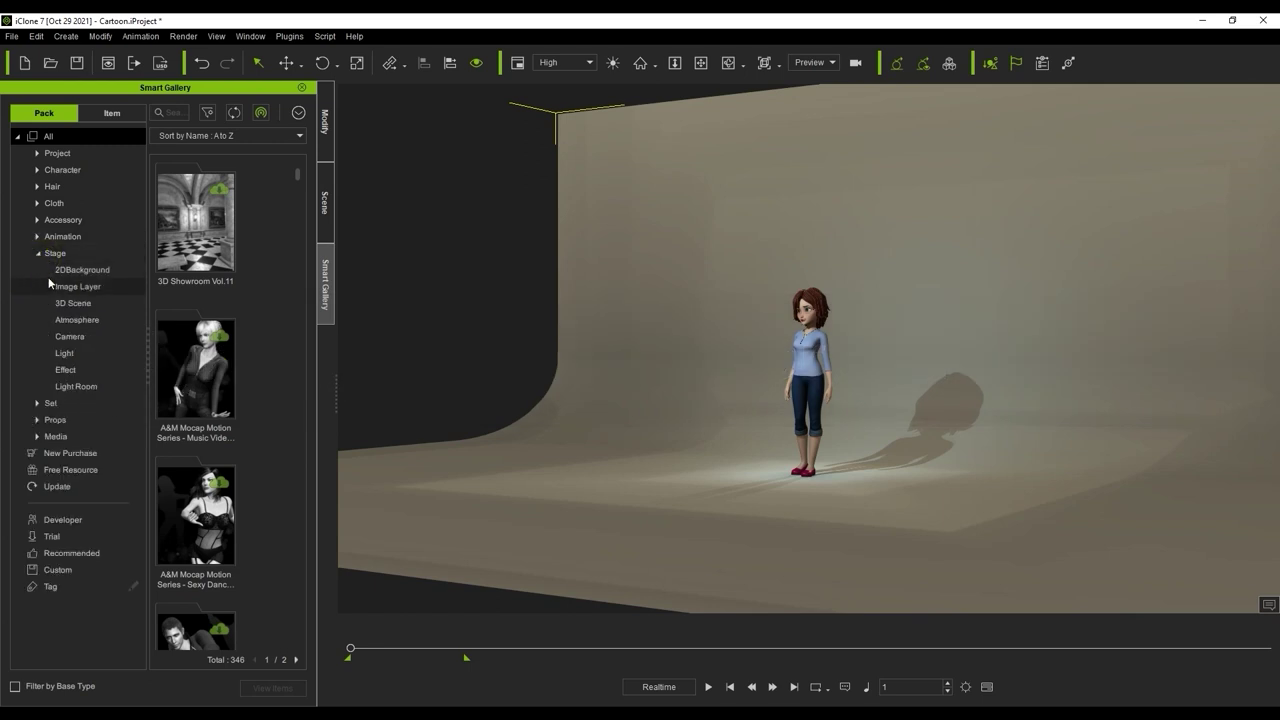
left_click(81, 386)
left_click_drag(296, 281, 284, 396)
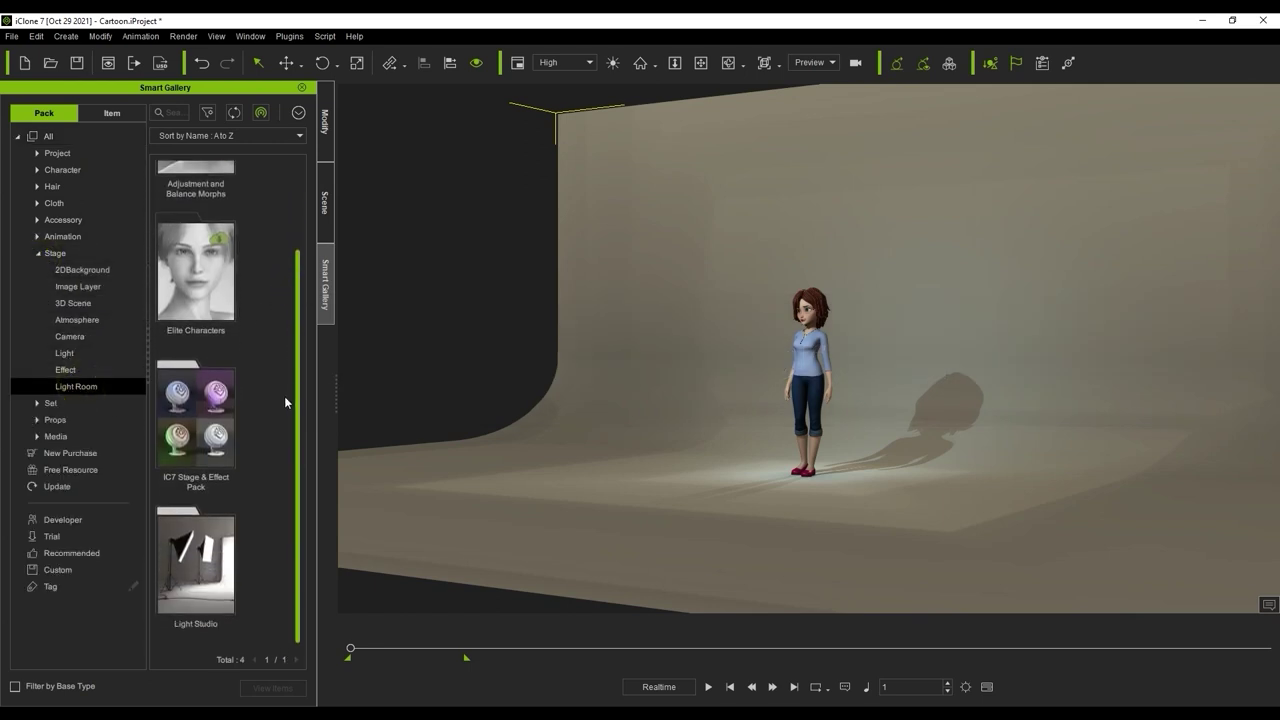
double_click(196, 563)
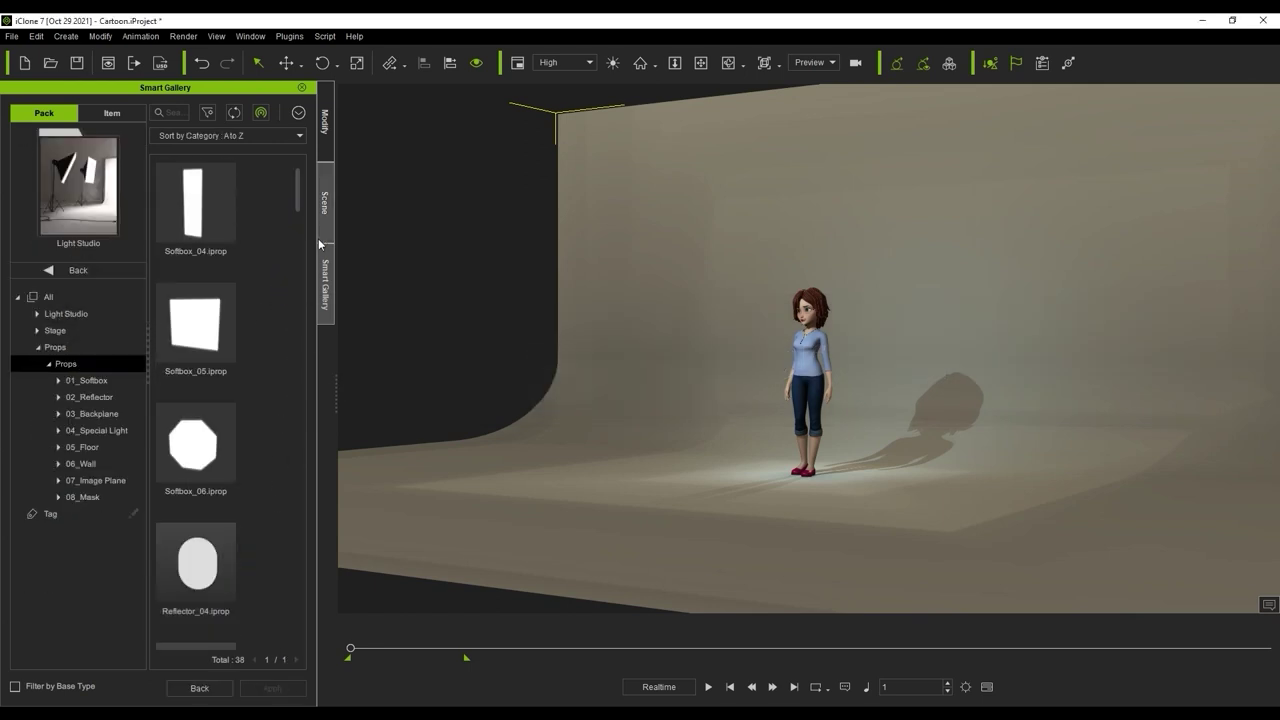
left_click_drag(297, 188, 298, 275)
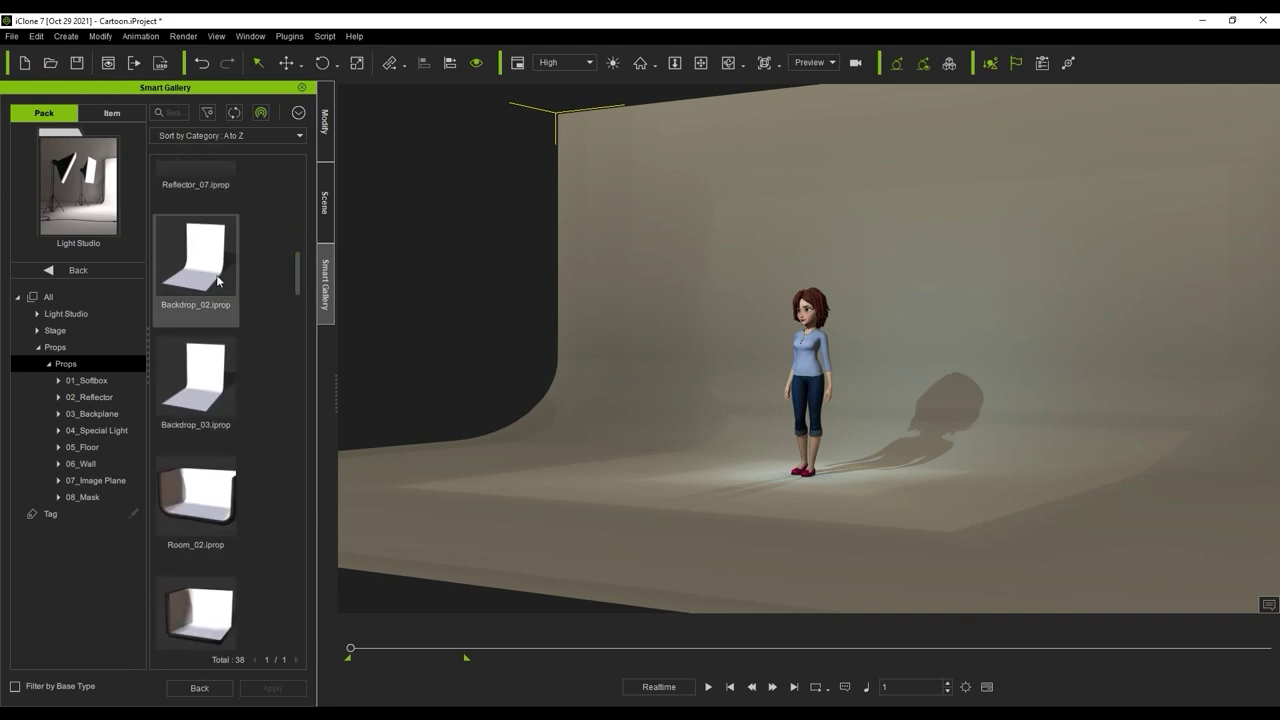
left_click_drag(217, 365, 391, 343)
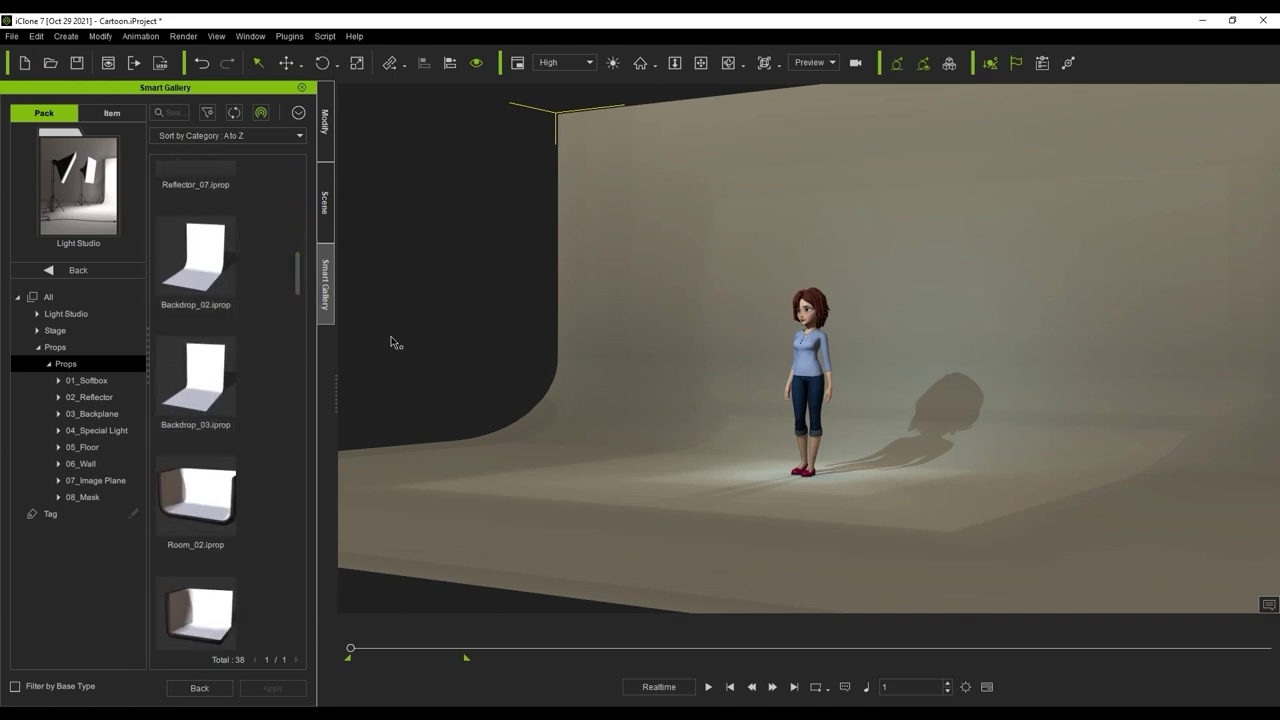
left_click(161, 70)
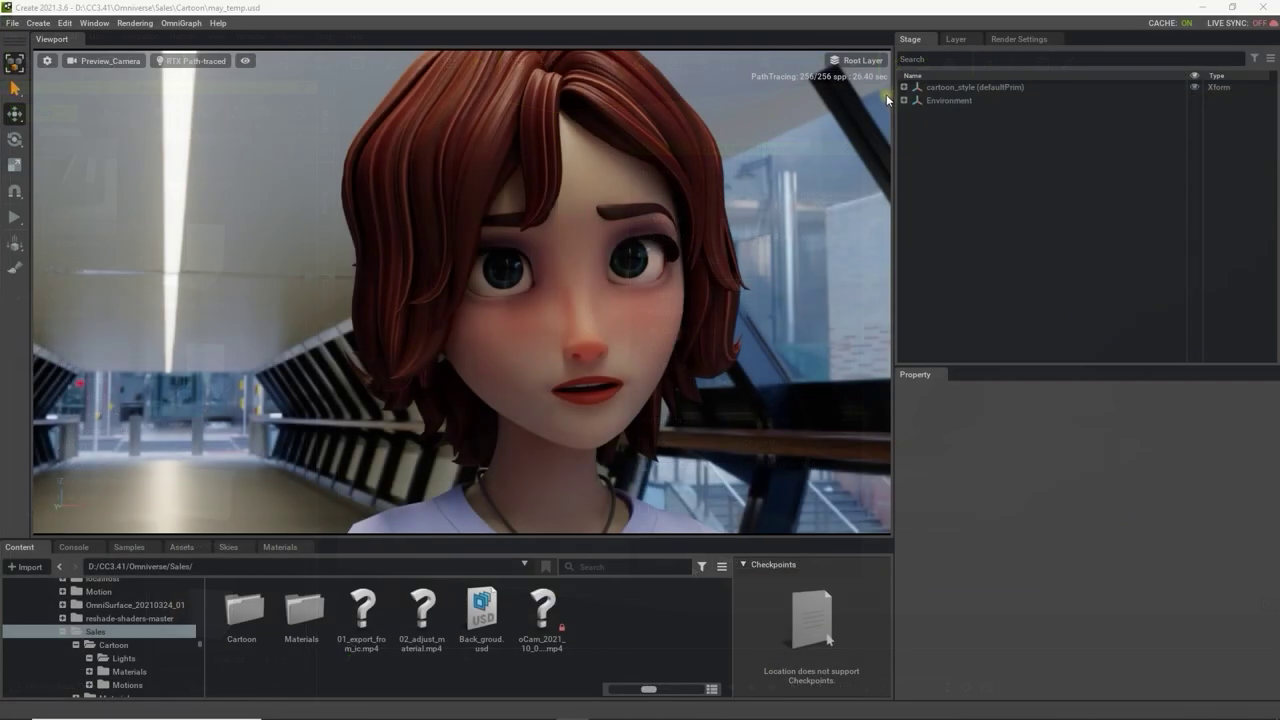
Switch to Omniverse Create and turn off Visible In Primary Ray for the sky_adams_place_bridge_4k dome light
left_click(923, 114)
scroll(1040, 560, "down", 5)
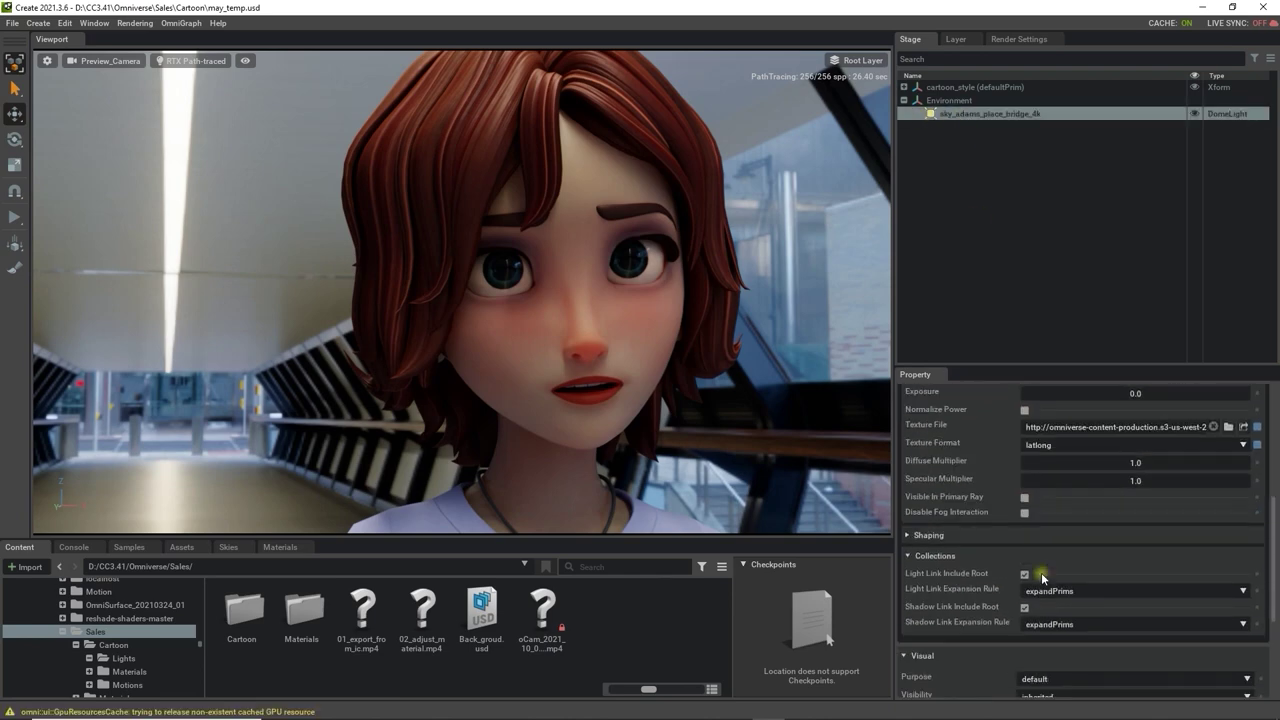
left_click(1024, 499)
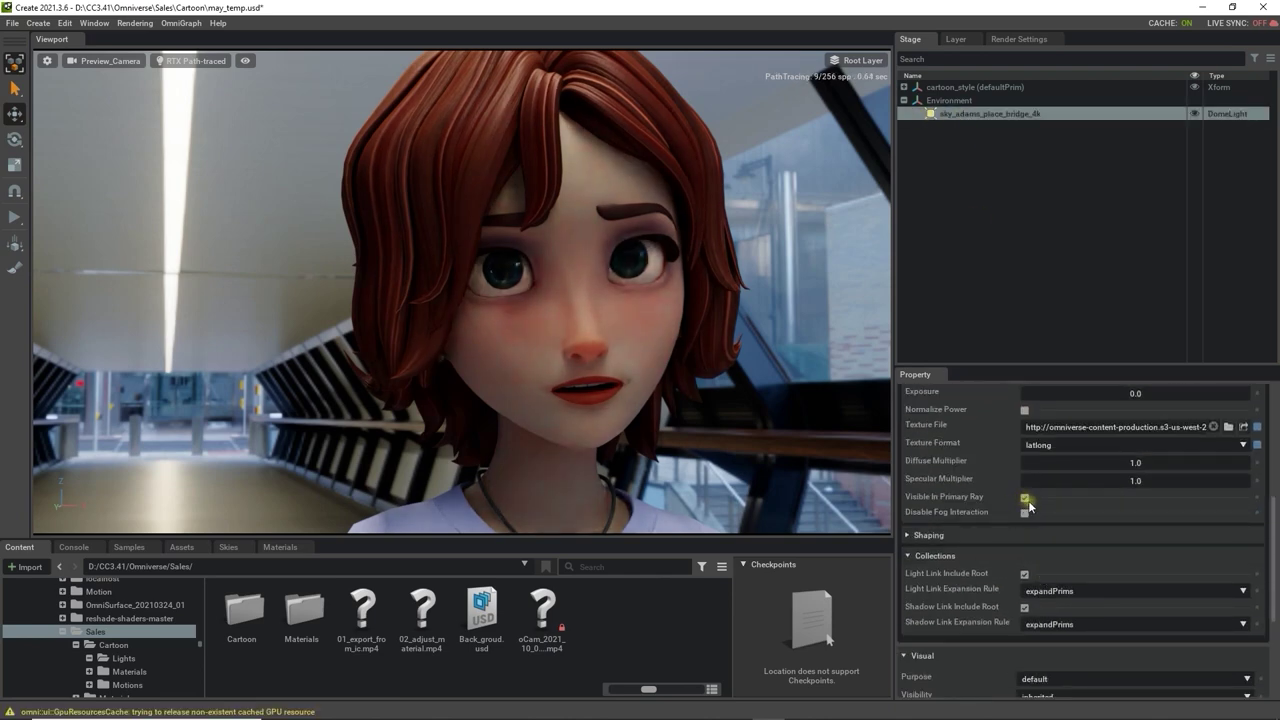
left_click(1025, 499)
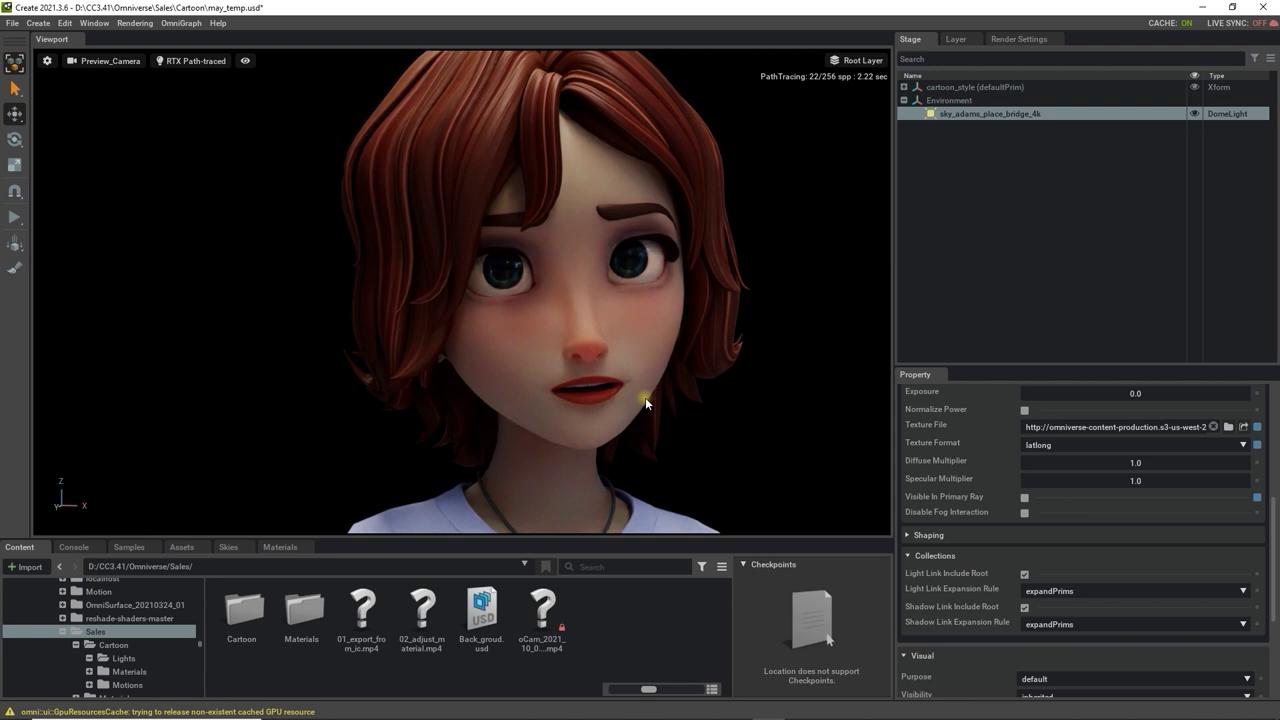
With the sky kept hidden from primary rays, add Back_groud.usd to the scene and reset its translation to 0
left_click(1024, 499)
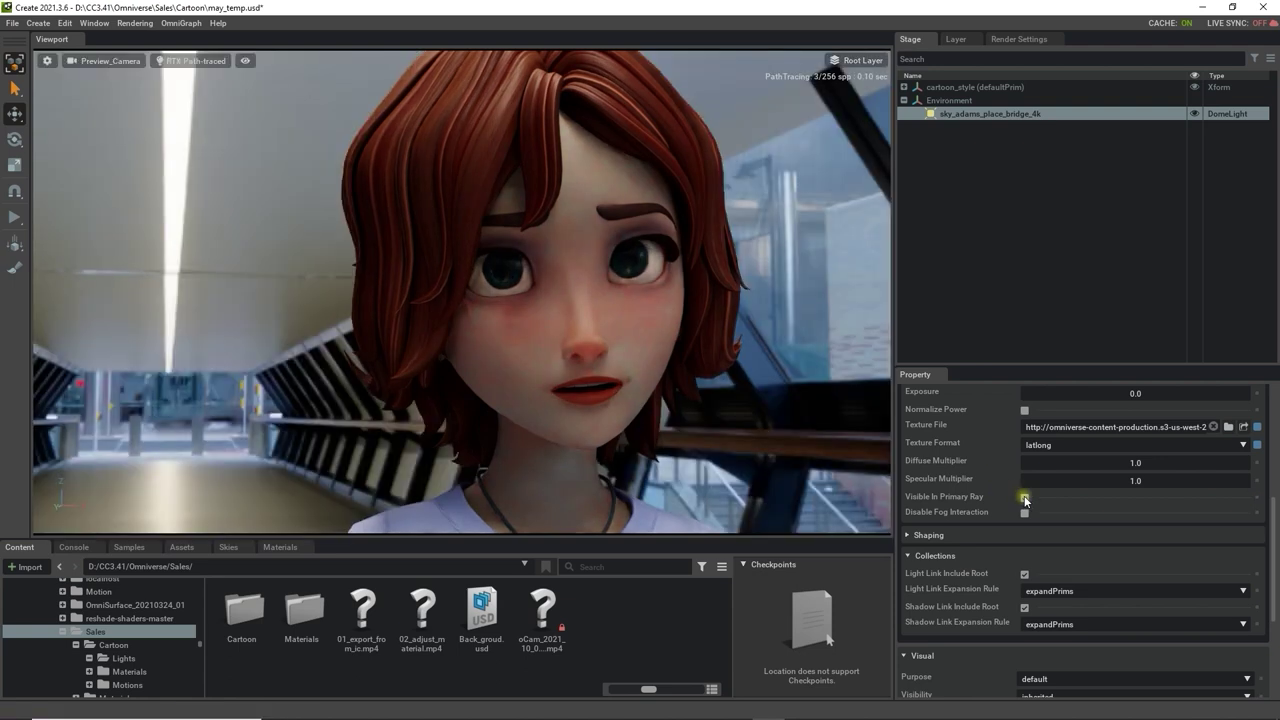
left_click(1024, 499)
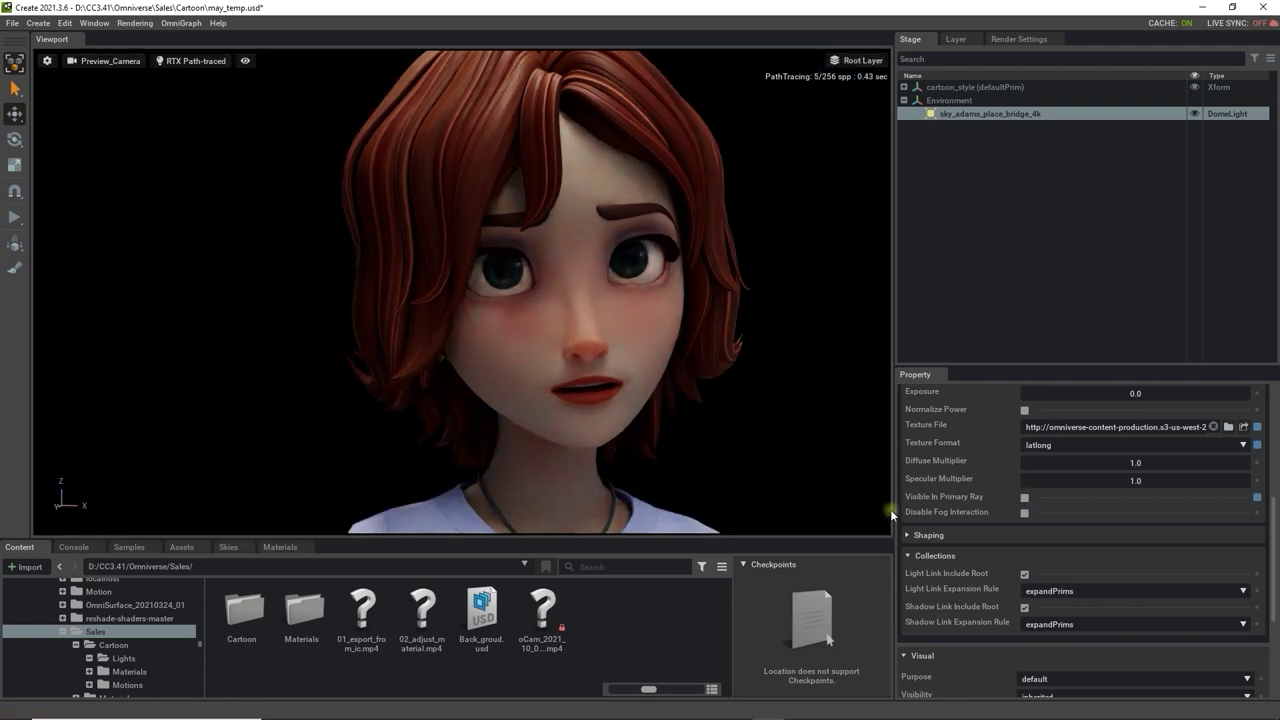
left_click(489, 607)
left_click_drag(715, 467, 710, 458)
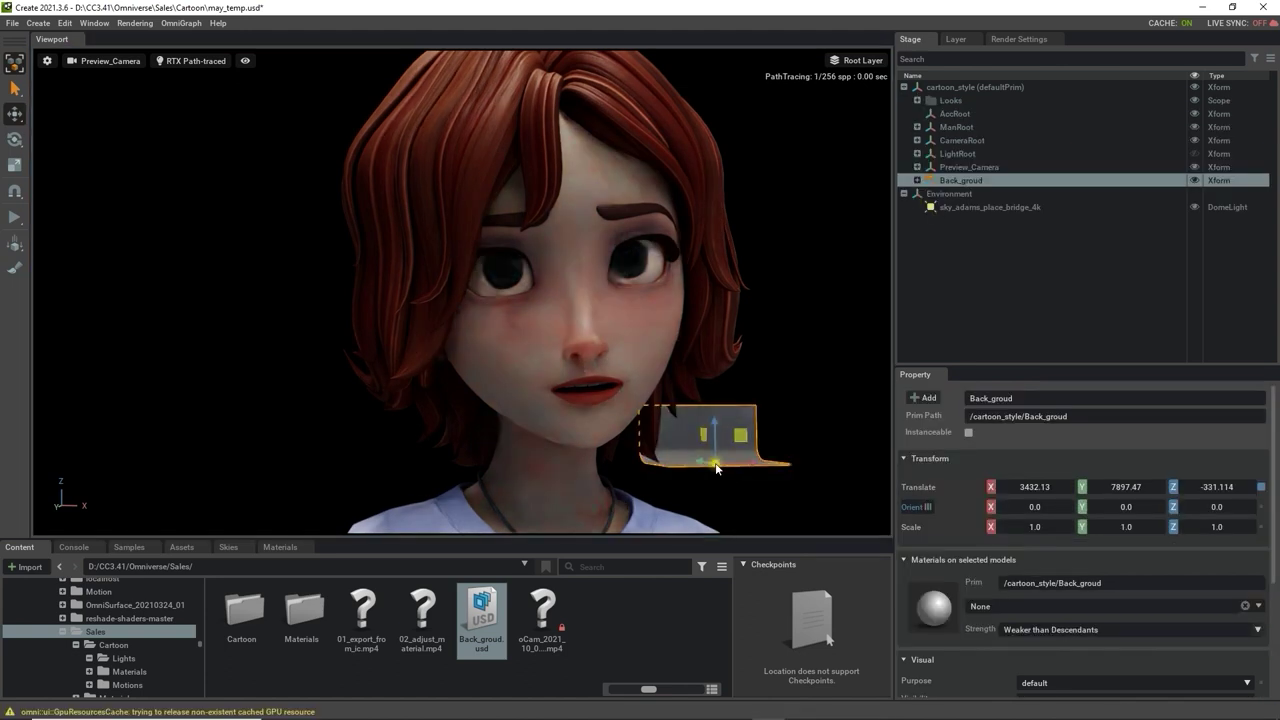
left_click(1261, 487)
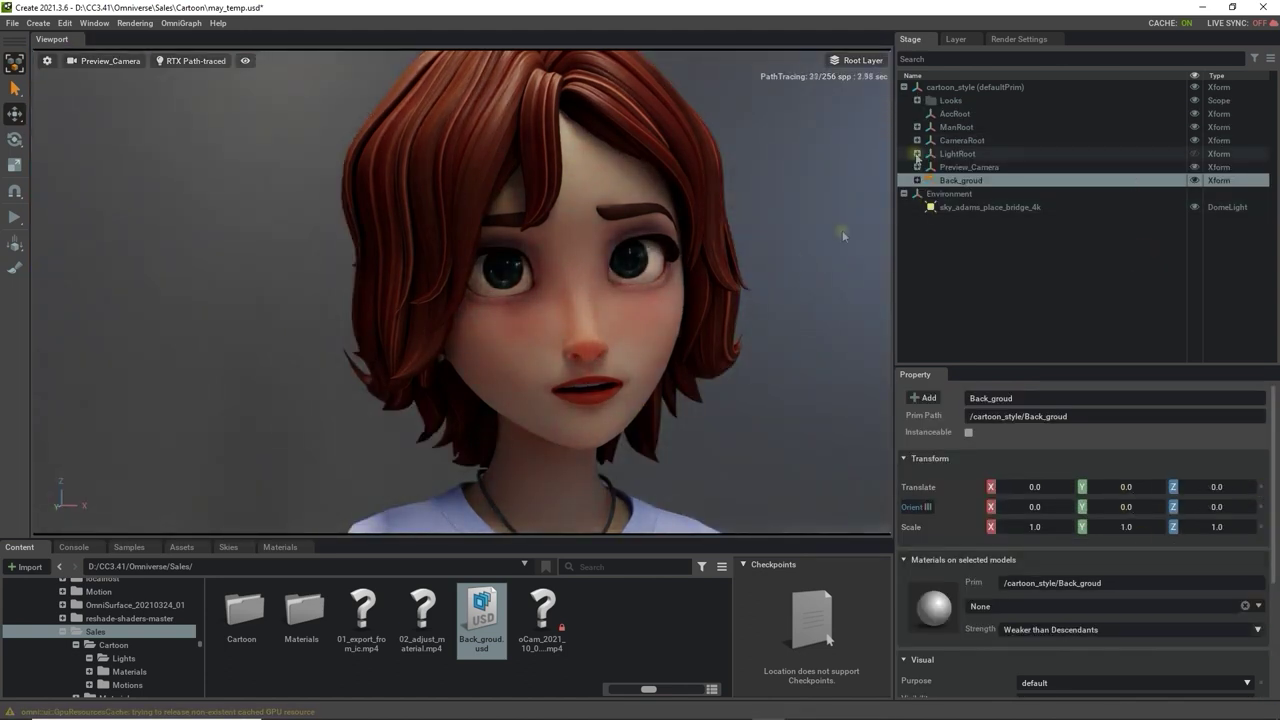
Expand LightRoot and its Rim group, make LightRoot visible, and hide the Key_01_0_ and Key_01 lights
left_click(917, 154)
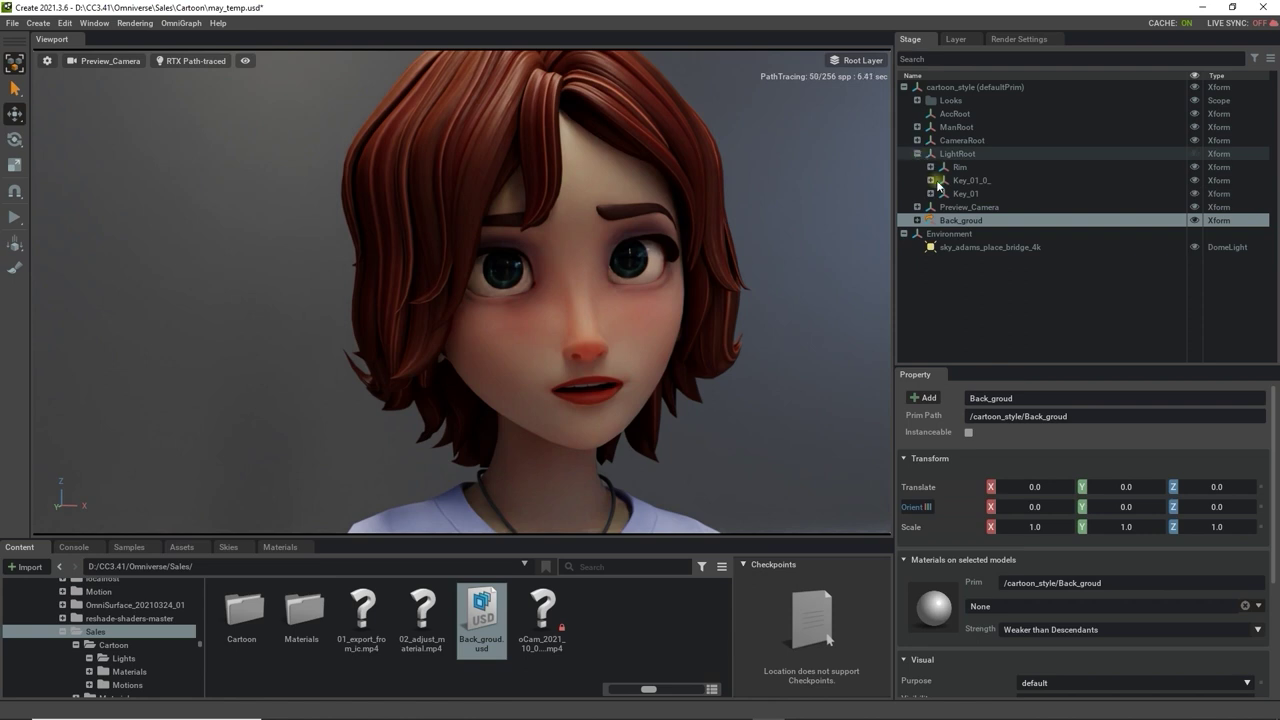
left_click(931, 167)
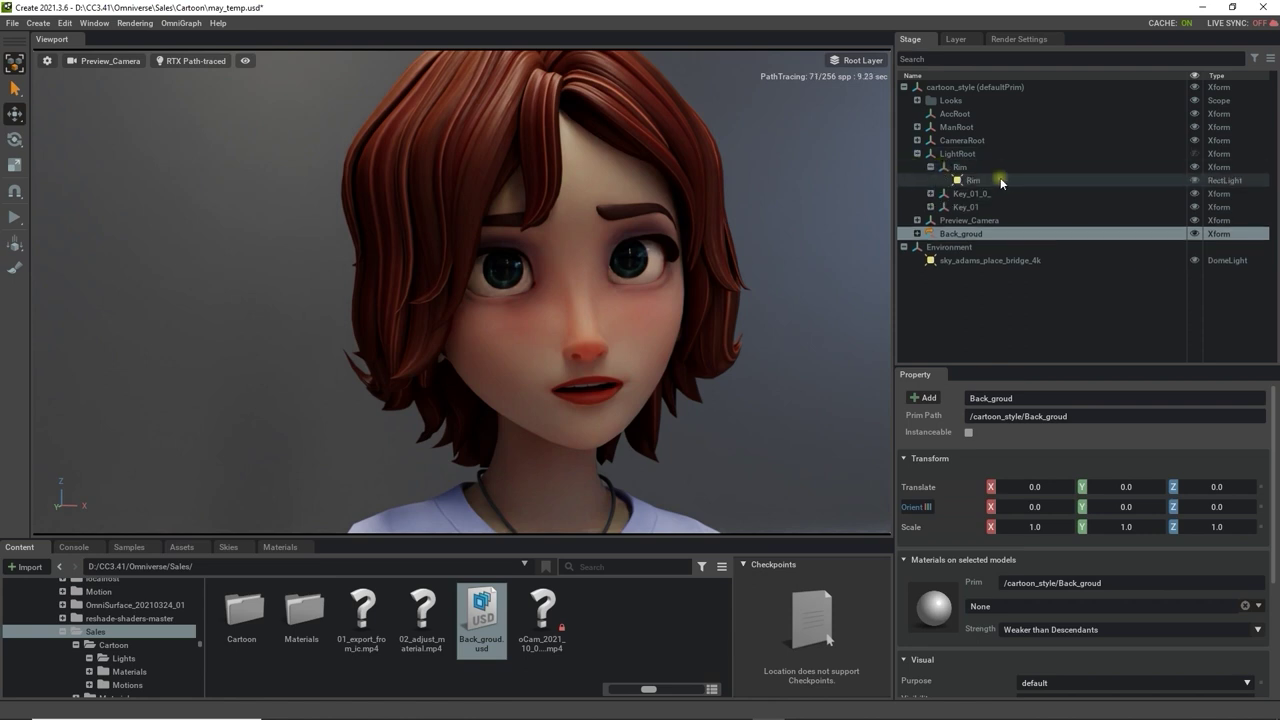
left_click(1196, 155)
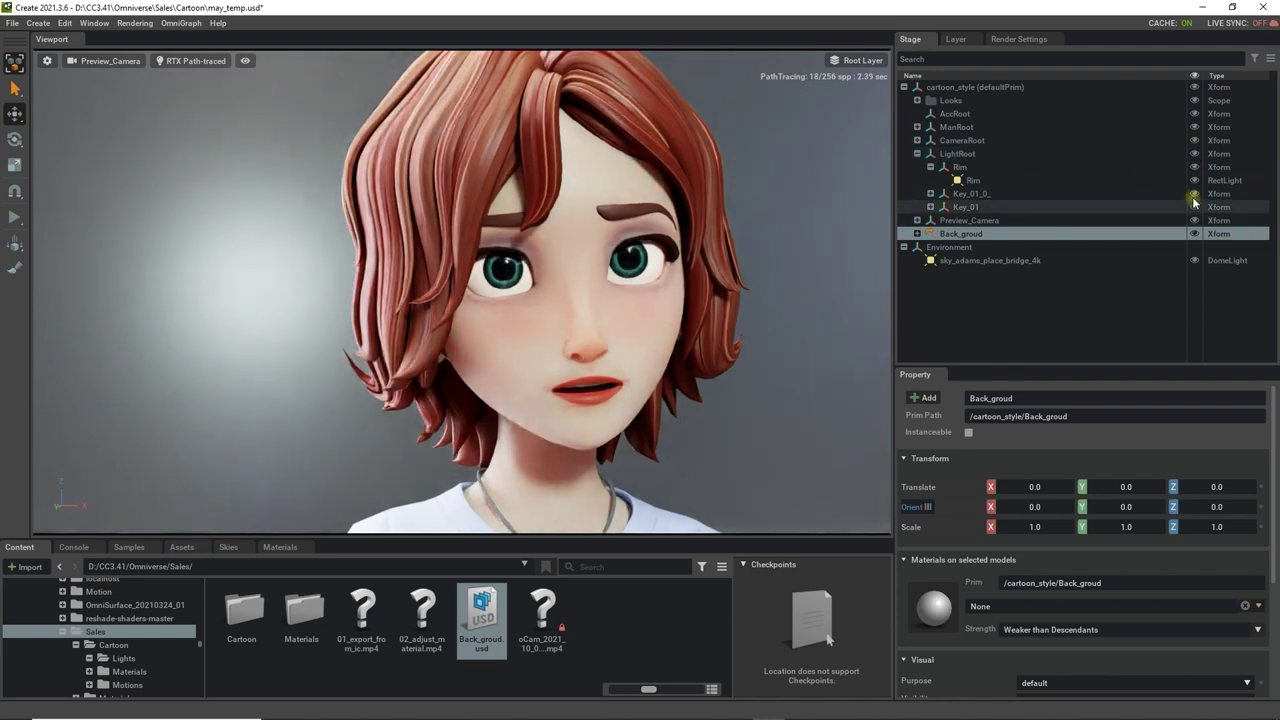
left_click(1193, 194)
left_click(1194, 207)
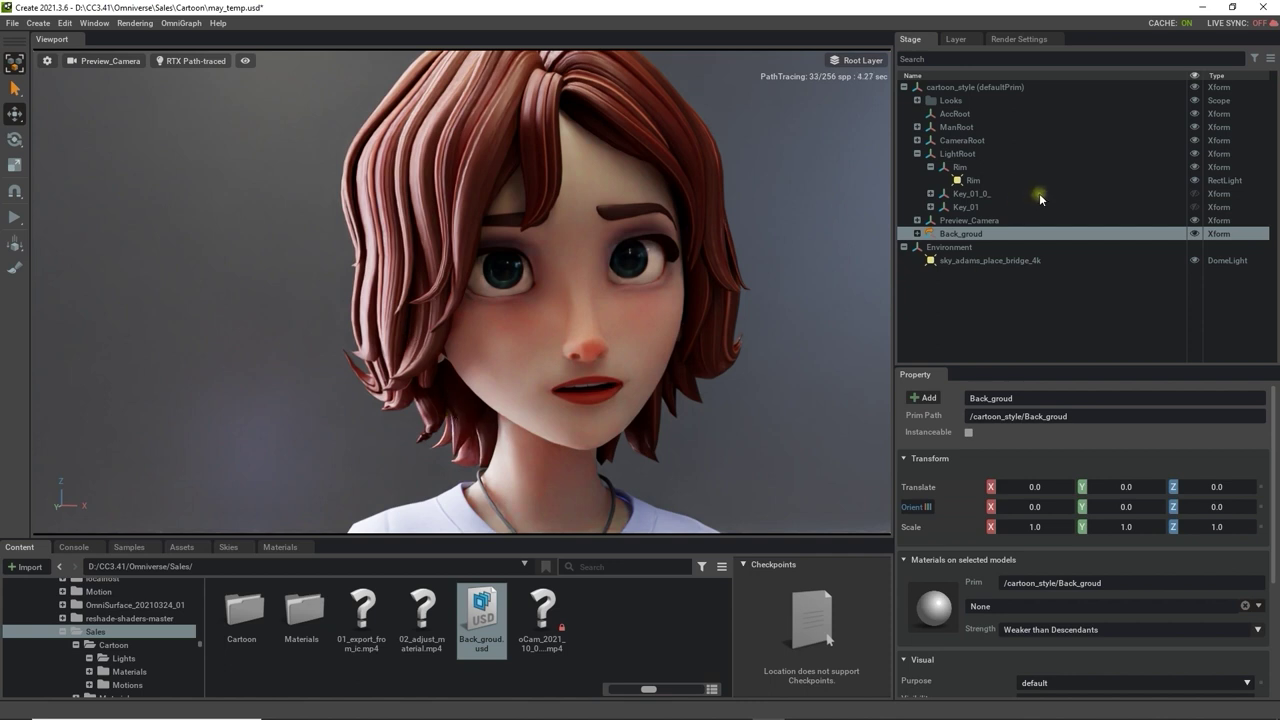
Toggle the Rim light off and on to compare its effect, and set its intensity to 10000
left_click(1194, 180)
left_click(1194, 180)
left_click(992, 181)
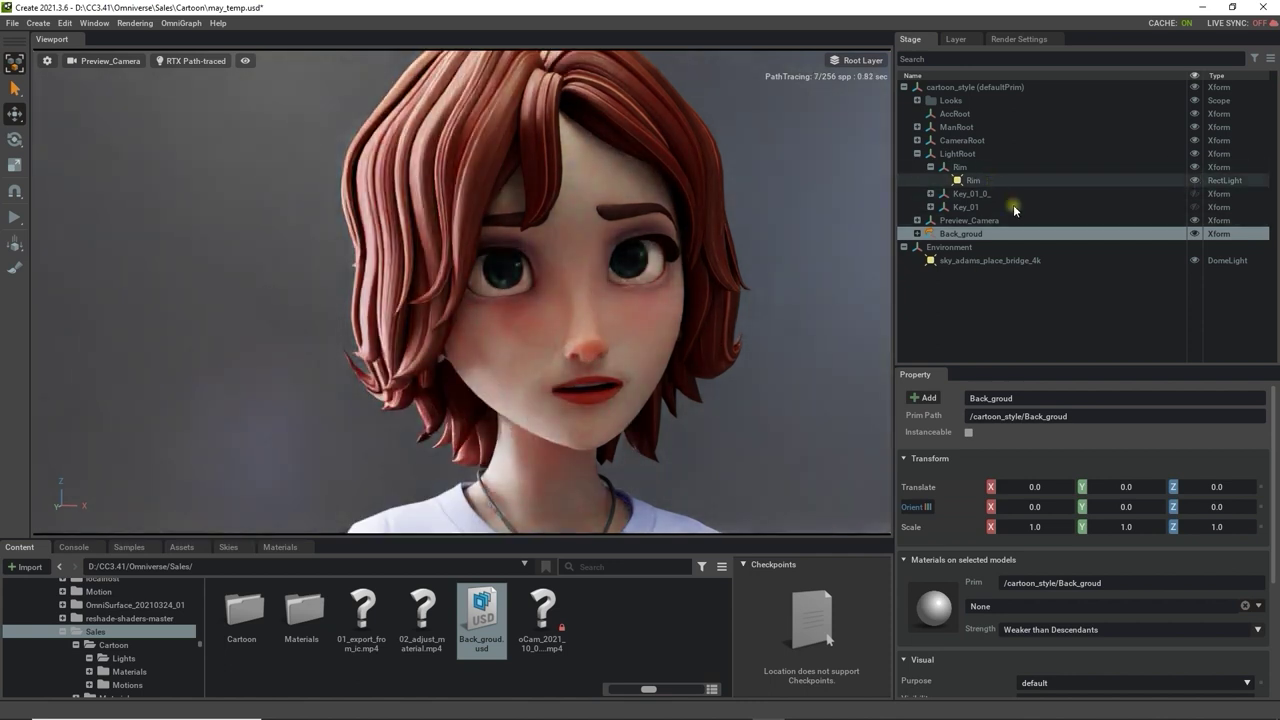
scroll(1115, 612, "down", 1)
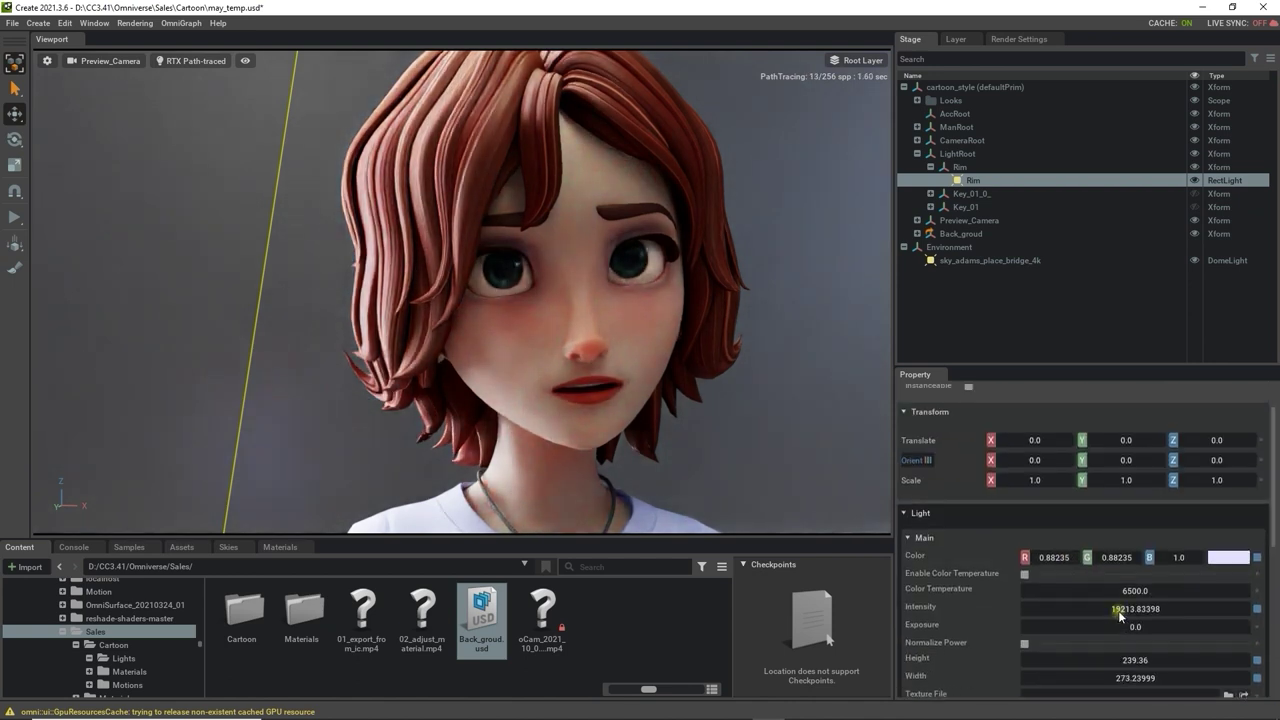
double_click(1136, 607)
type("10000")
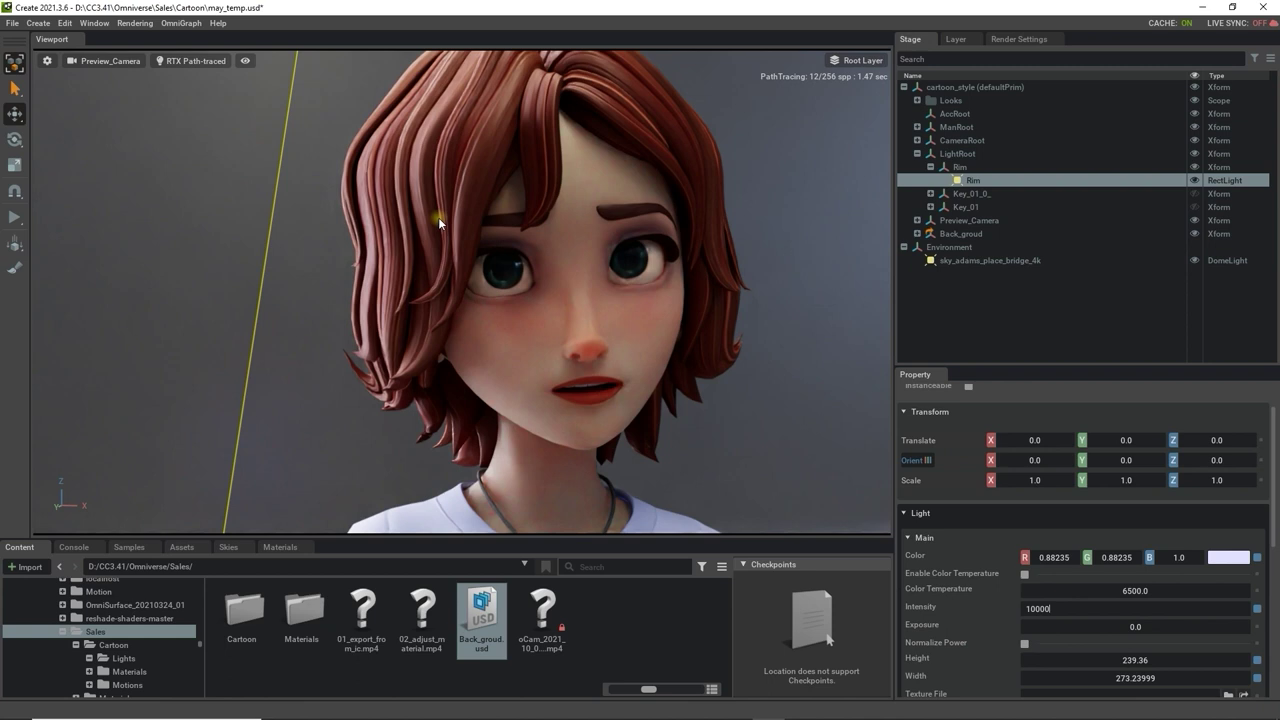
Make the Key_01_0_ light visible again and set its intensity to 45370
left_click(931, 193)
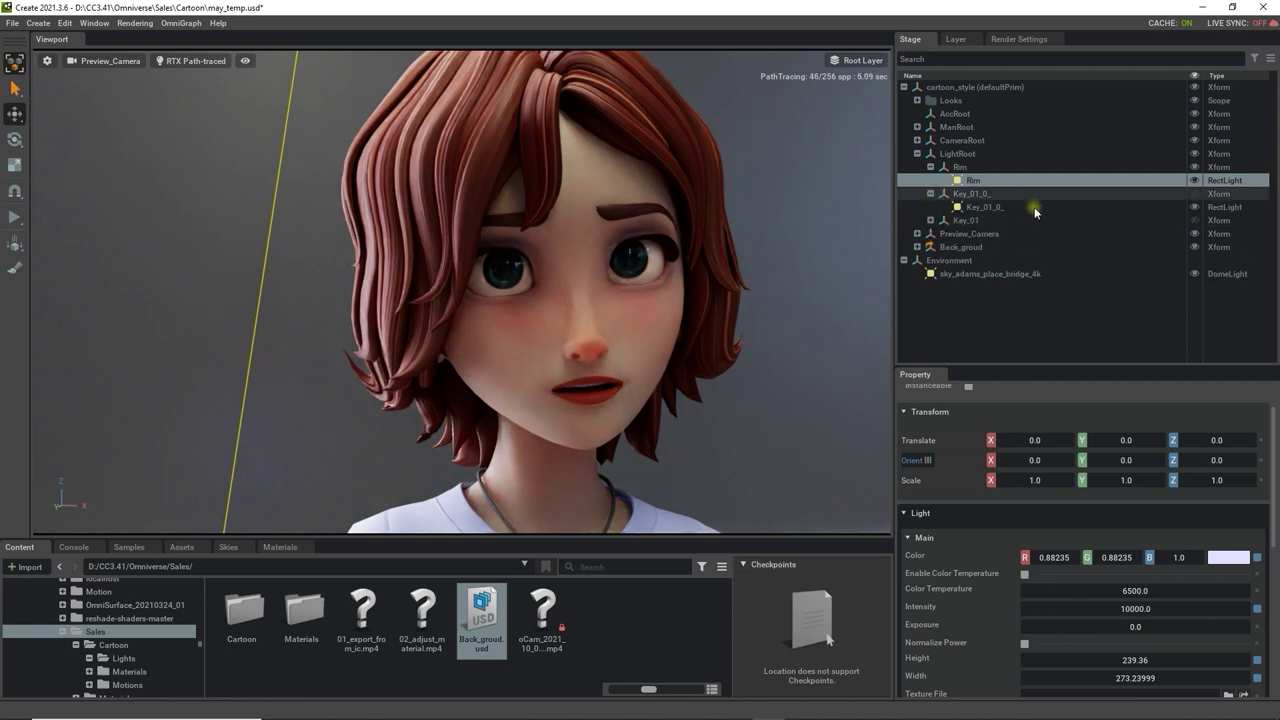
left_click(1194, 194)
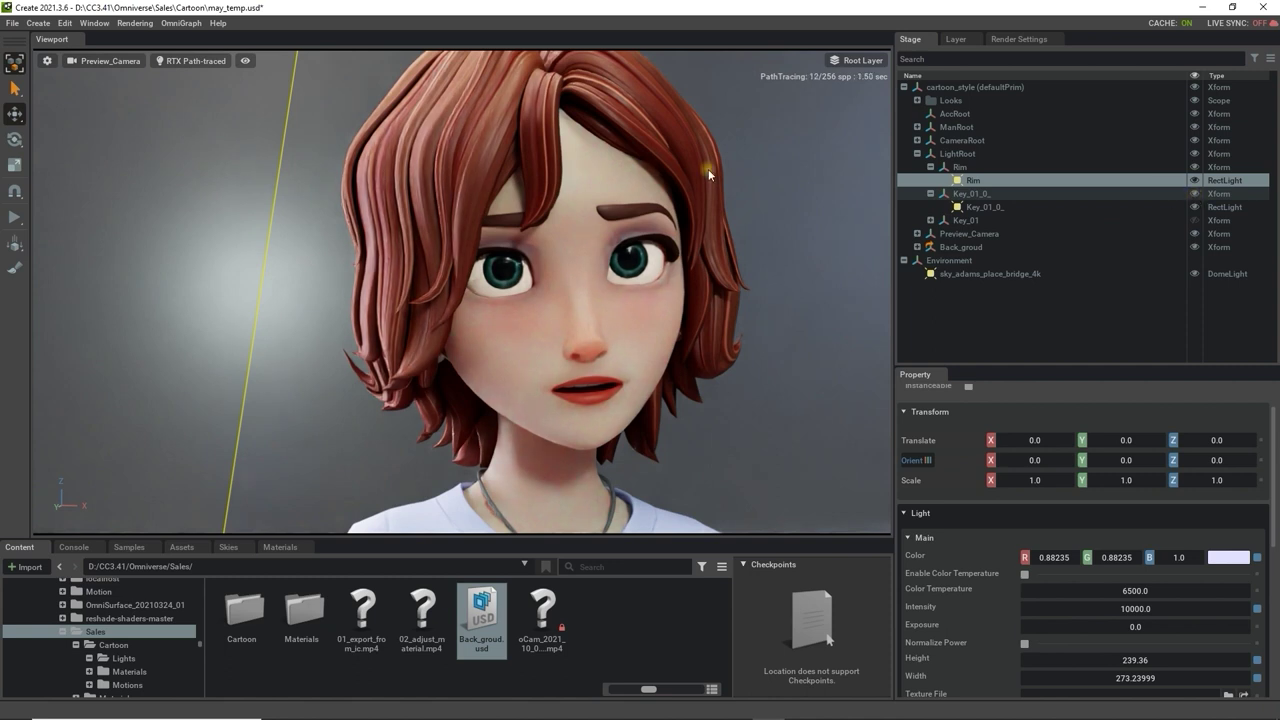
left_click(996, 205)
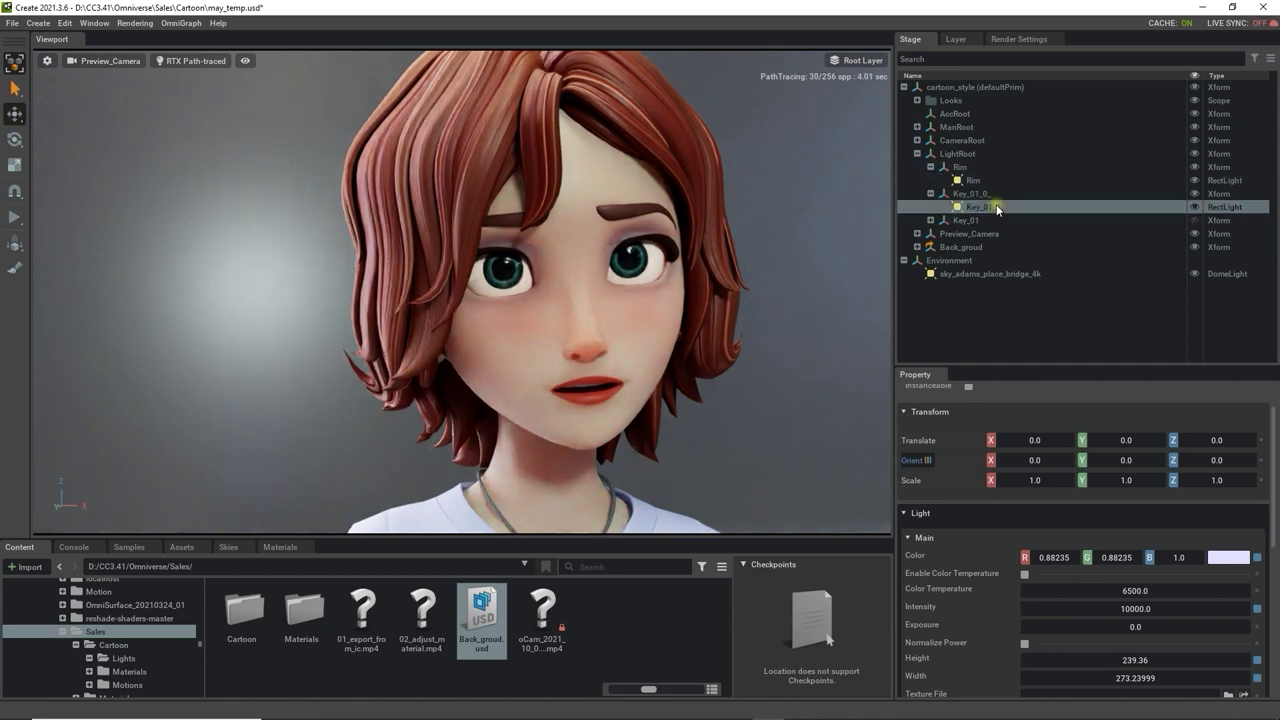
double_click(1137, 660)
type("45370")
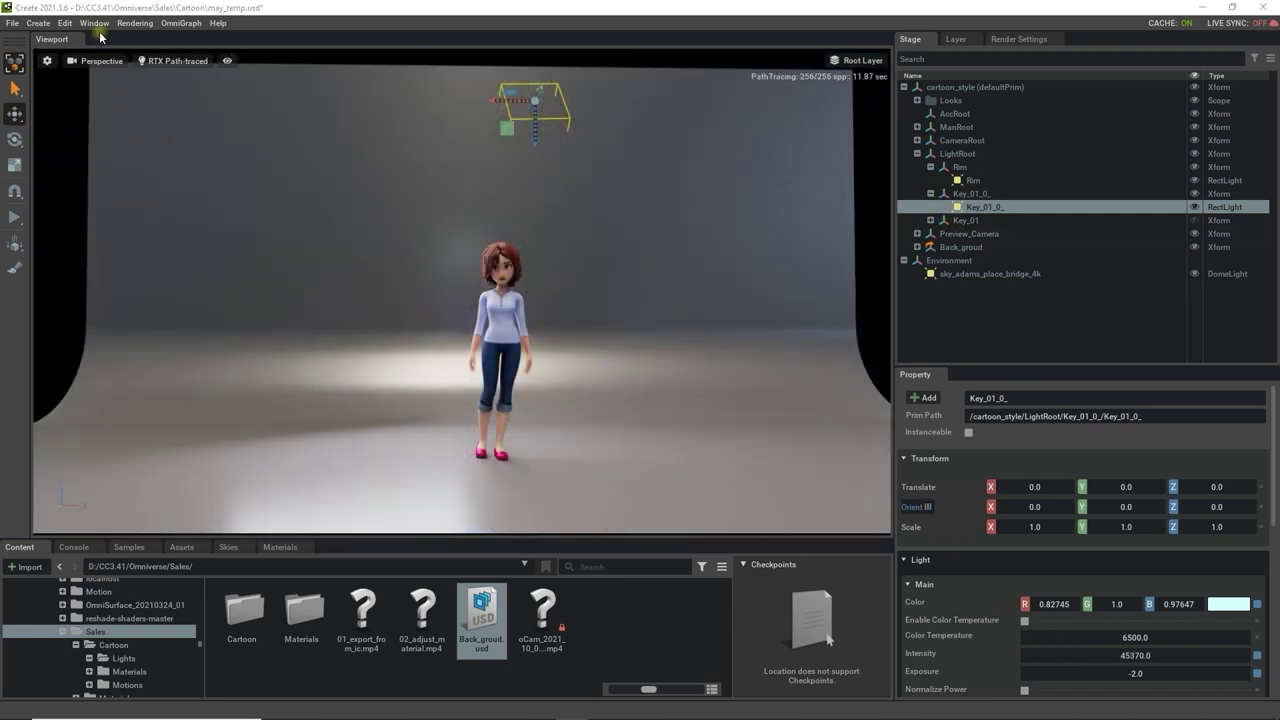
Add a Rect Light and place it beside the character at about X 100, Y 92, Z 135
left_click(36, 22)
mouse_move(51, 67)
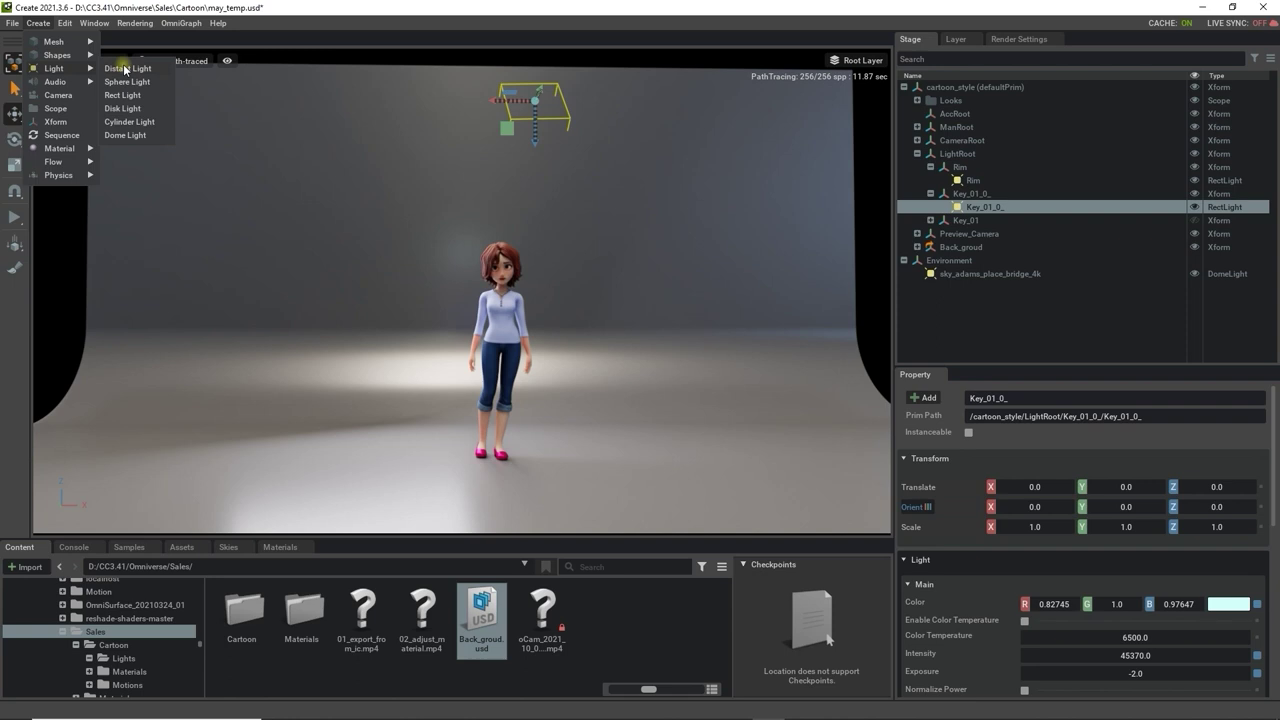
left_click(122, 95)
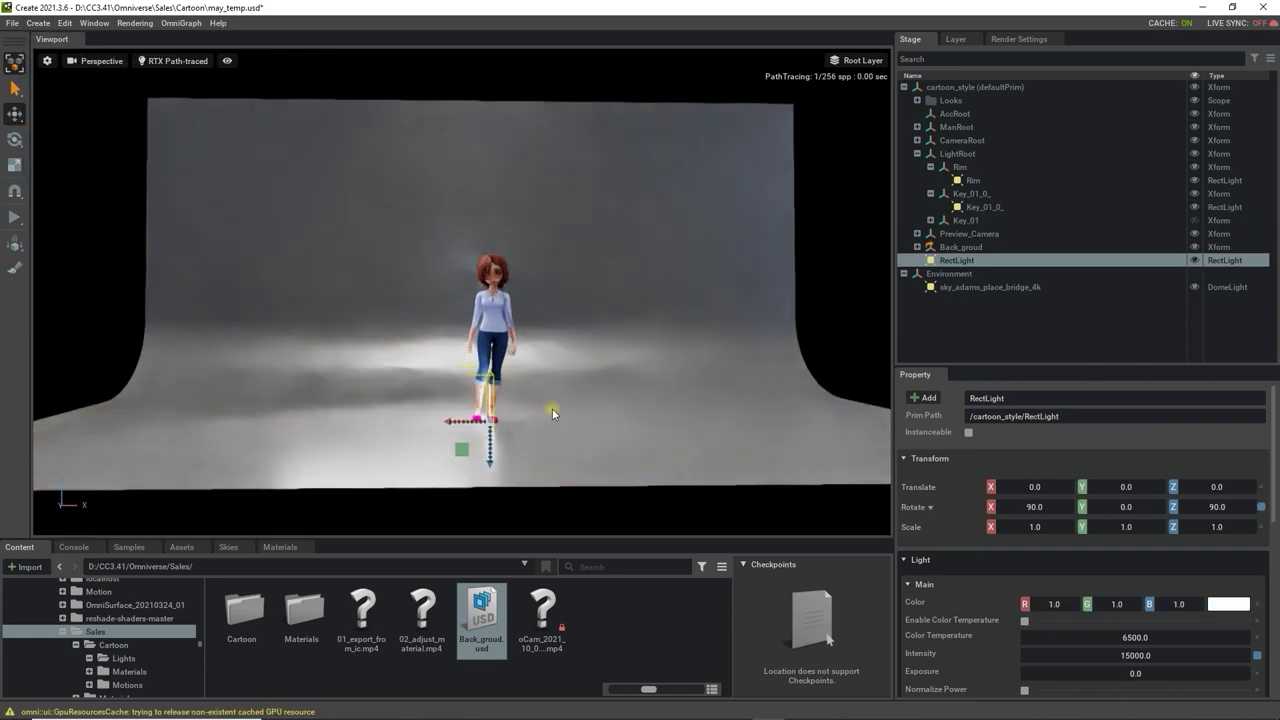
left_click_drag(552, 408, 430, 425, "alt")
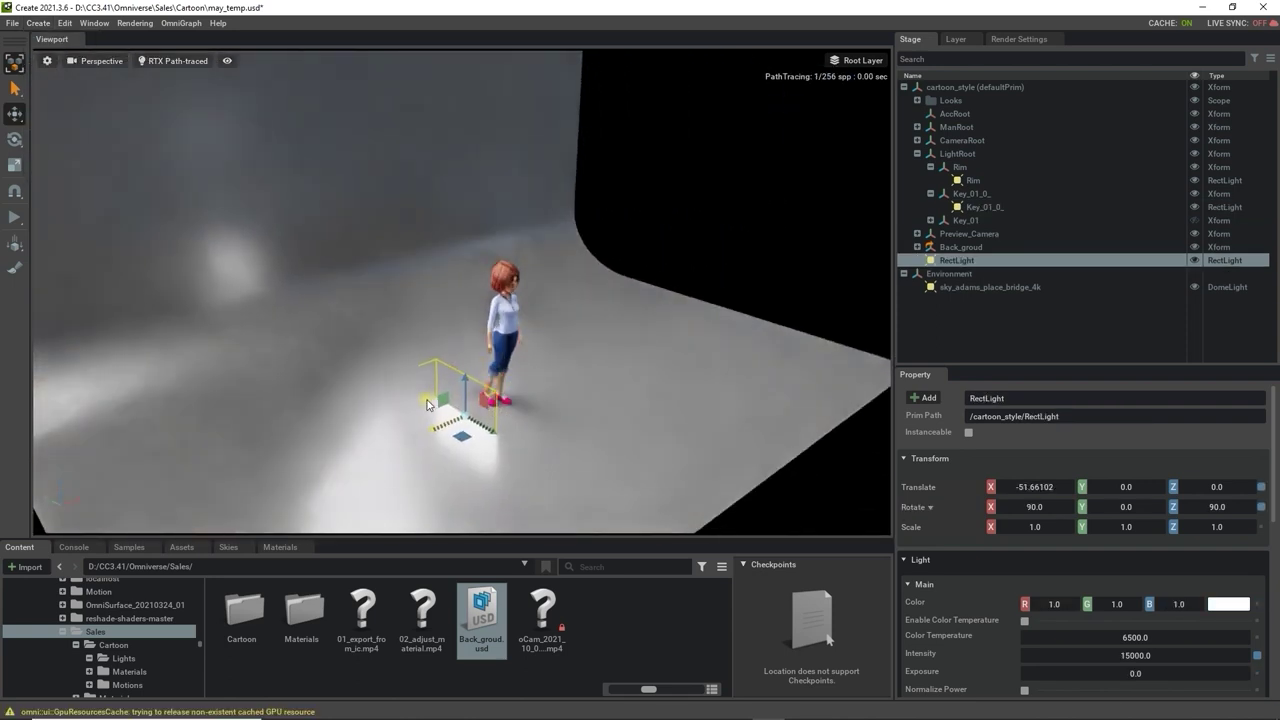
left_click_drag(682, 275, 680, 229)
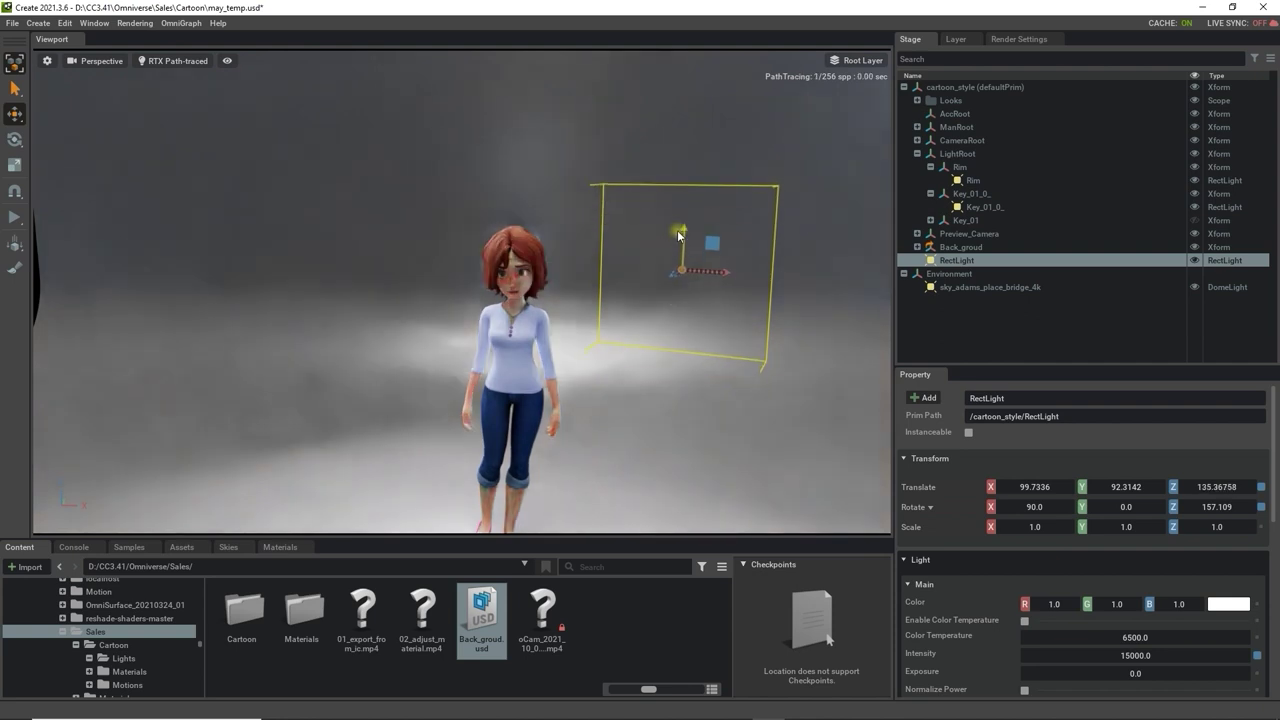
Rotate the Rect Light to about 144.5 on Z and check the lighting through Preview_Camera
key("e")
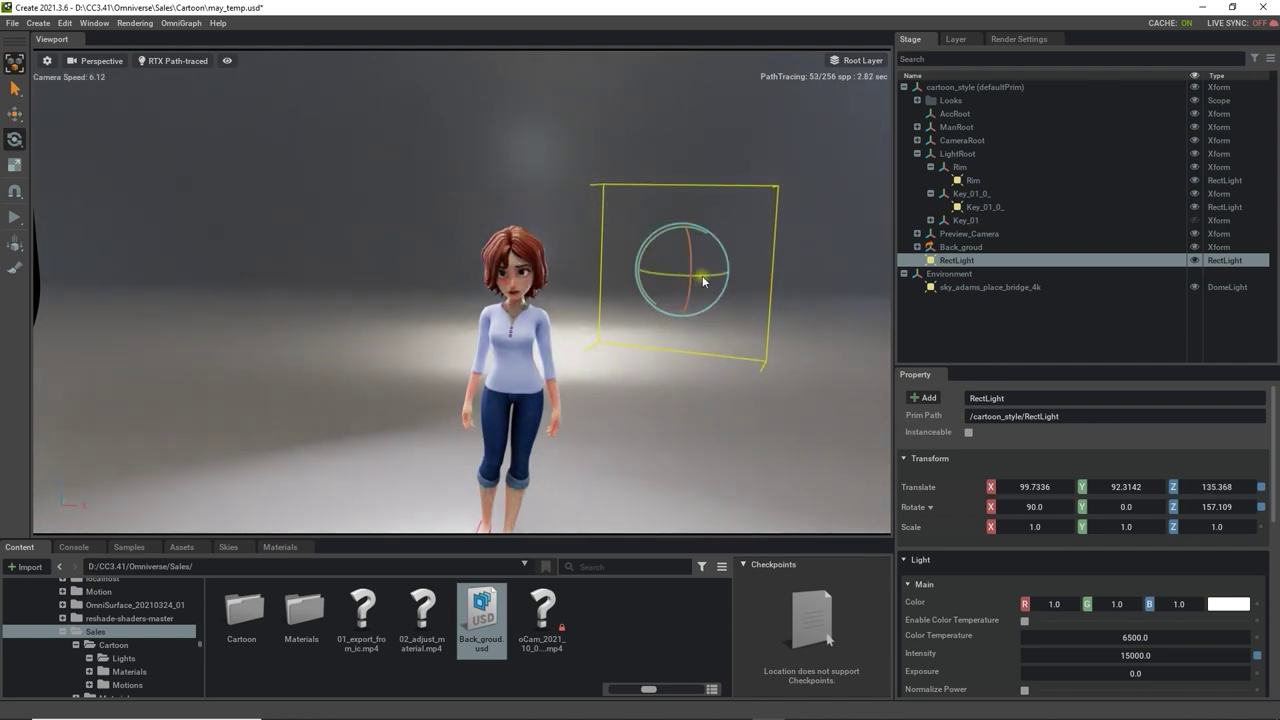
left_click_drag(702, 275, 691, 277)
middle_click_drag(697, 405, 694, 369)
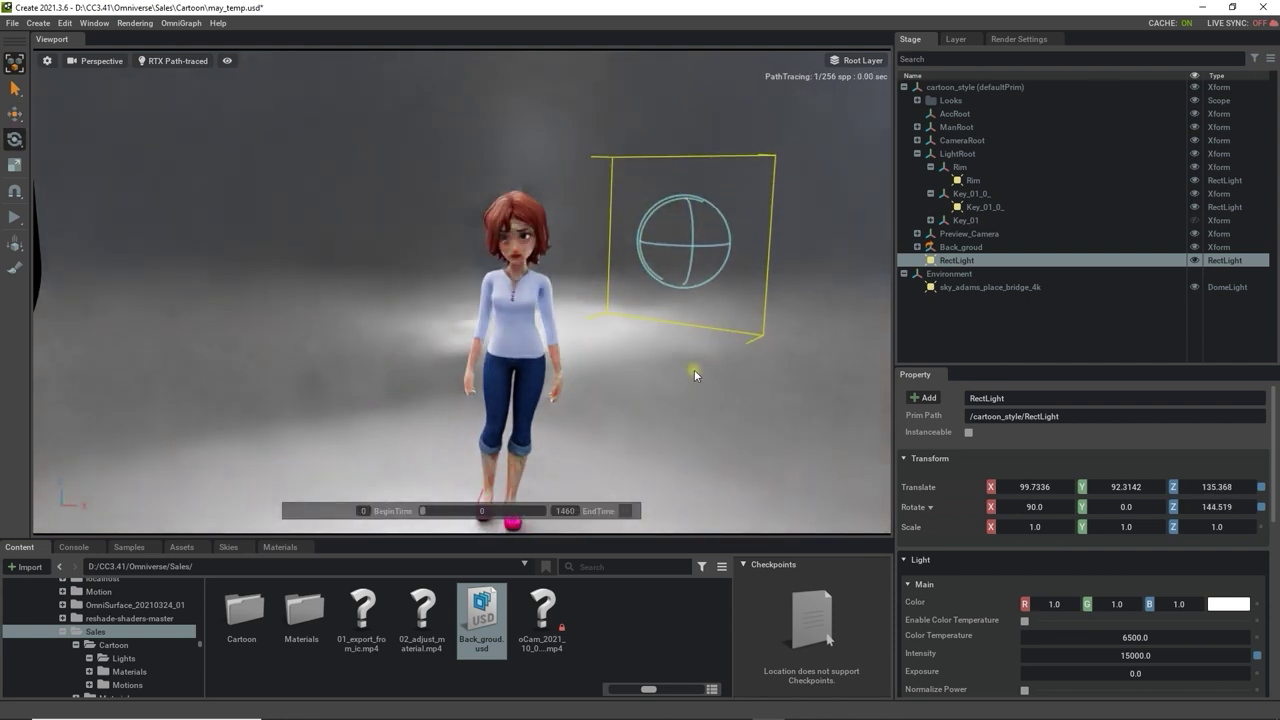
scroll(694, 369, "up", 5)
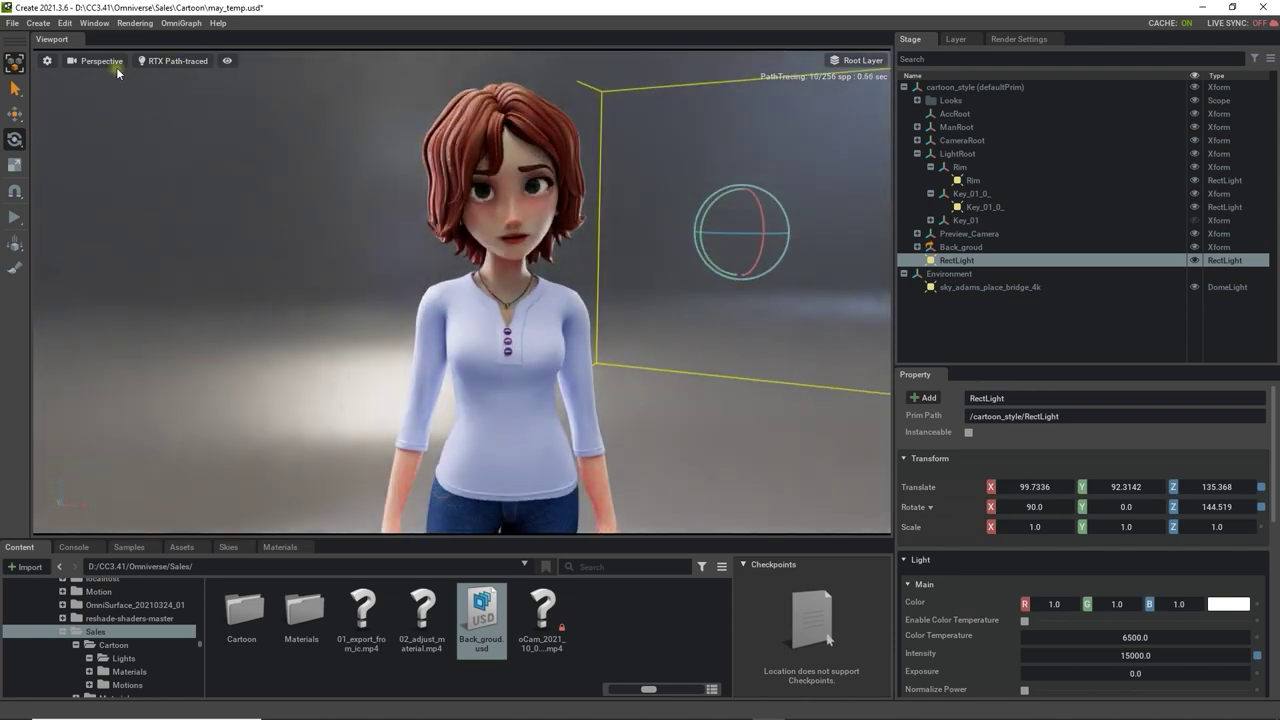
left_click(110, 62)
mouse_move(144, 70)
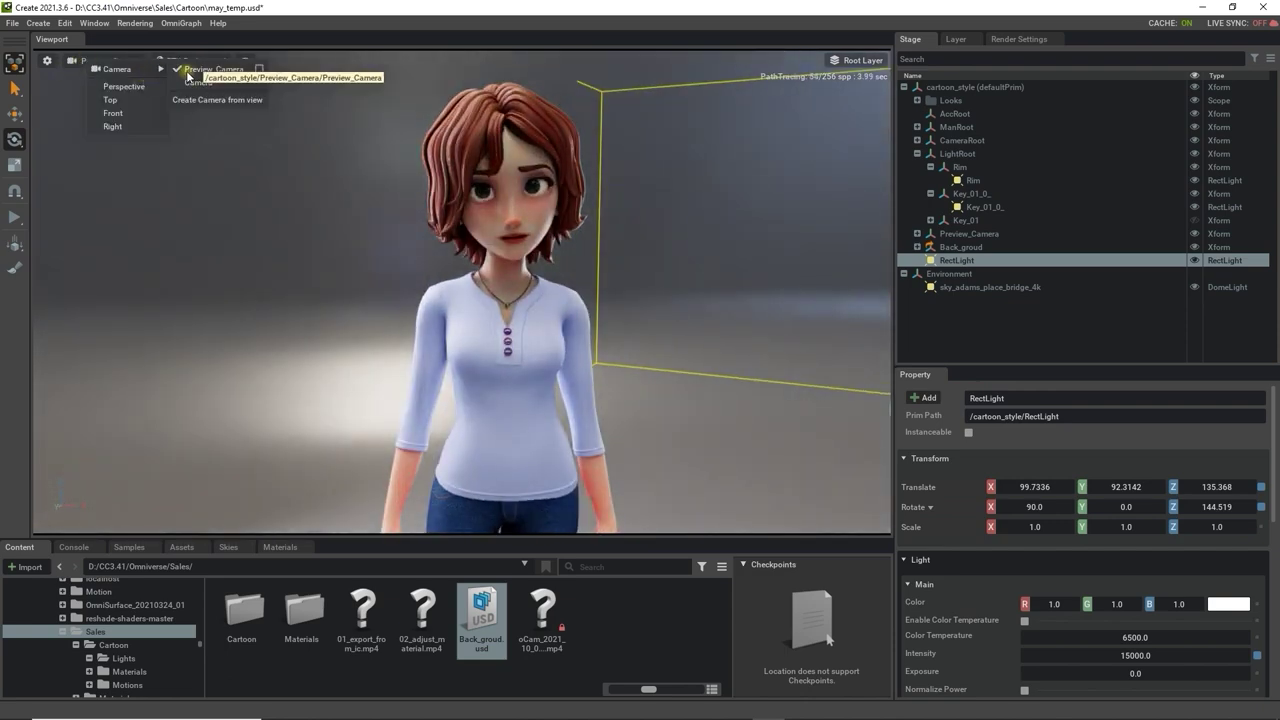
left_click(187, 73)
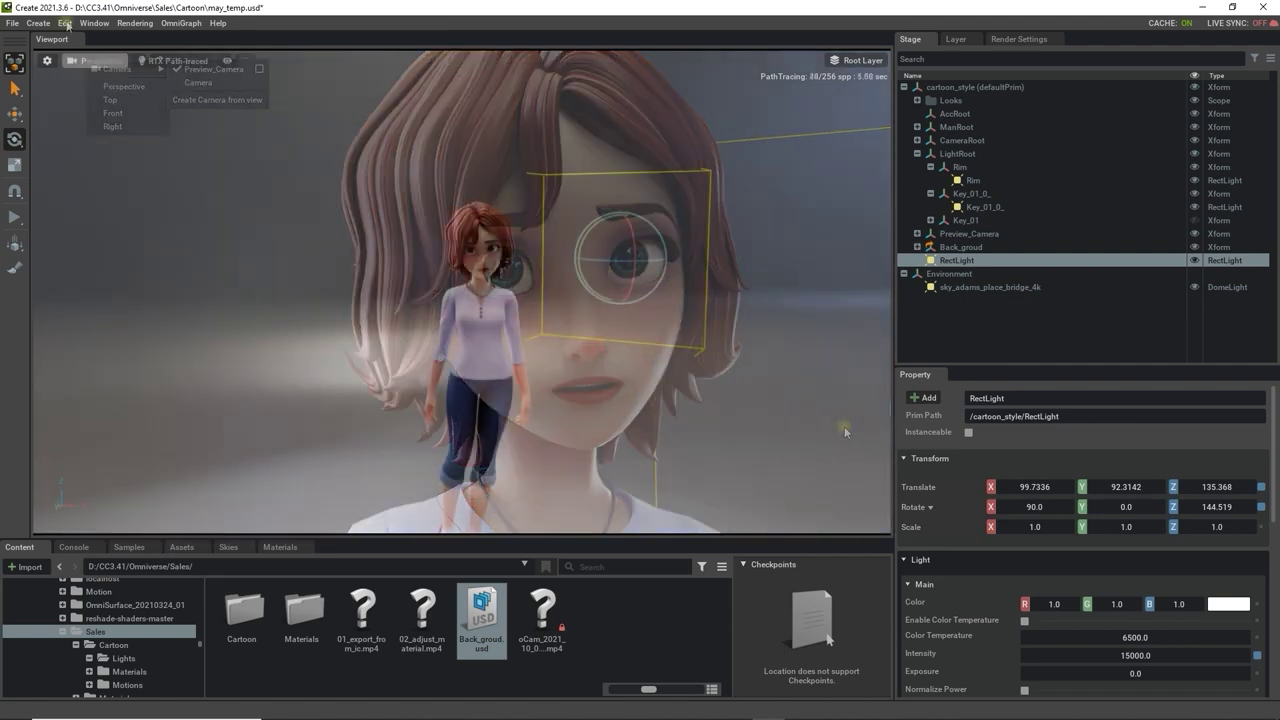
Add a Sphere Light near the character at about X 6, Y -49, and set its intensity to 3000
left_click(40, 27)
mouse_move(52, 70)
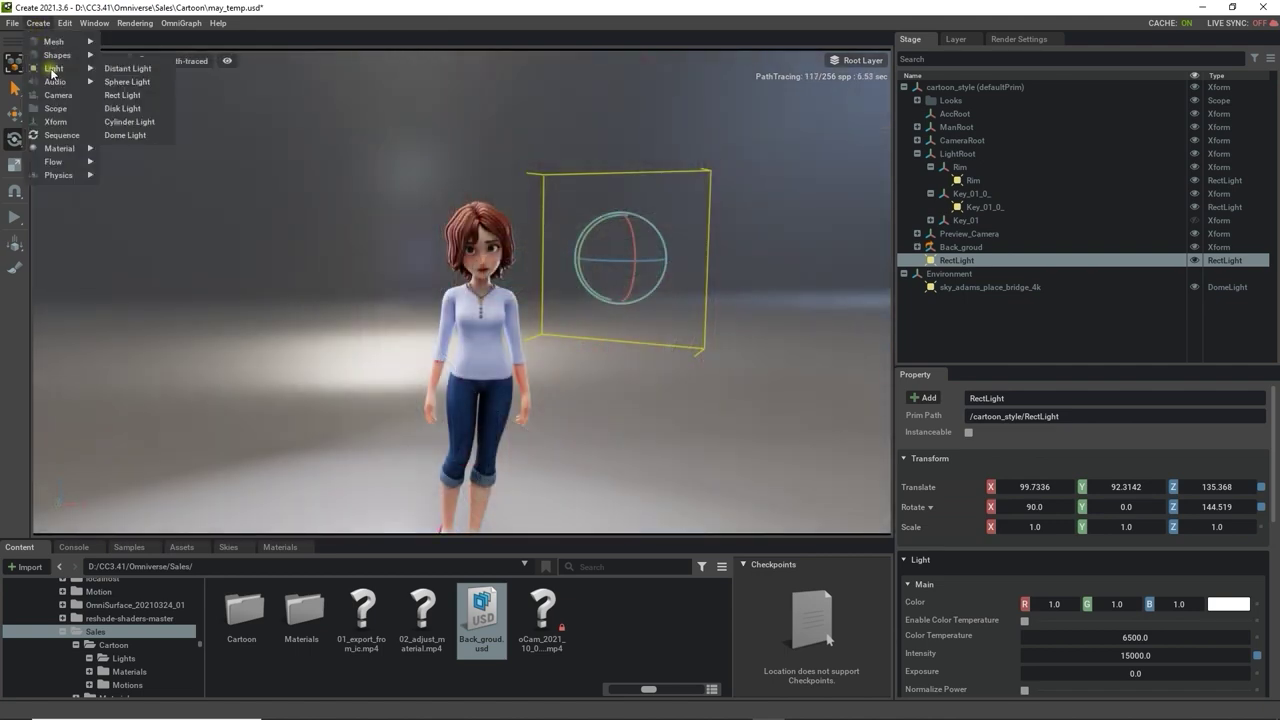
left_click(127, 81)
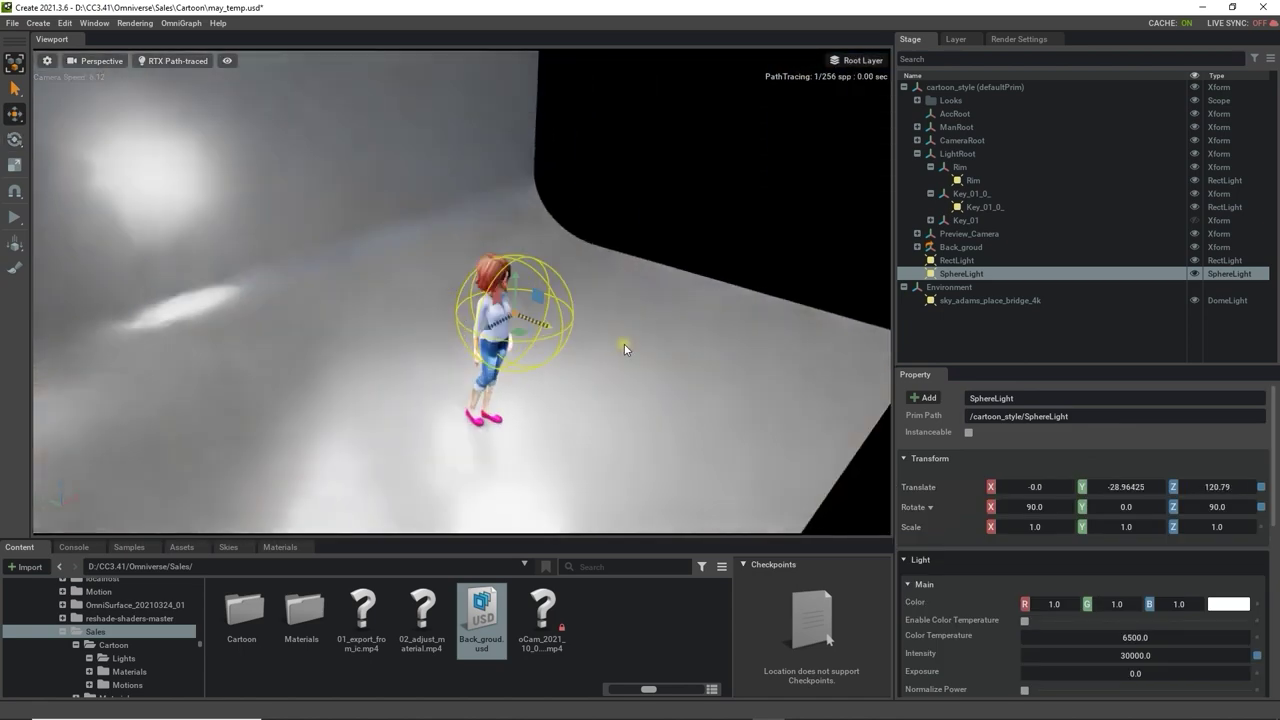
left_click_drag(624, 344, 632, 352)
scroll(1140, 635, "down", 3)
left_click_drag(1160, 519, 835, 540)
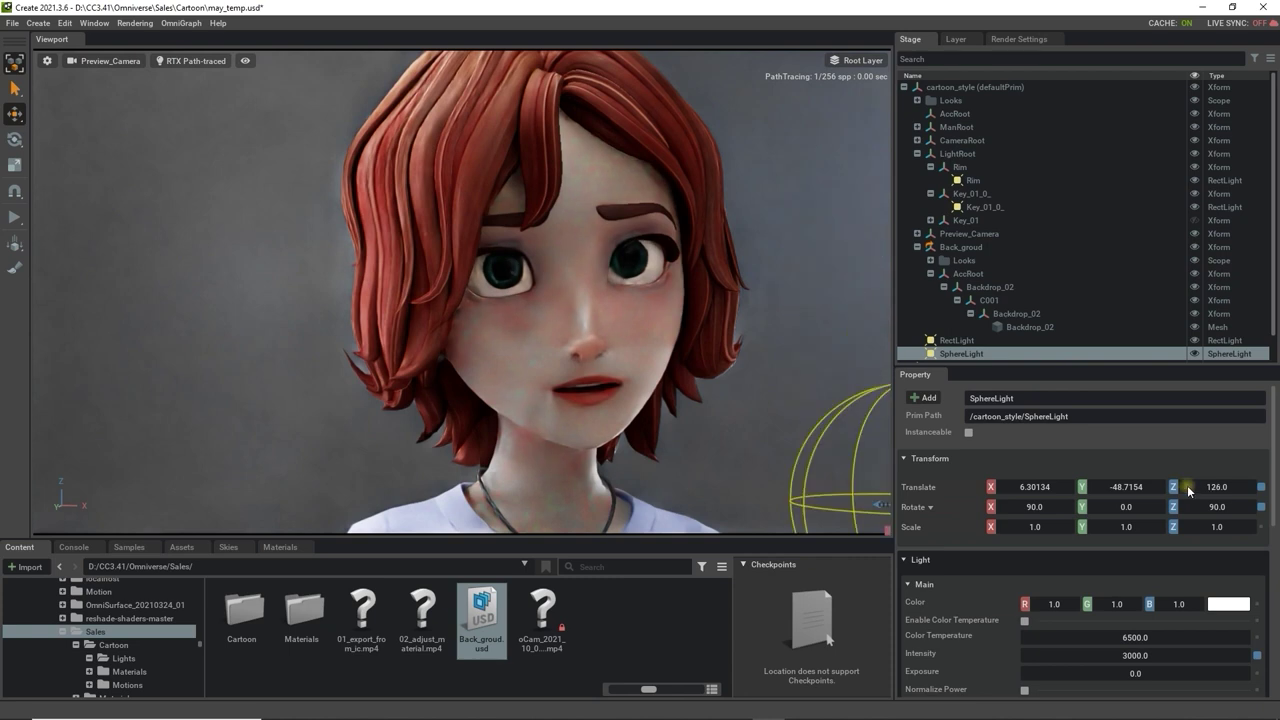
Raise the Sphere Light to Z 151 and shift it along X to about 15
mouse_move(1188, 491)
left_mouse_down()
mouse_move(1230, 483)
mouse_move(1213, 487)
left_mouse_up()
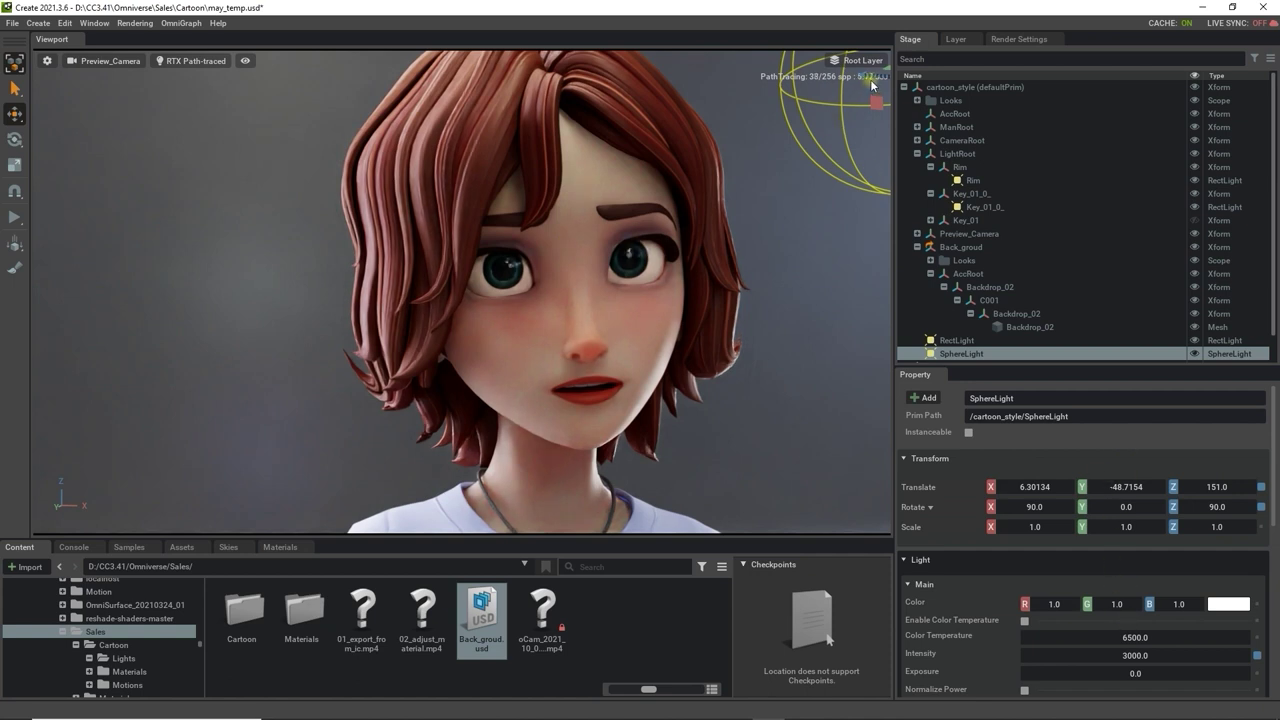
scroll(674, 258, "down", 1)
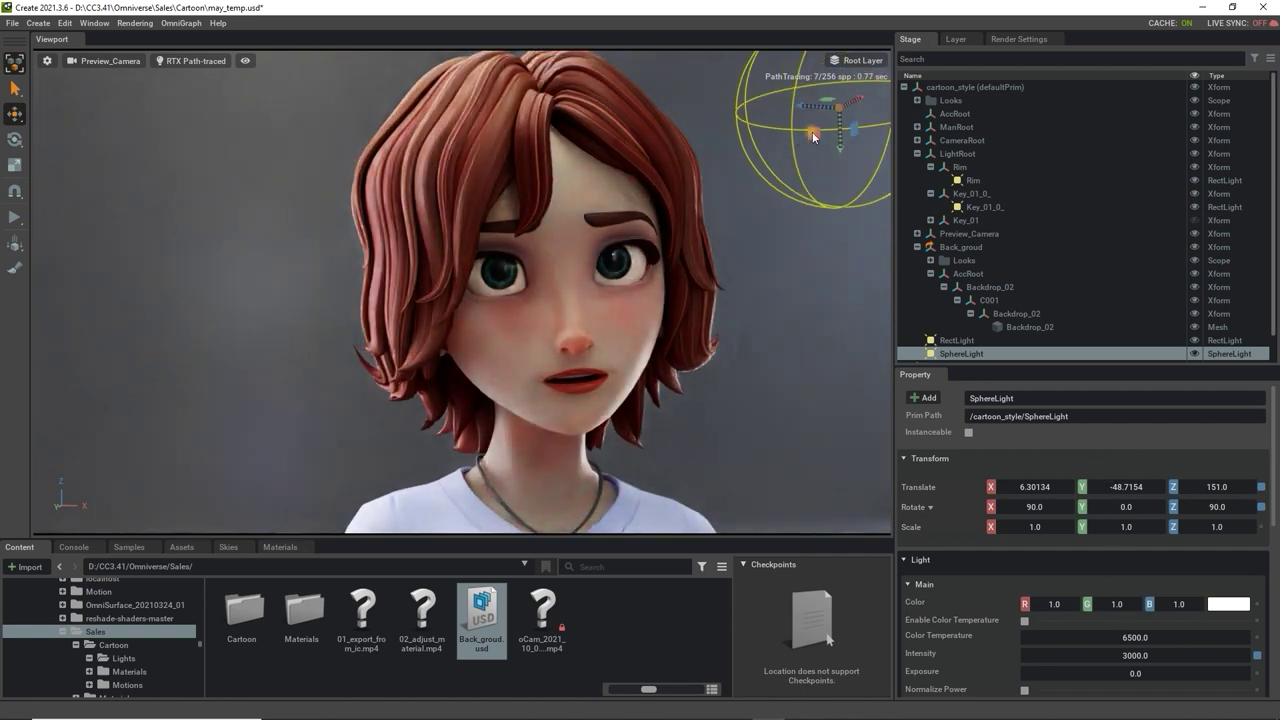
left_click_drag(801, 104, 905, 124)
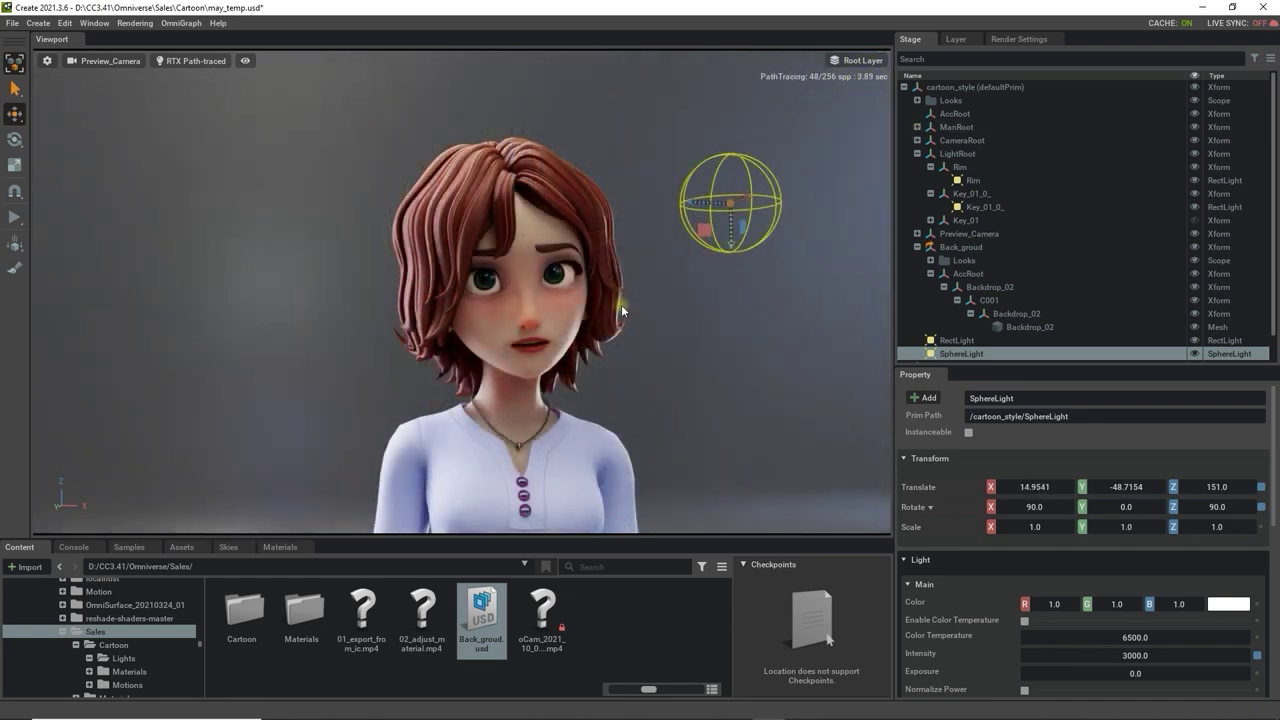
scroll(621, 304, "up", 4)
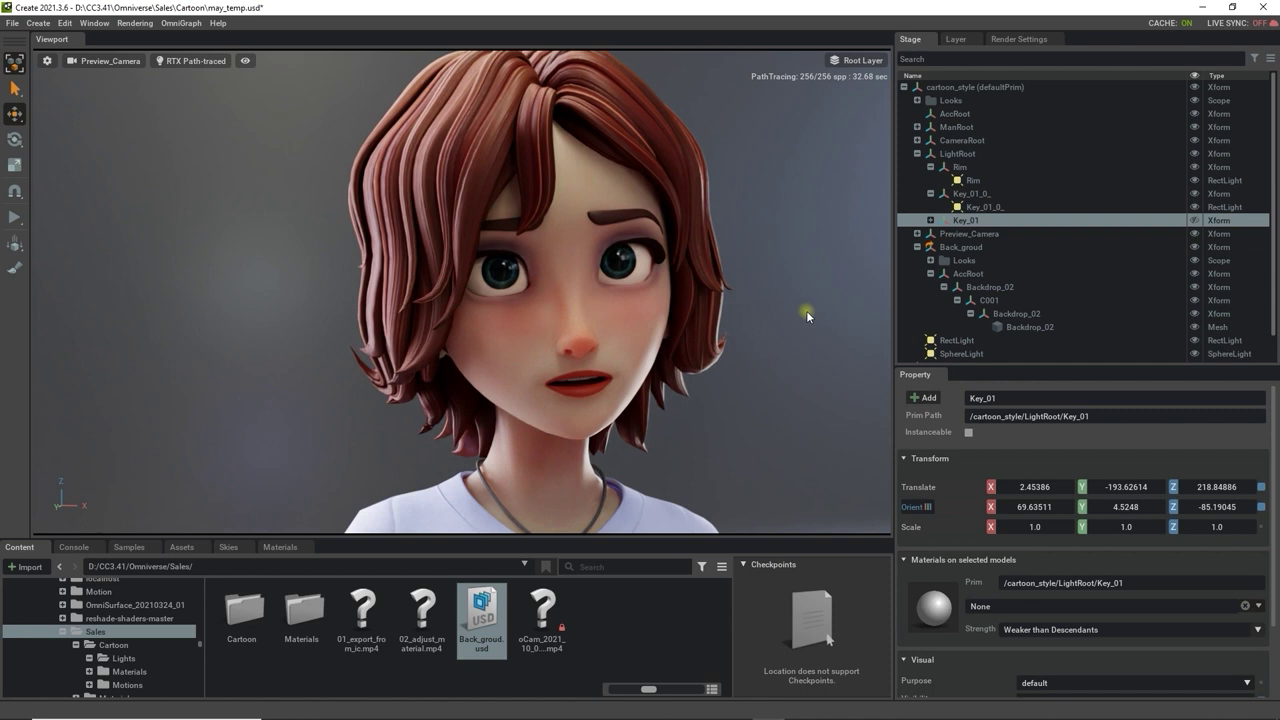
Enable Color Correction in the post-processing render settings and set red saturation to 1.3 and red gamma to 1.01
left_click(1021, 41)
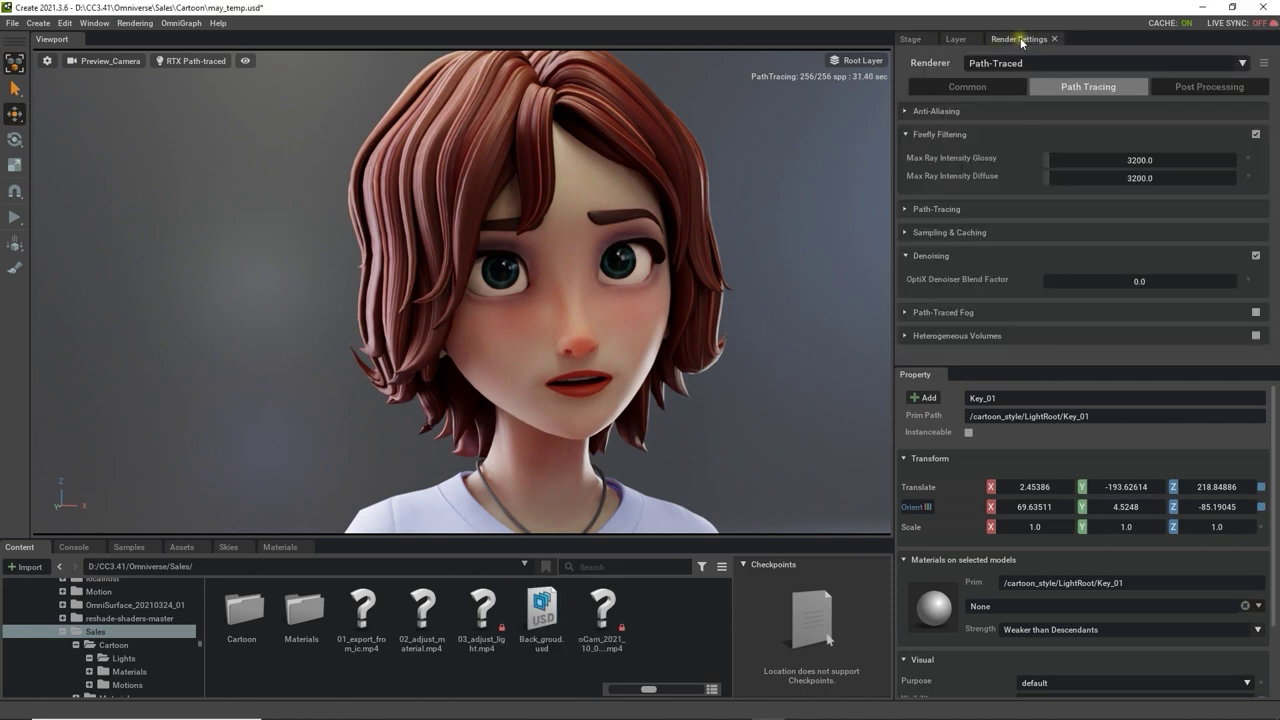
left_click(1200, 86)
left_click(1256, 158)
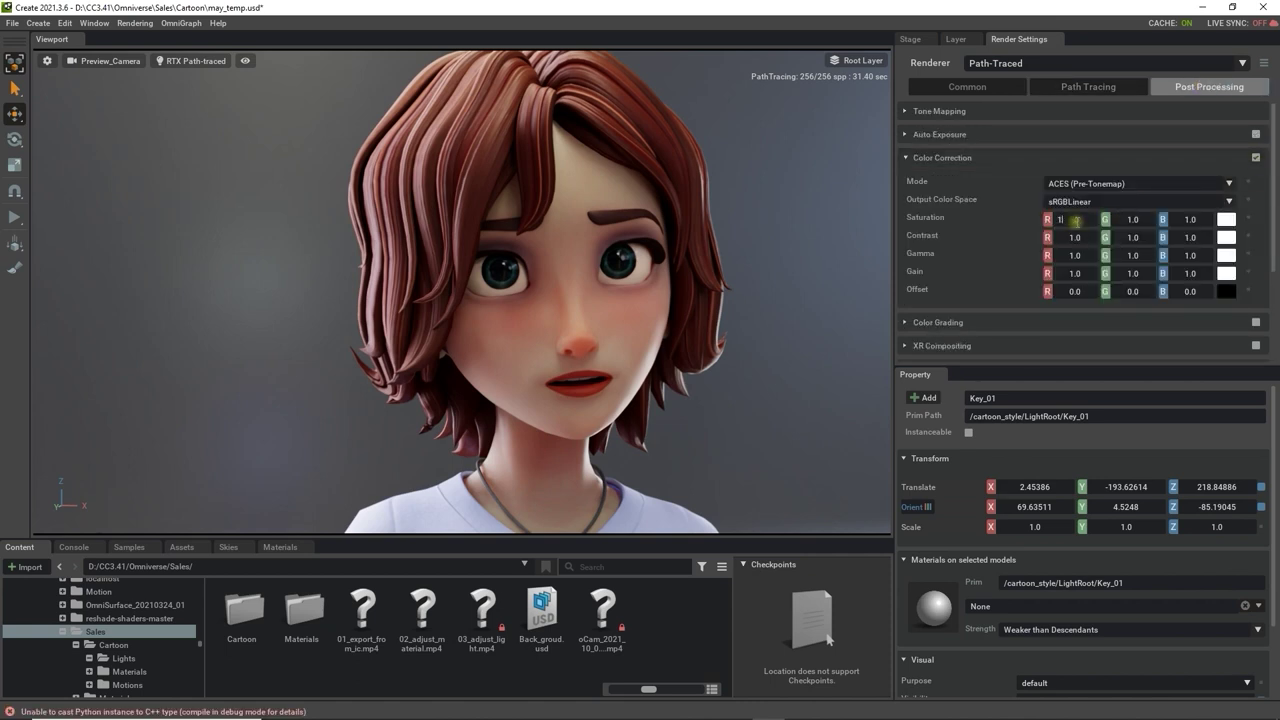
double_click(1076, 256)
left_click(1076, 216)
type("1.3")
key("Return")
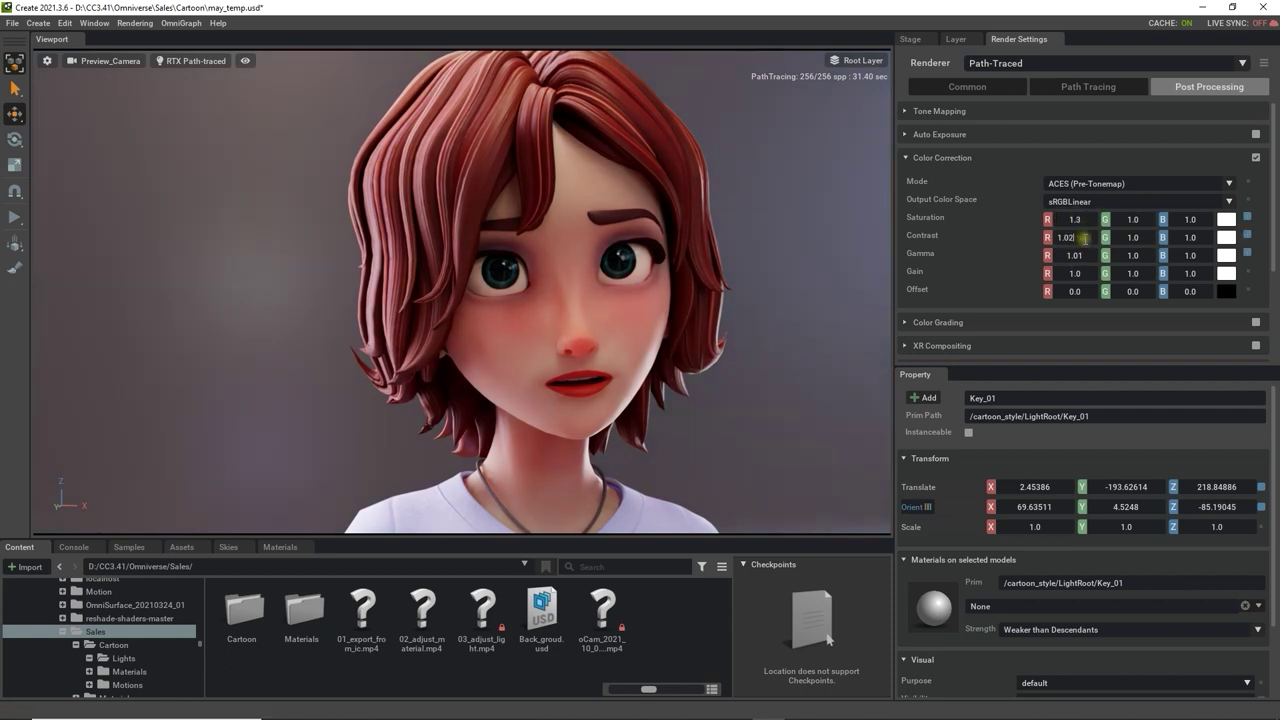
Try a red contrast of 0.8 in Color Correction, and replace it with 1.01
type("0.8")
key("BackSpace")
key("BackSpace")
key("BackSpace")
type("1.01")
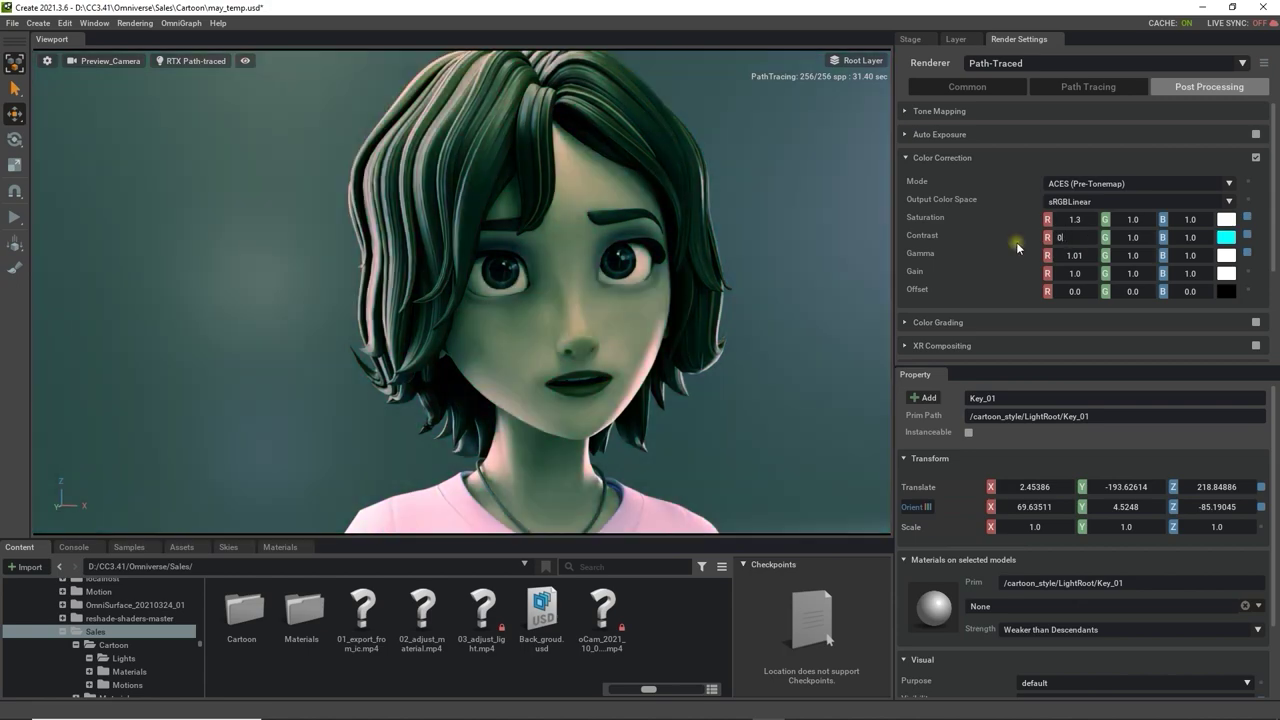